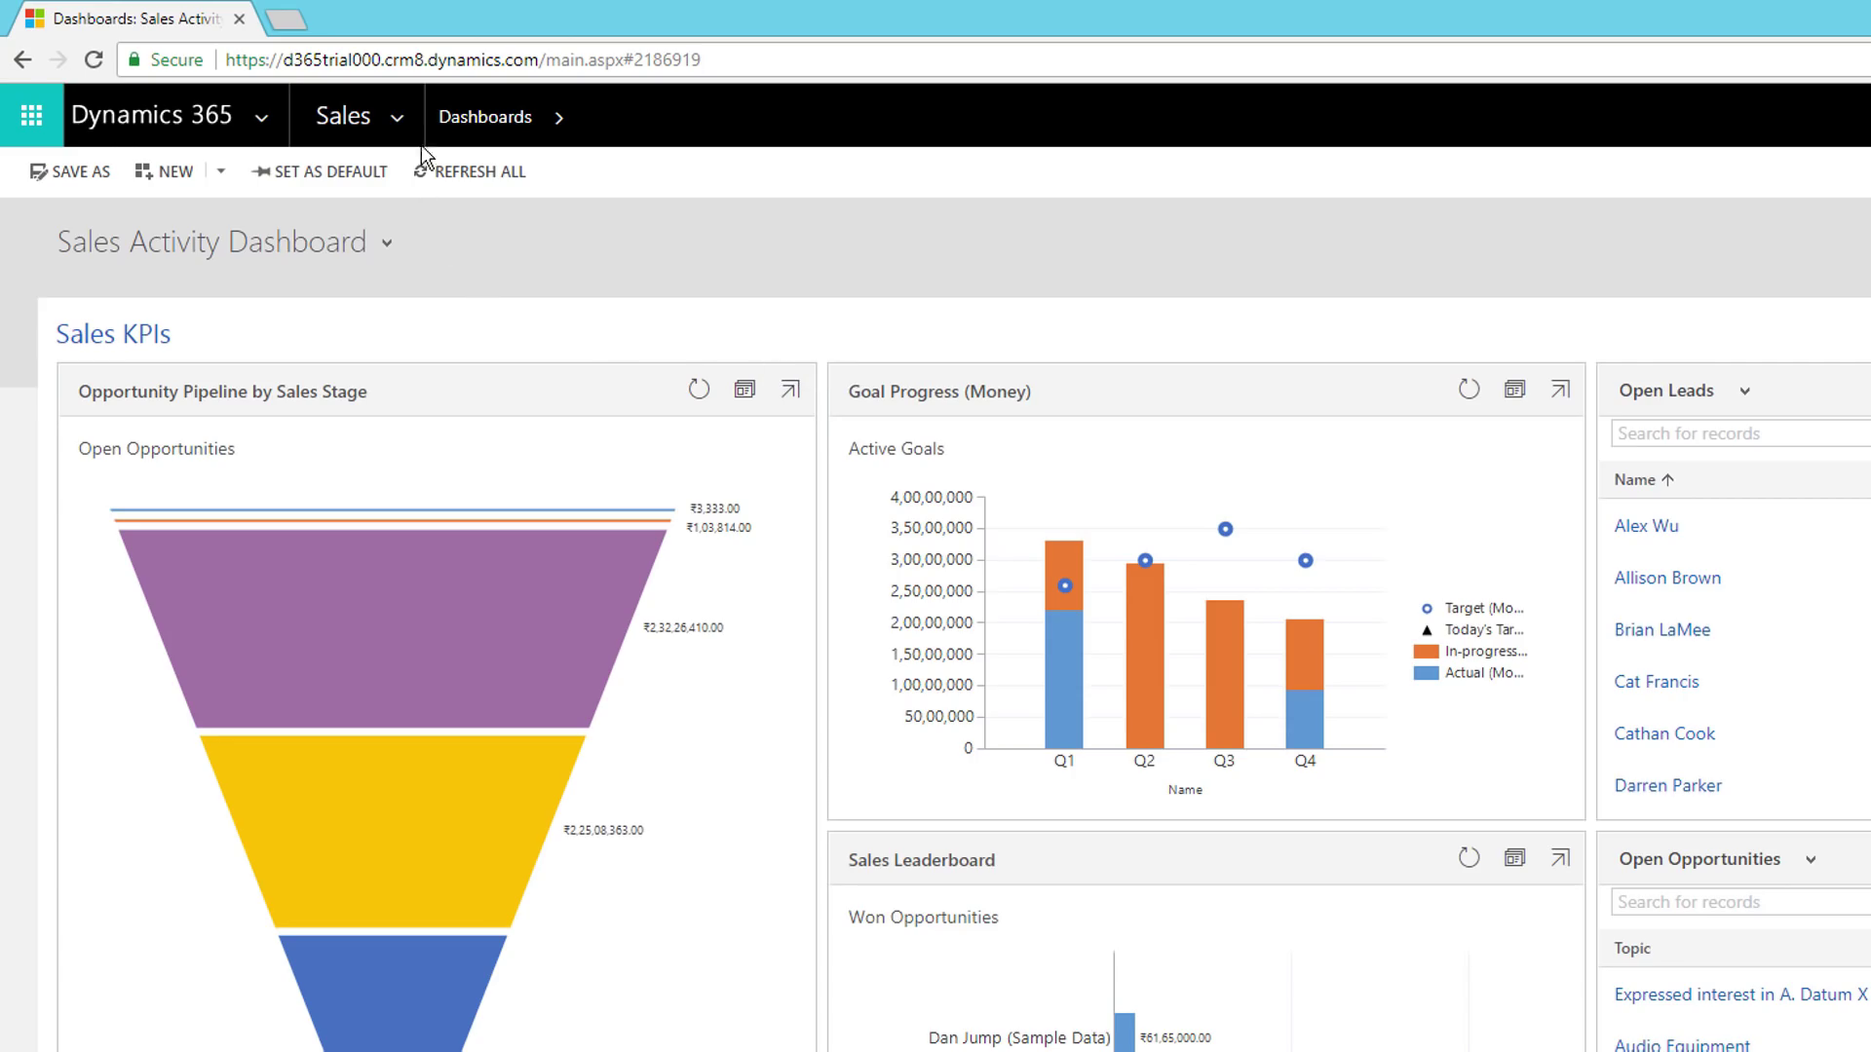
Step: Open System Settings under Settings > Administration and show its Auditing tab
{"action": "left_click", "coordinate": [406, 122]}
{"action": "left_click", "coordinate": [1599, 166]}
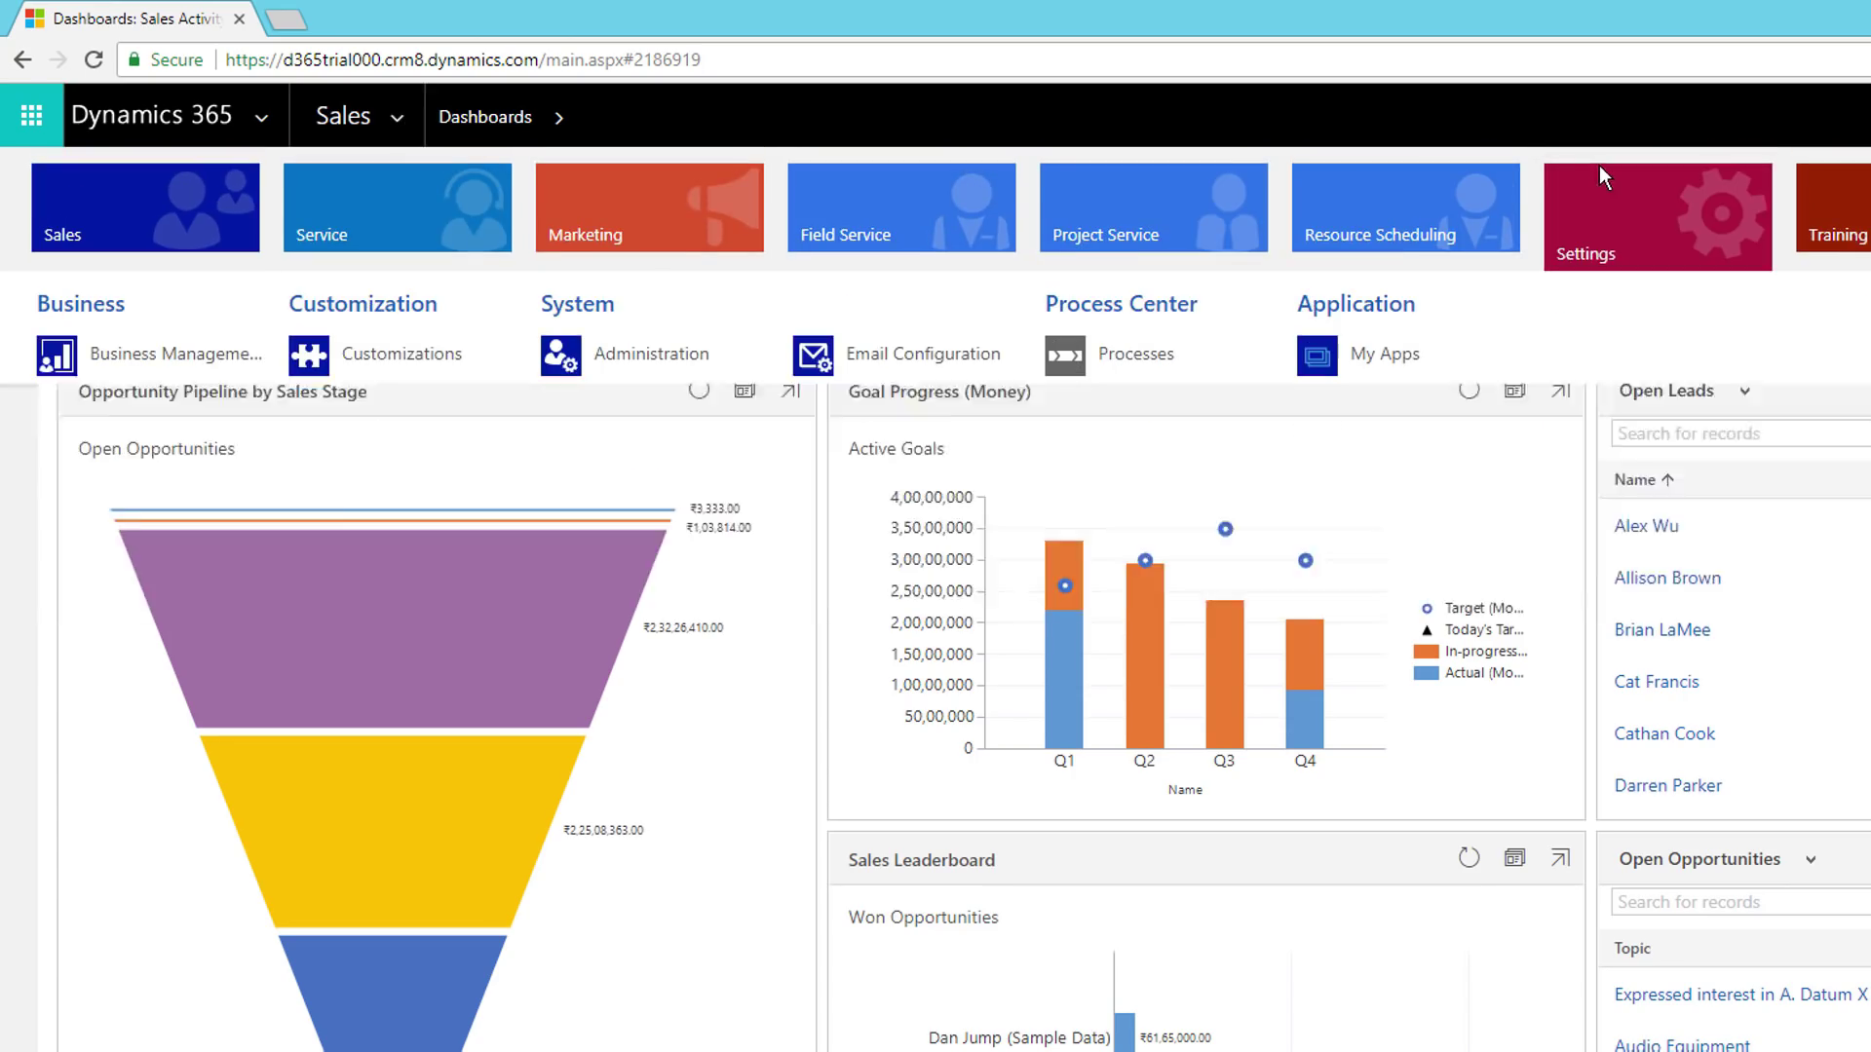
{"action": "left_click", "coordinate": [690, 354]}
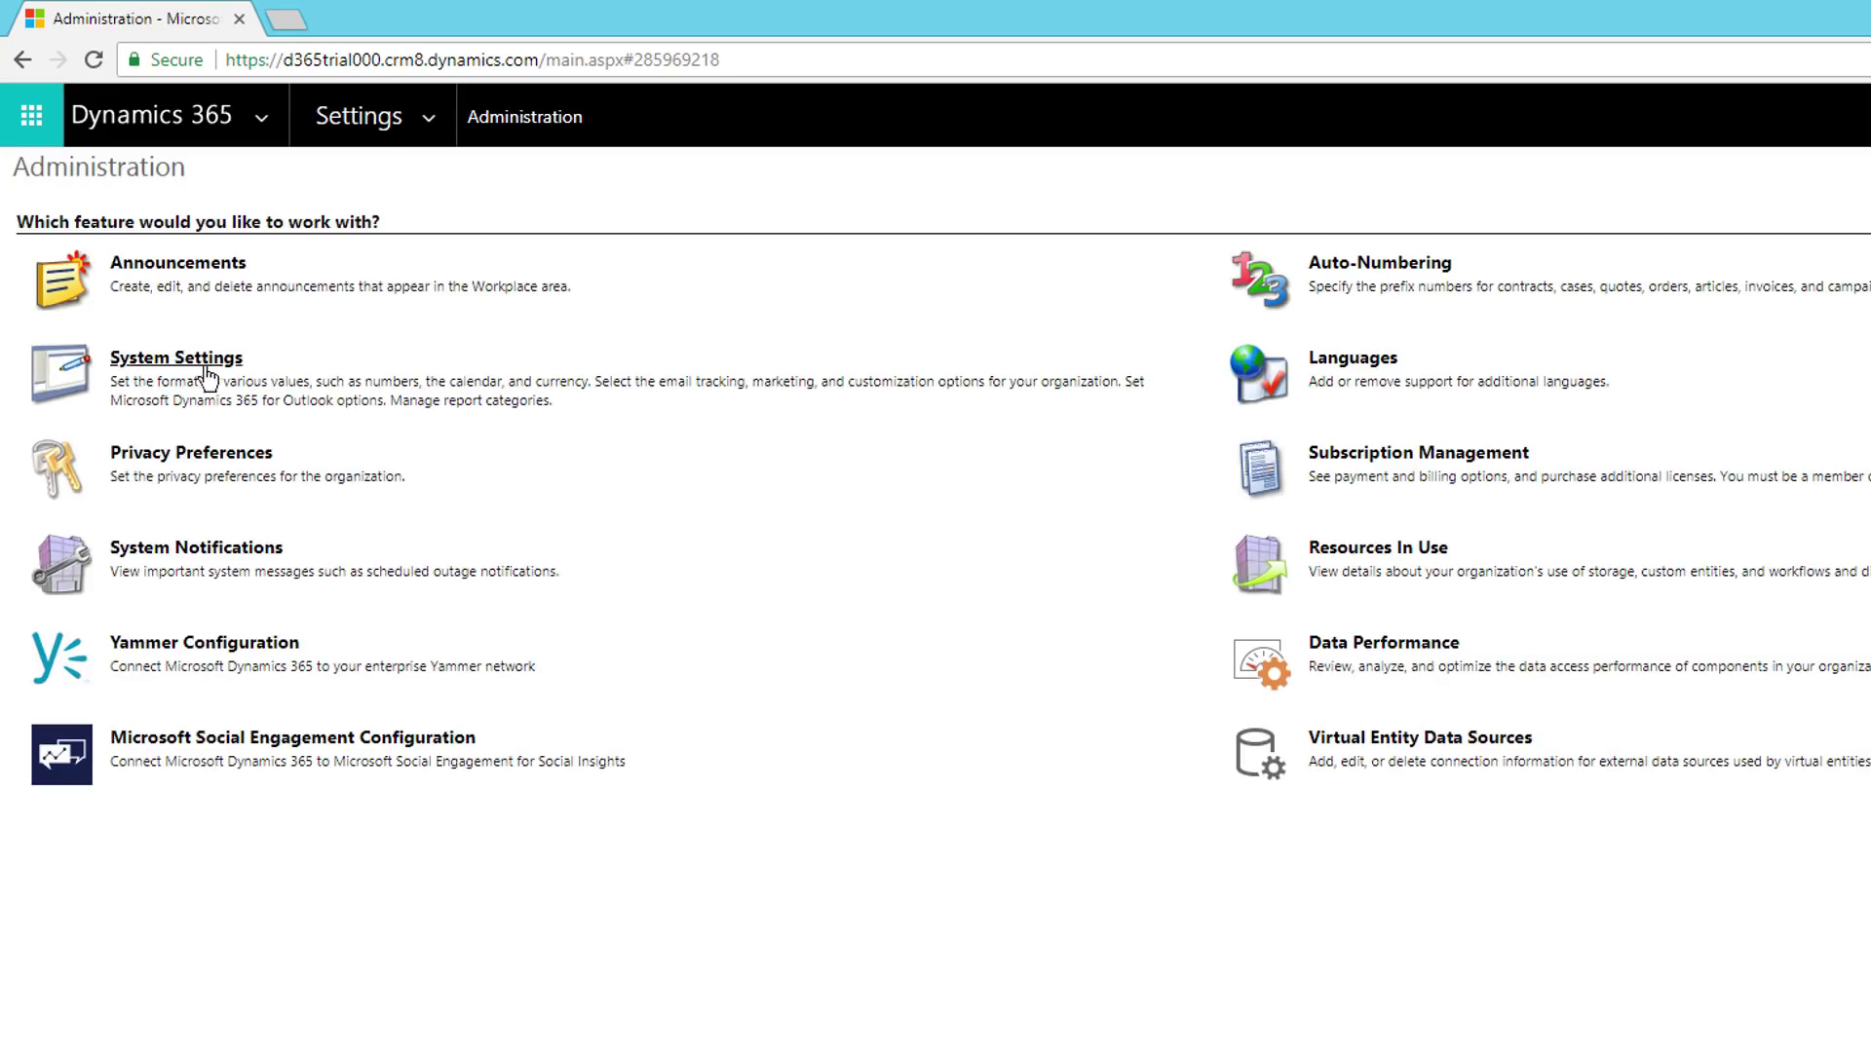
{"action": "left_click", "coordinate": [202, 375]}
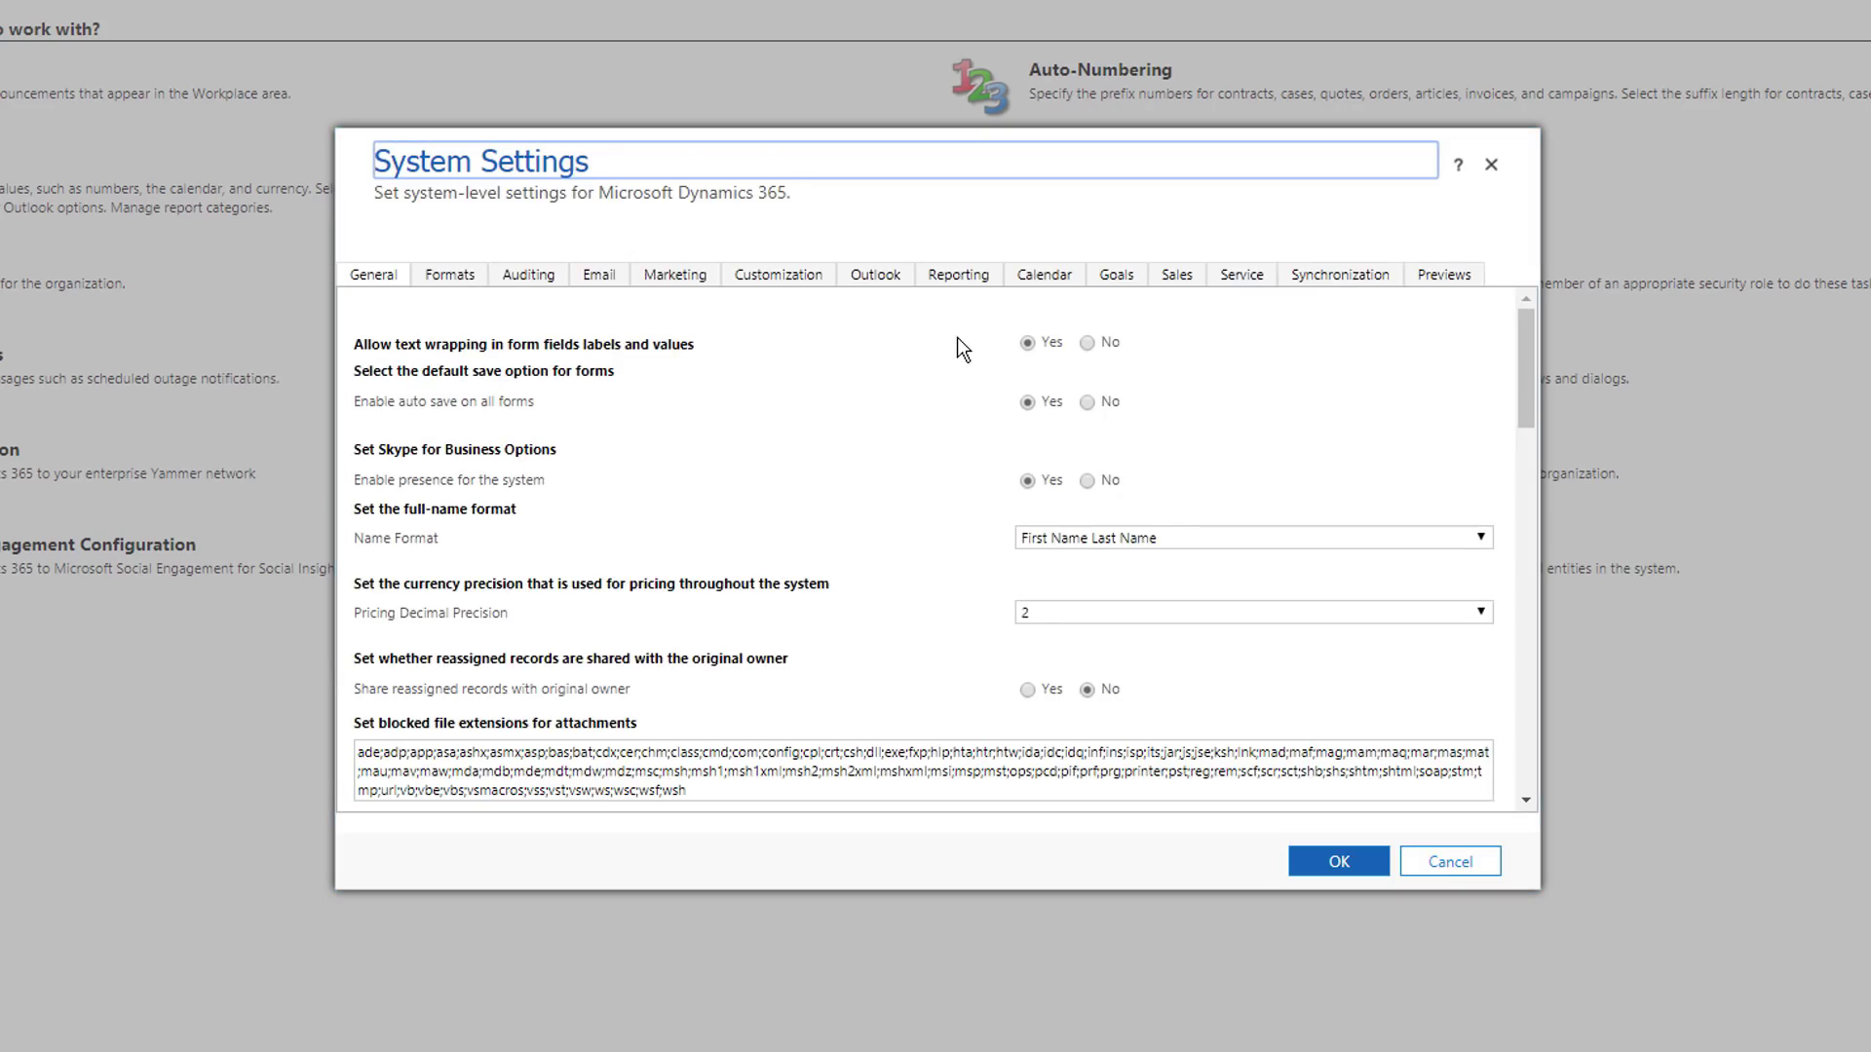
{"action": "left_click", "coordinate": [531, 278]}
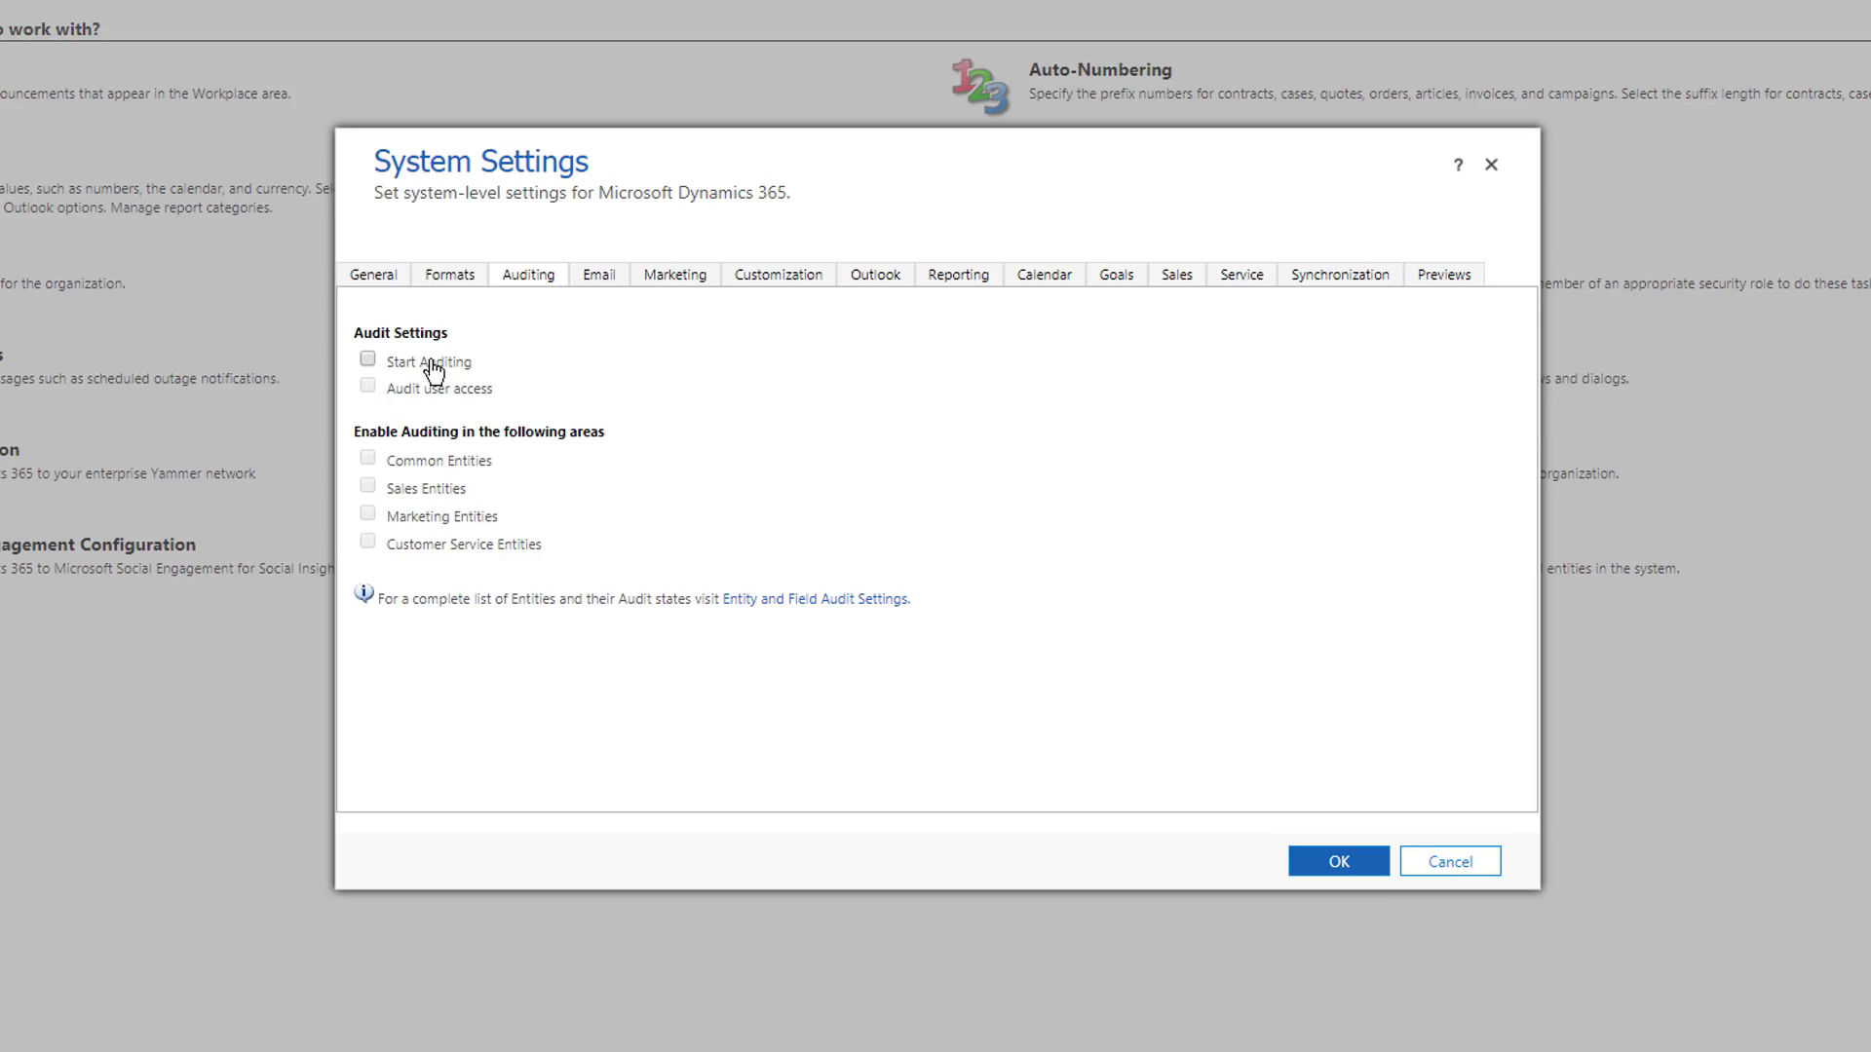
Step: Check Start Auditing to enable auditing for the whole organization
{"action": "left_click", "coordinate": [371, 360]}
{"action": "mouse_move", "coordinate": [371, 469]}
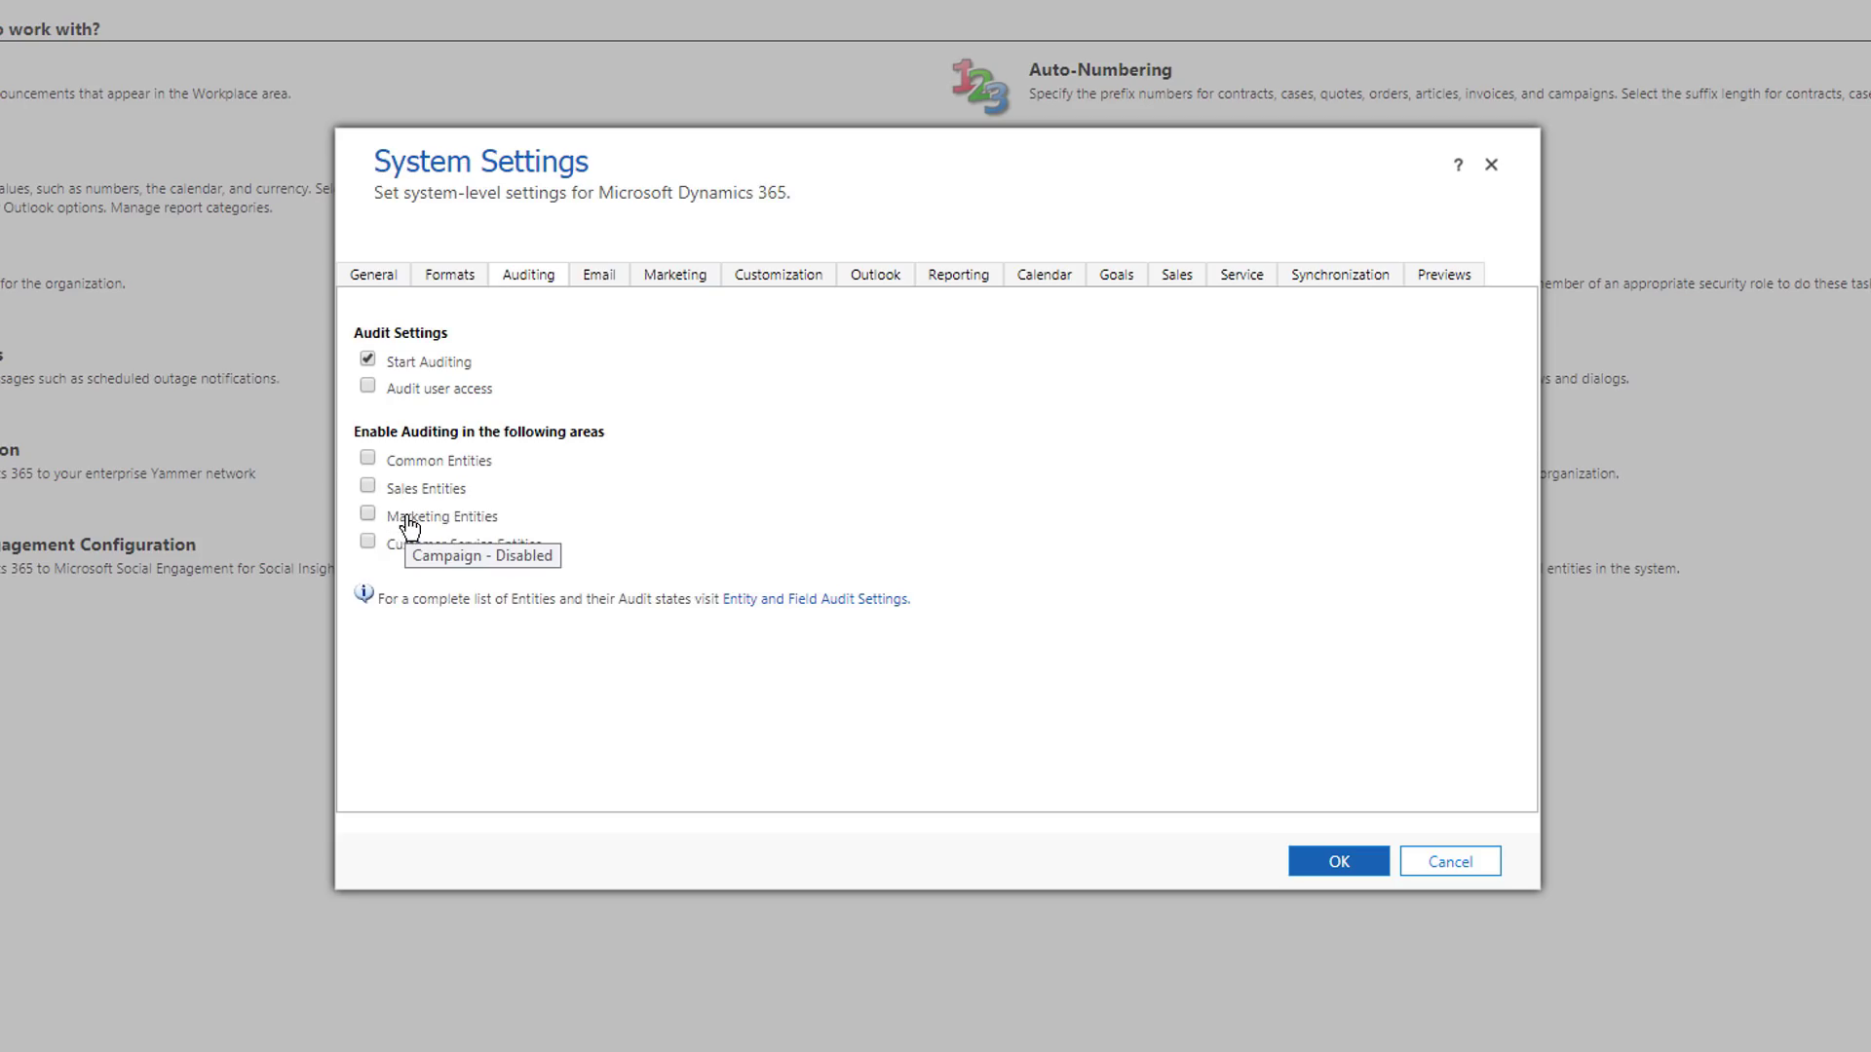
Step: Save System Settings with Start Auditing on and return to Administration
{"action": "mouse_move", "coordinate": [426, 559]}
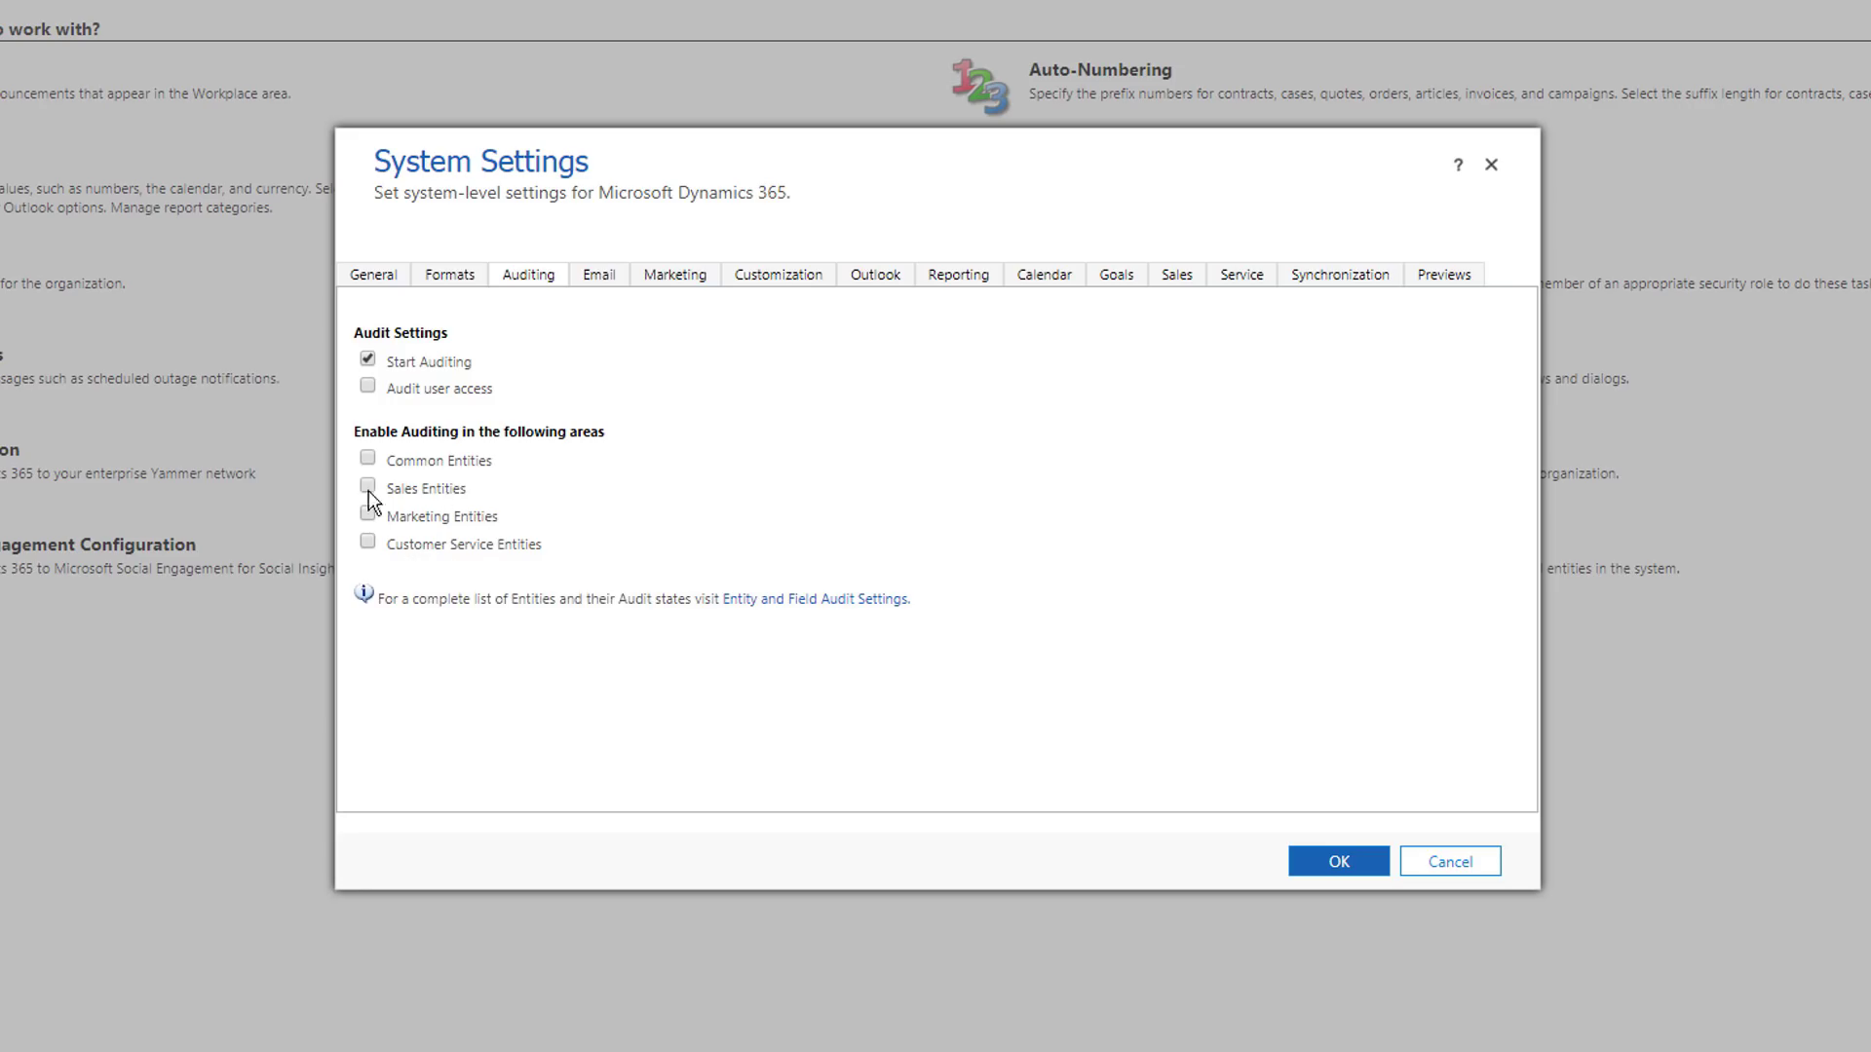
{"action": "mouse_move", "coordinate": [372, 456]}
{"action": "left_click", "coordinate": [370, 457]}
{"action": "left_click", "coordinate": [1342, 870]}
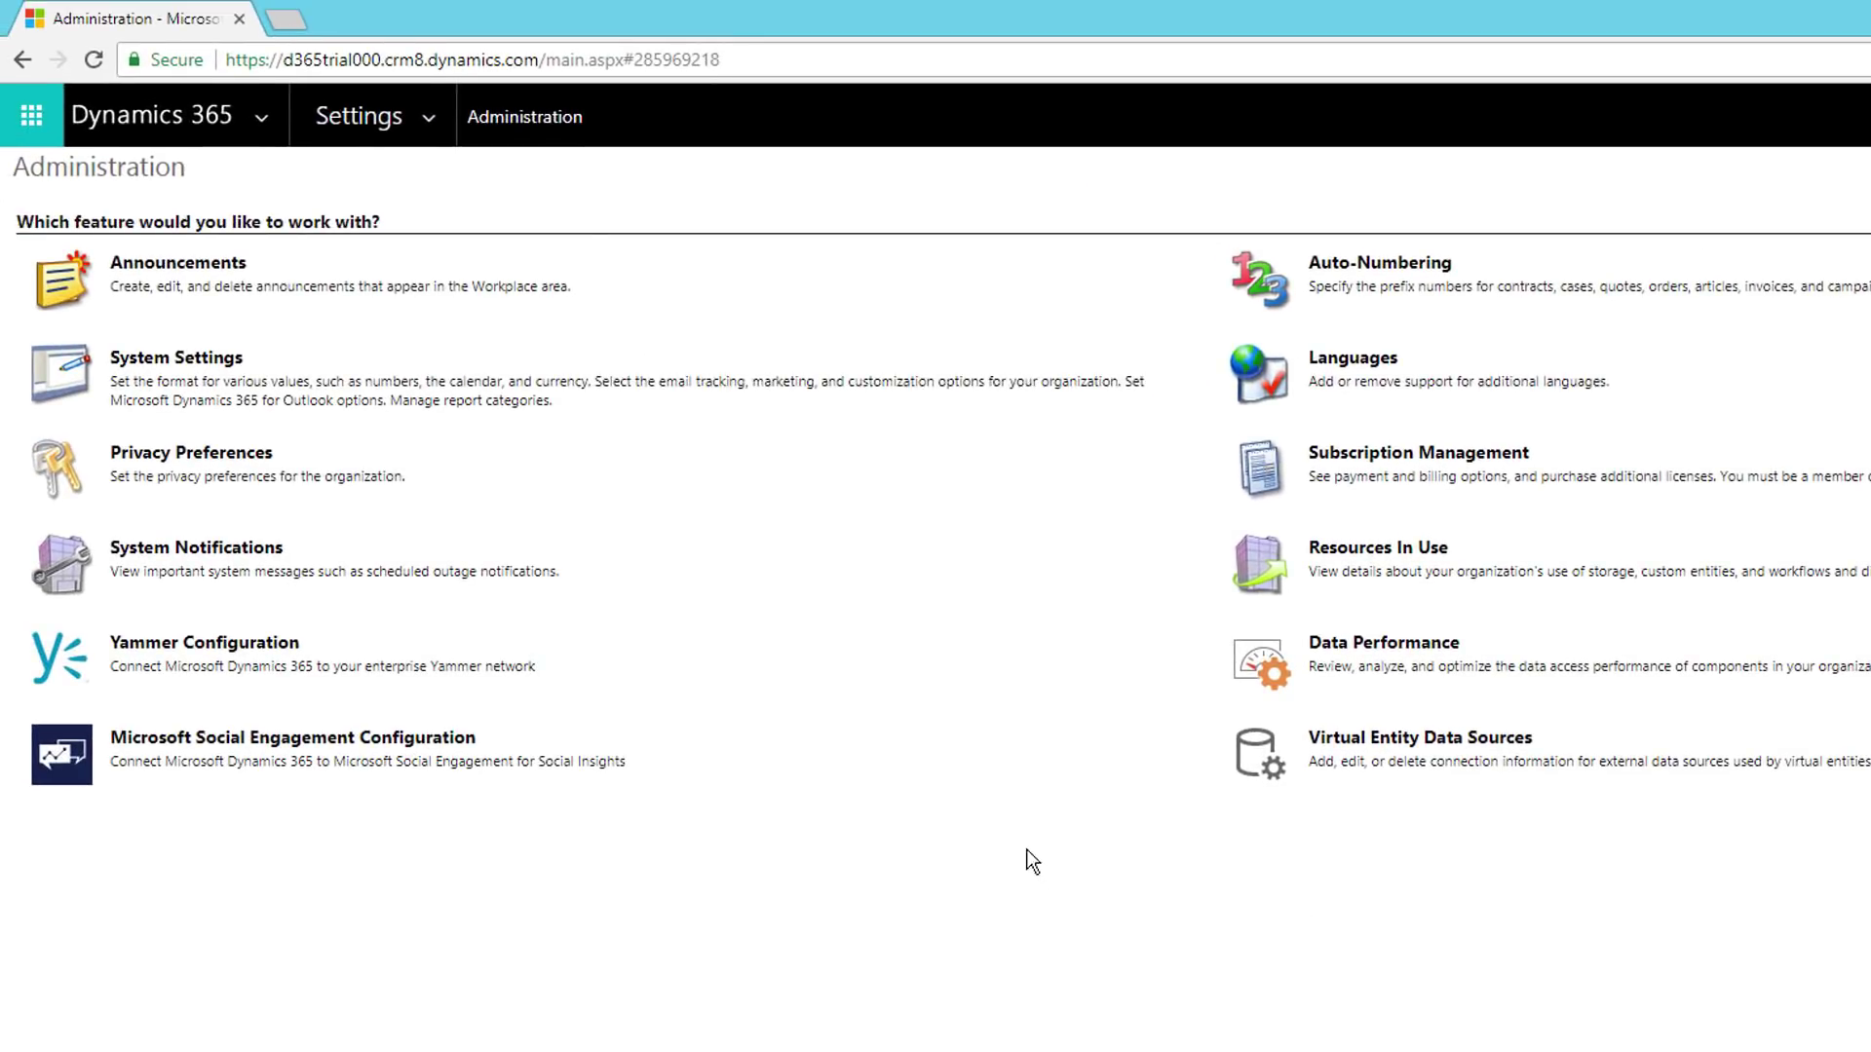
Step: Open the Account entity in the Default Solution via Customize the System
{"action": "left_click", "coordinate": [429, 121]}
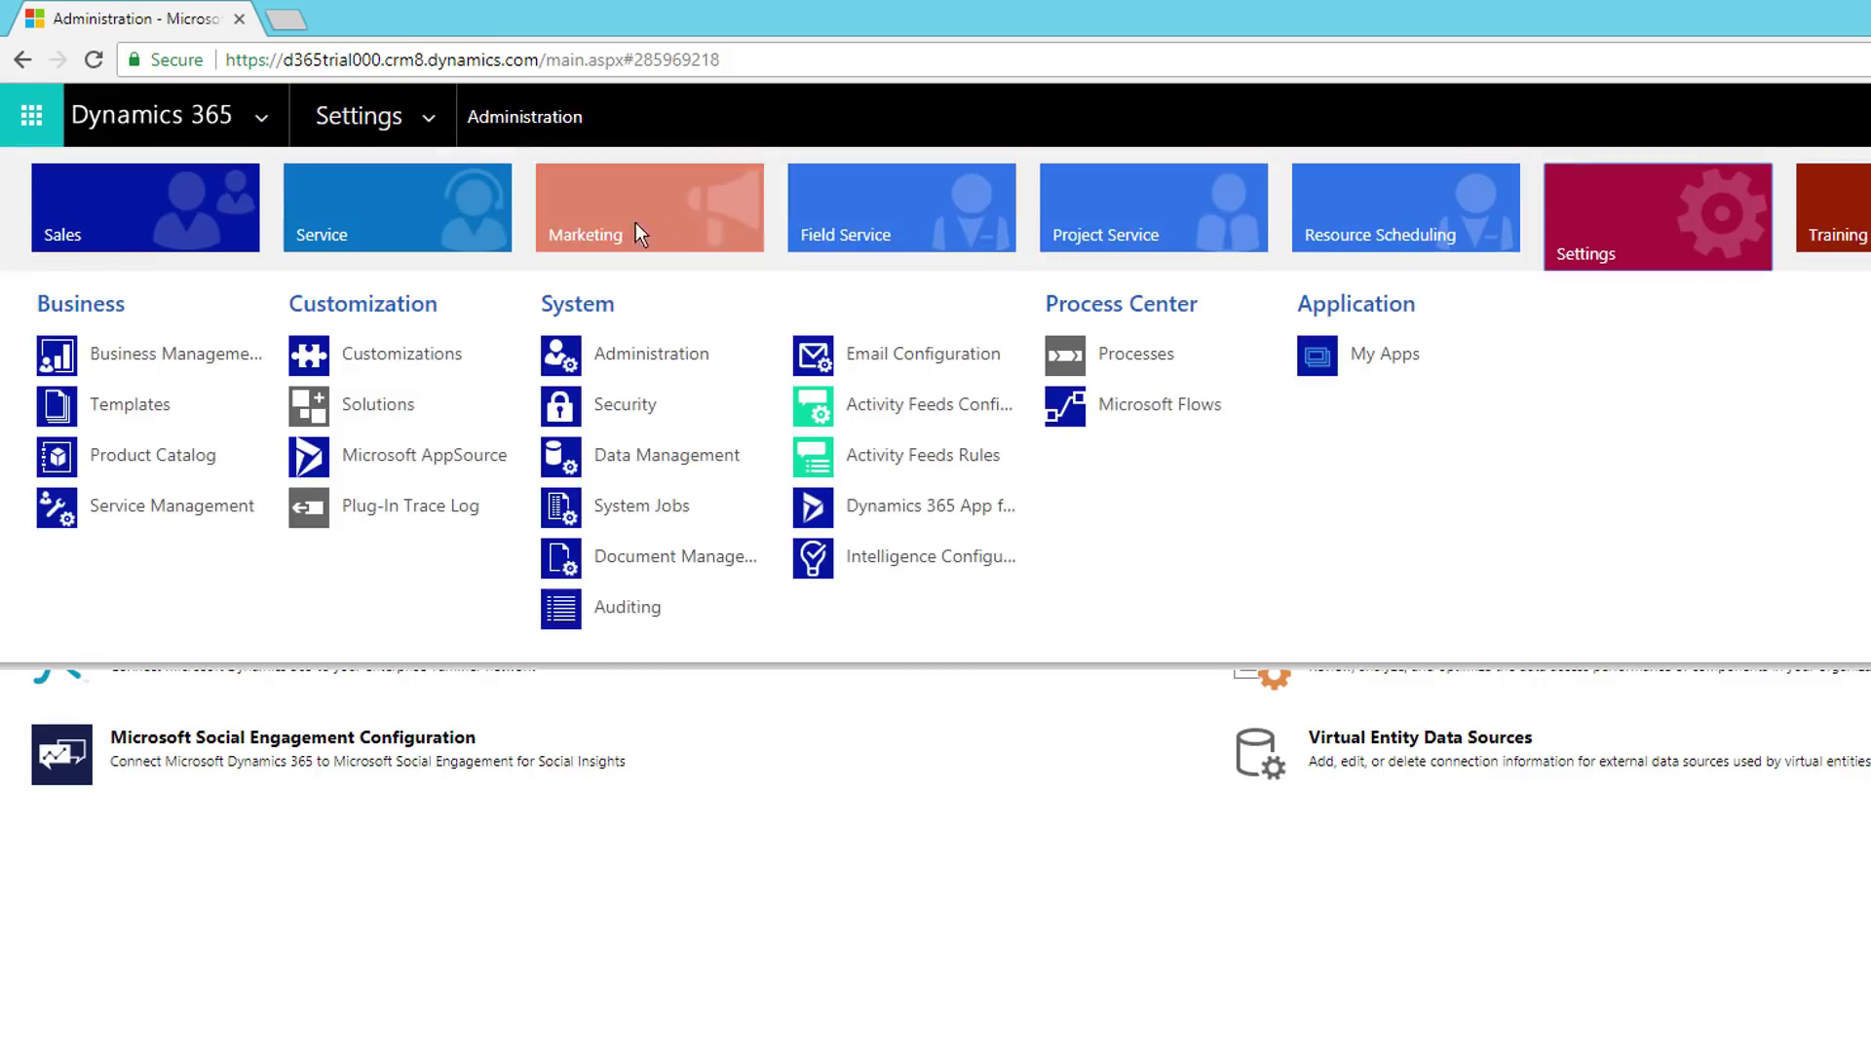
{"action": "left_click", "coordinate": [444, 355]}
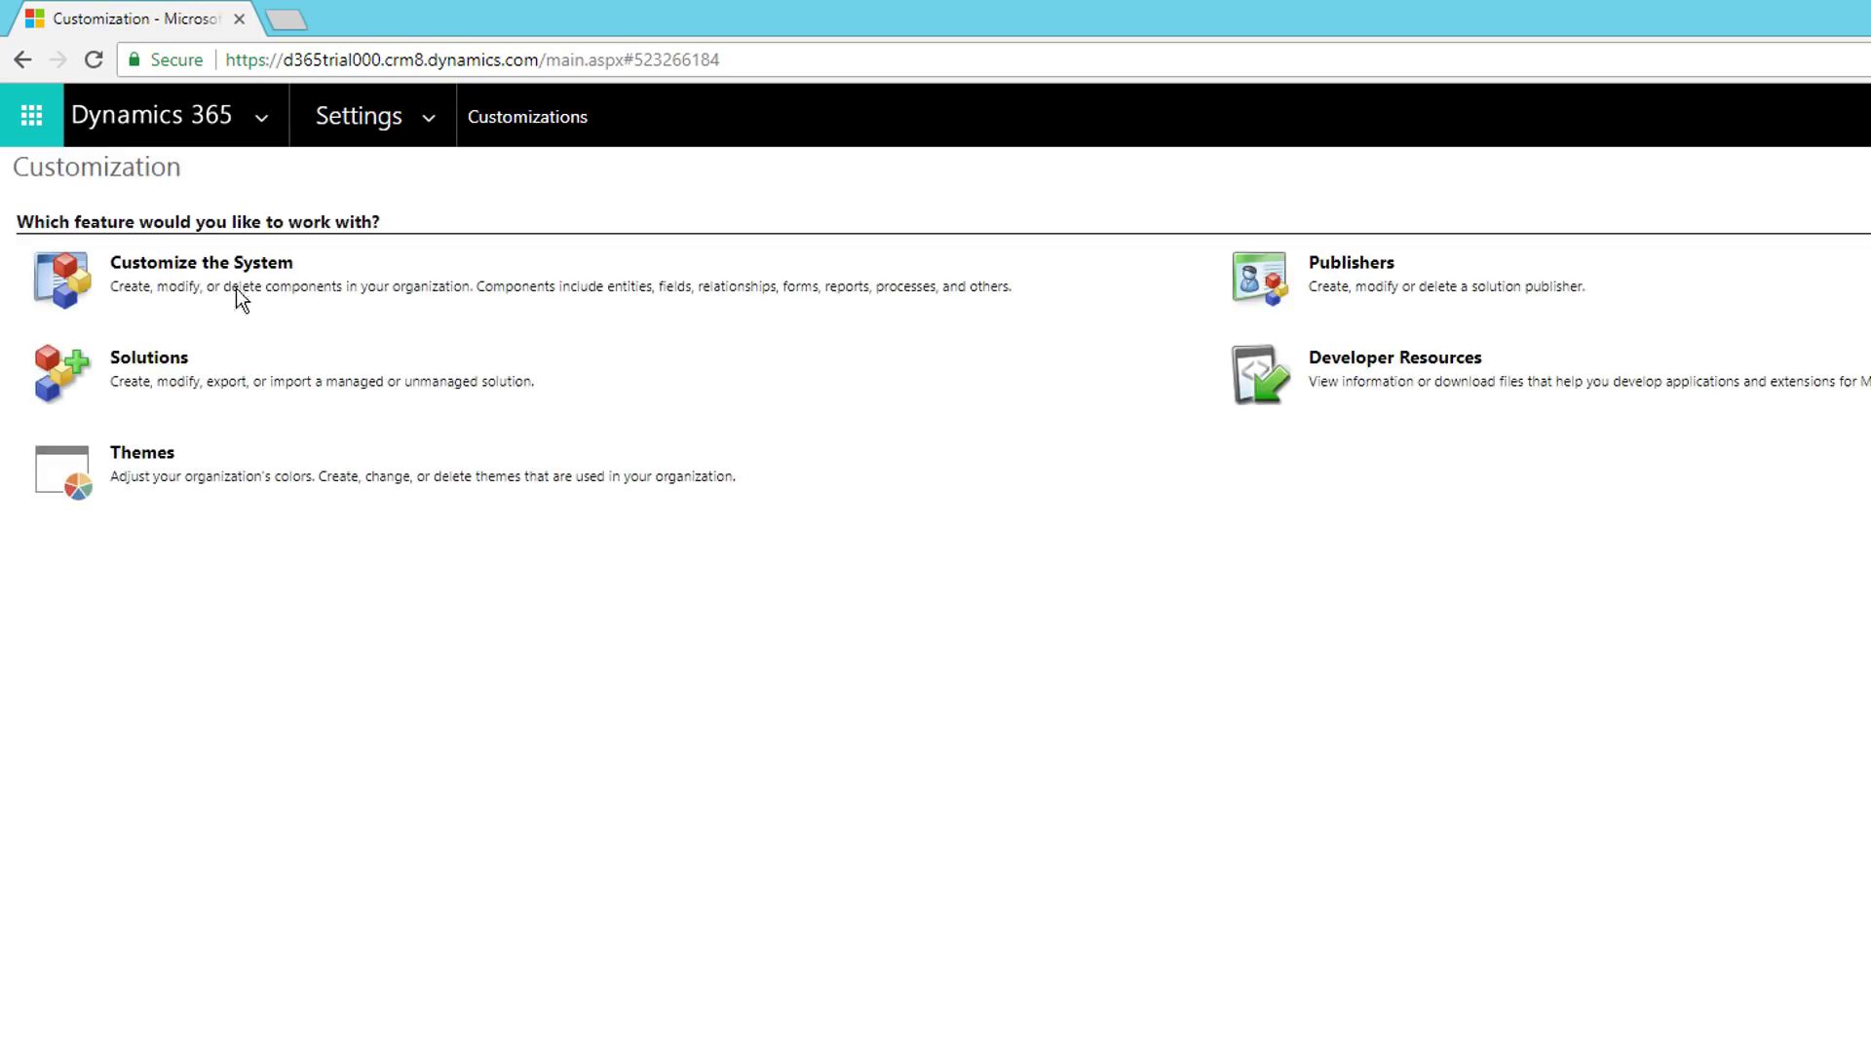
{"action": "left_click", "coordinate": [220, 271]}
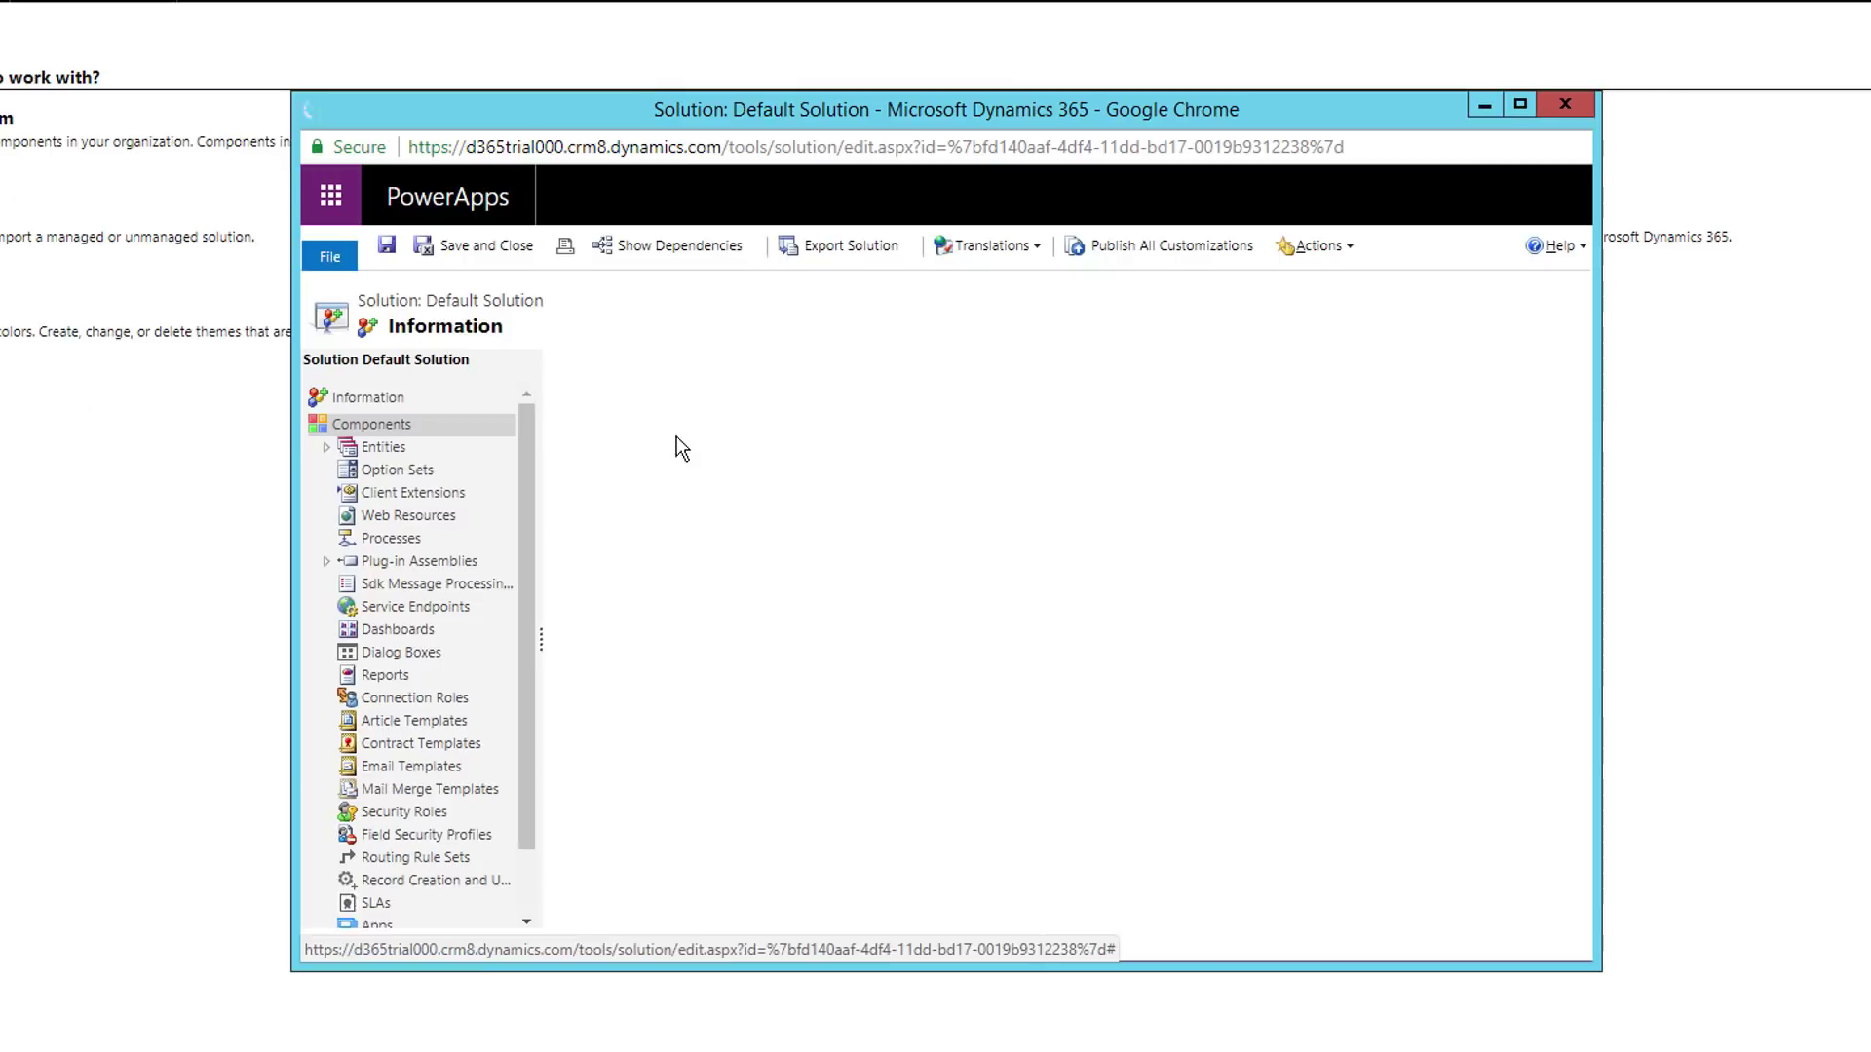
{"action": "left_click", "coordinate": [326, 446]}
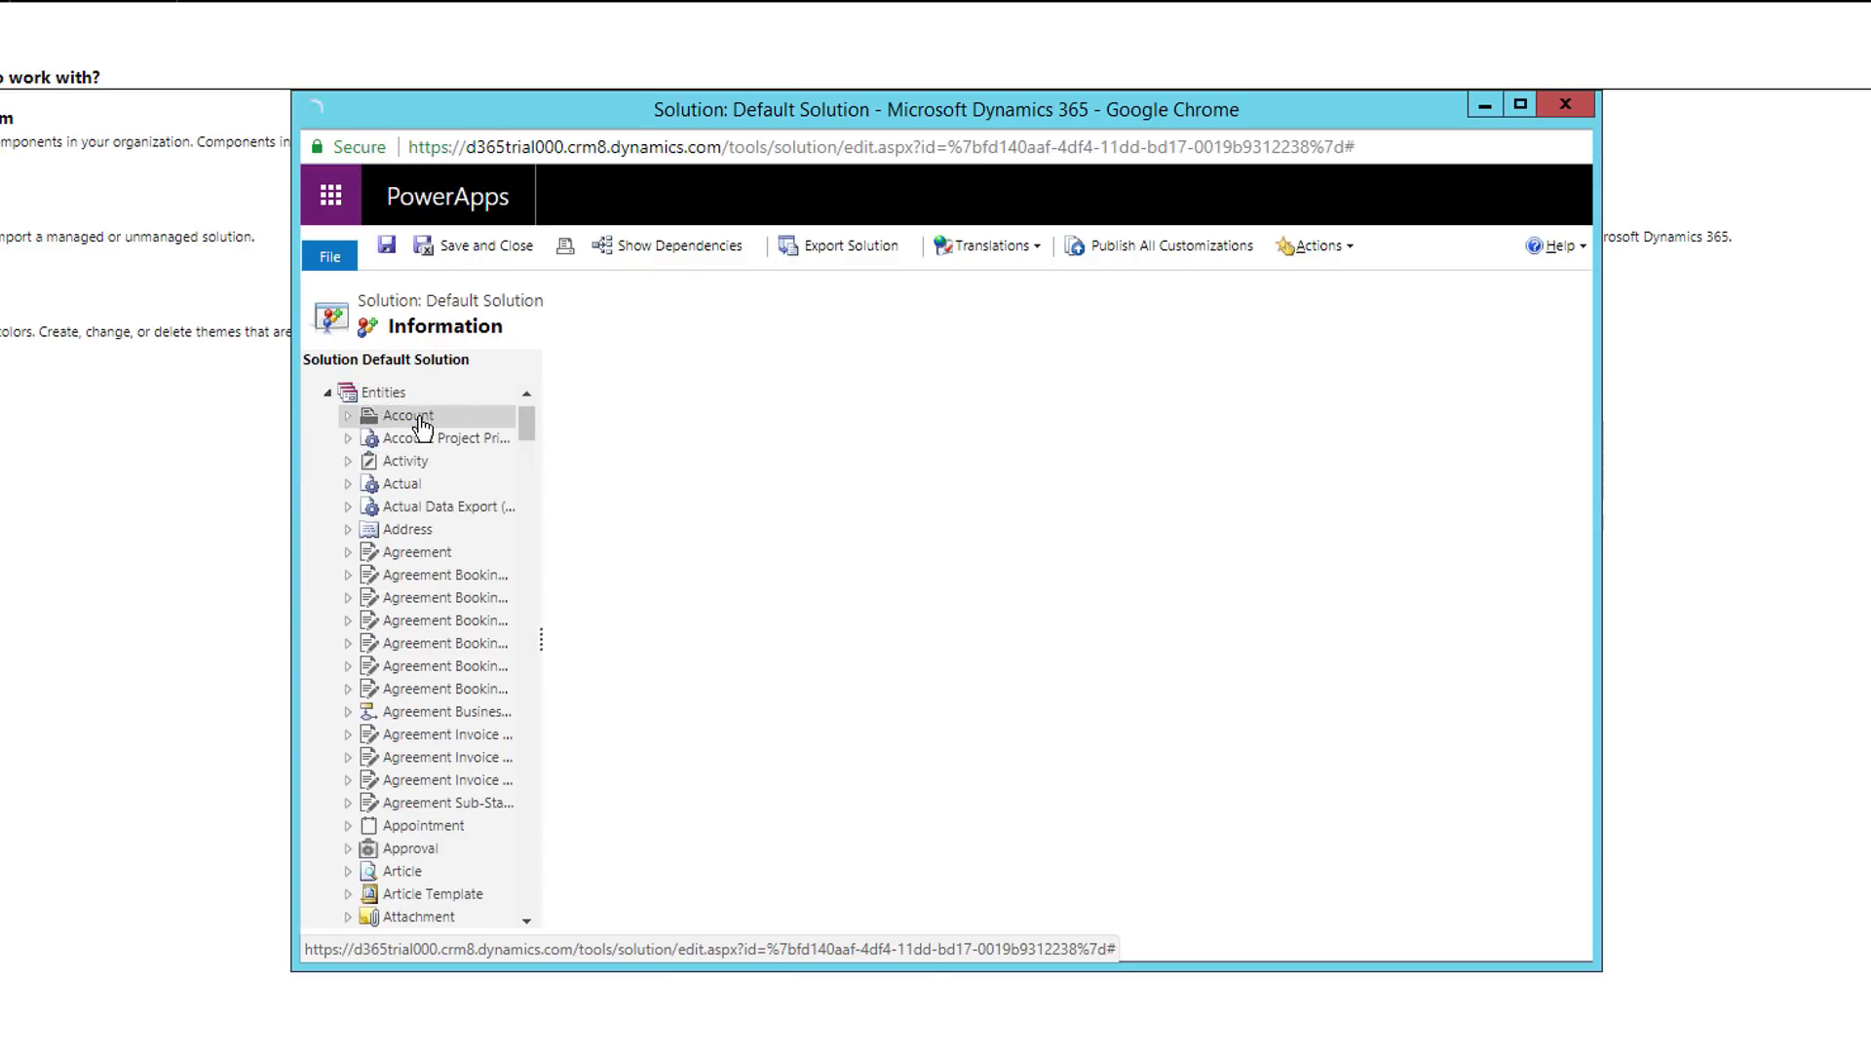
{"action": "left_click", "coordinate": [420, 417]}
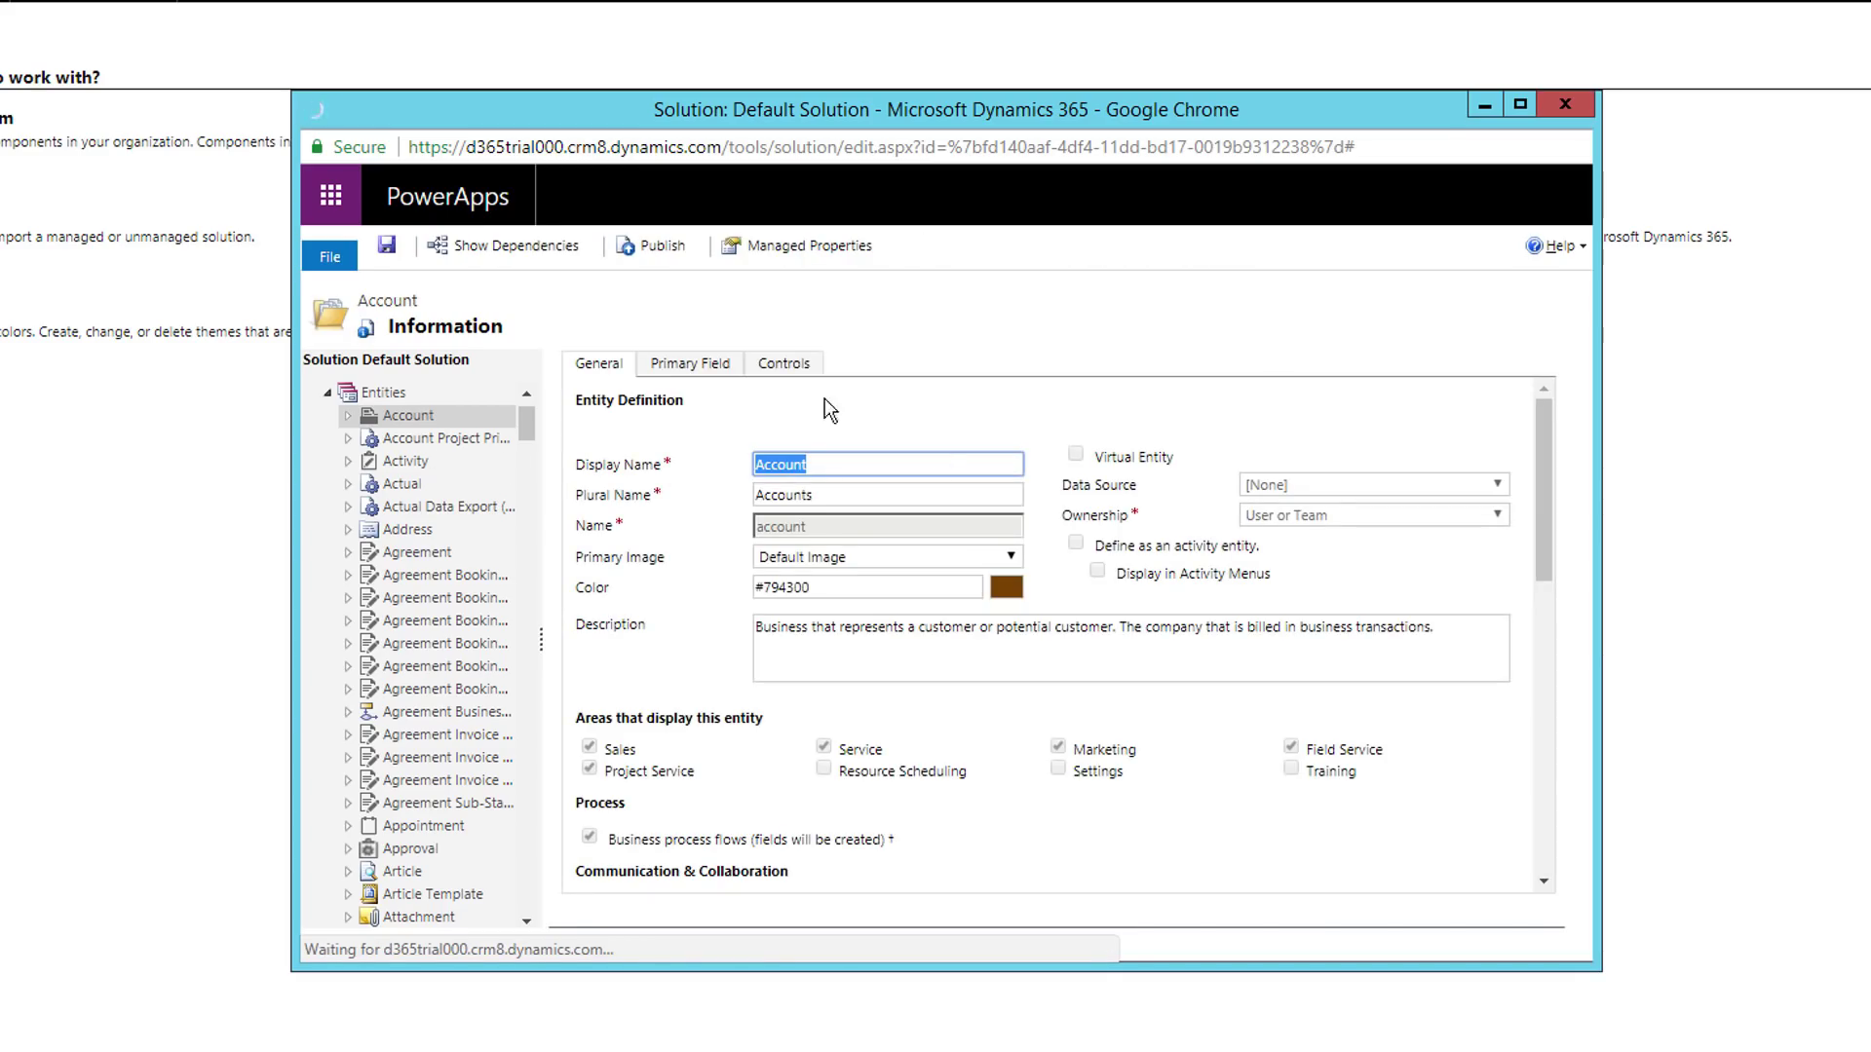
Step: Enable Auditing under Data Services for Account, save it, and list its fields
{"action": "scroll", "coordinate": [1111, 506], "scroll_direction": "down", "scroll_amount": 3}
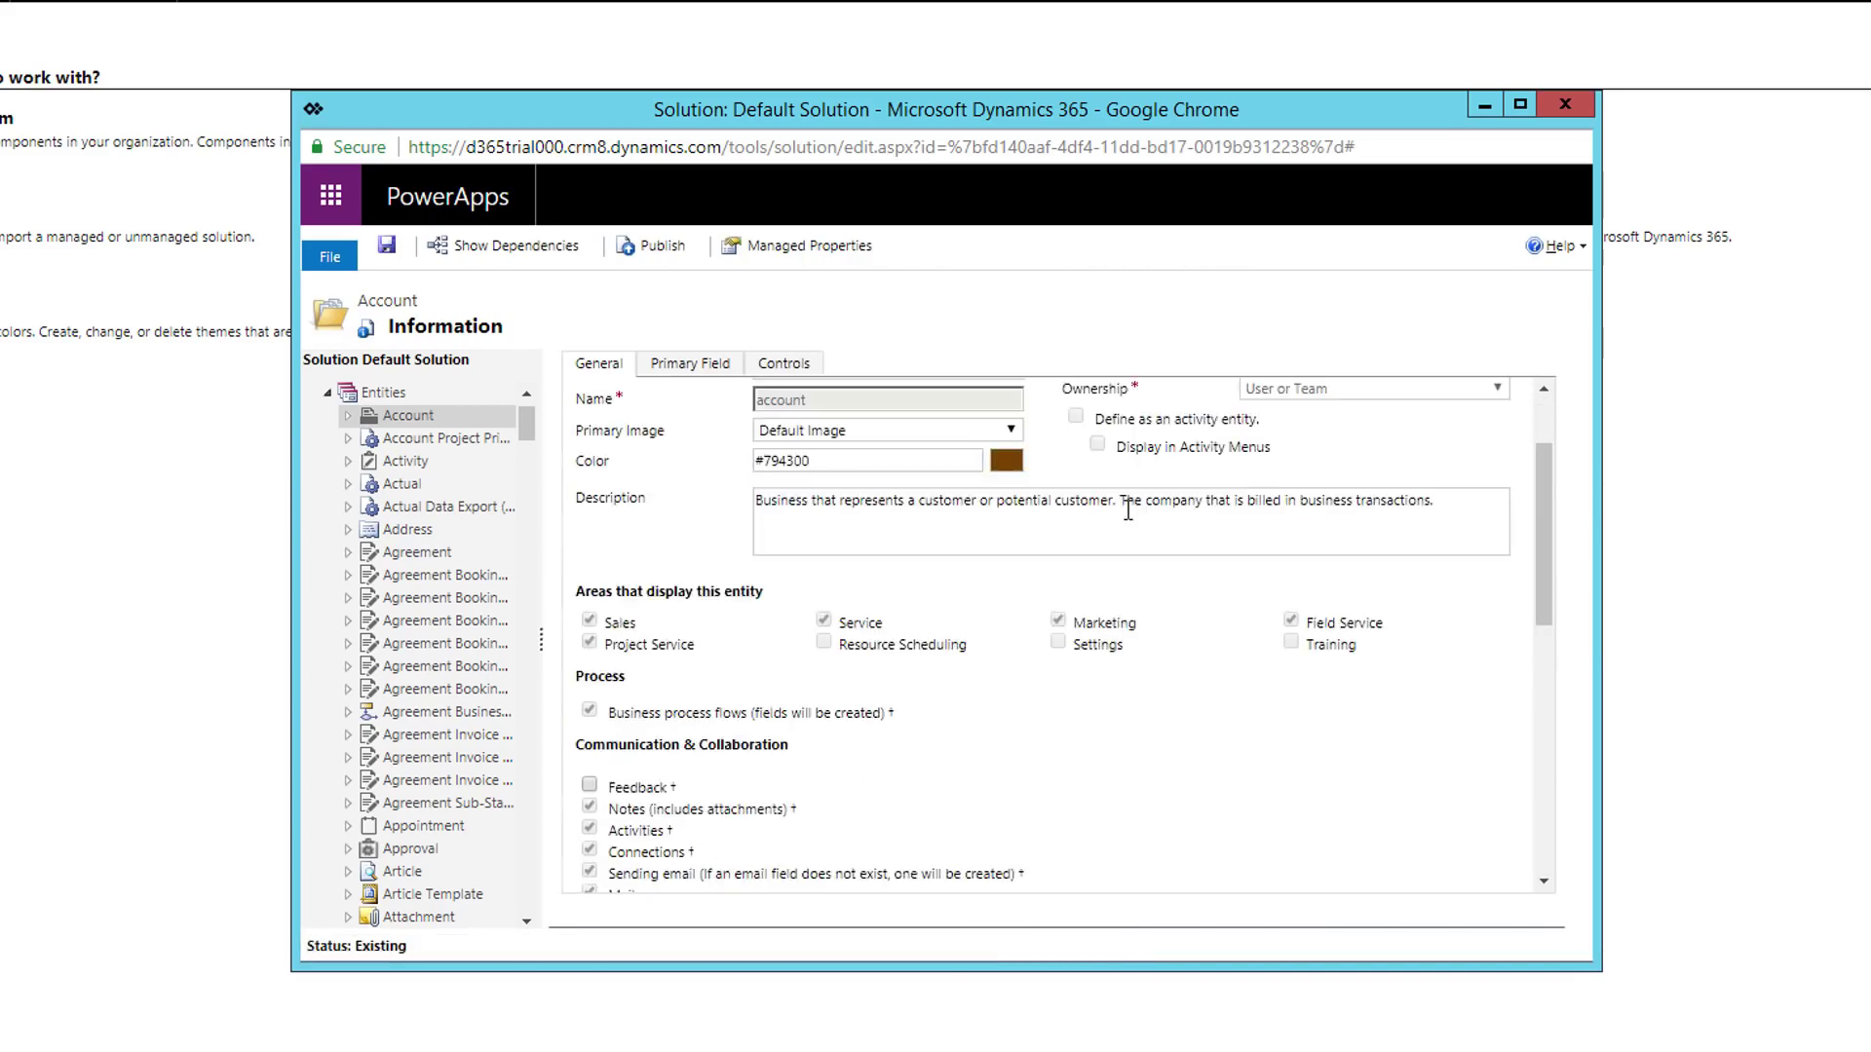
{"action": "scroll", "coordinate": [1125, 516], "scroll_direction": "down", "scroll_amount": 2}
{"action": "scroll", "coordinate": [826, 616], "scroll_direction": "down", "scroll_amount": 3}
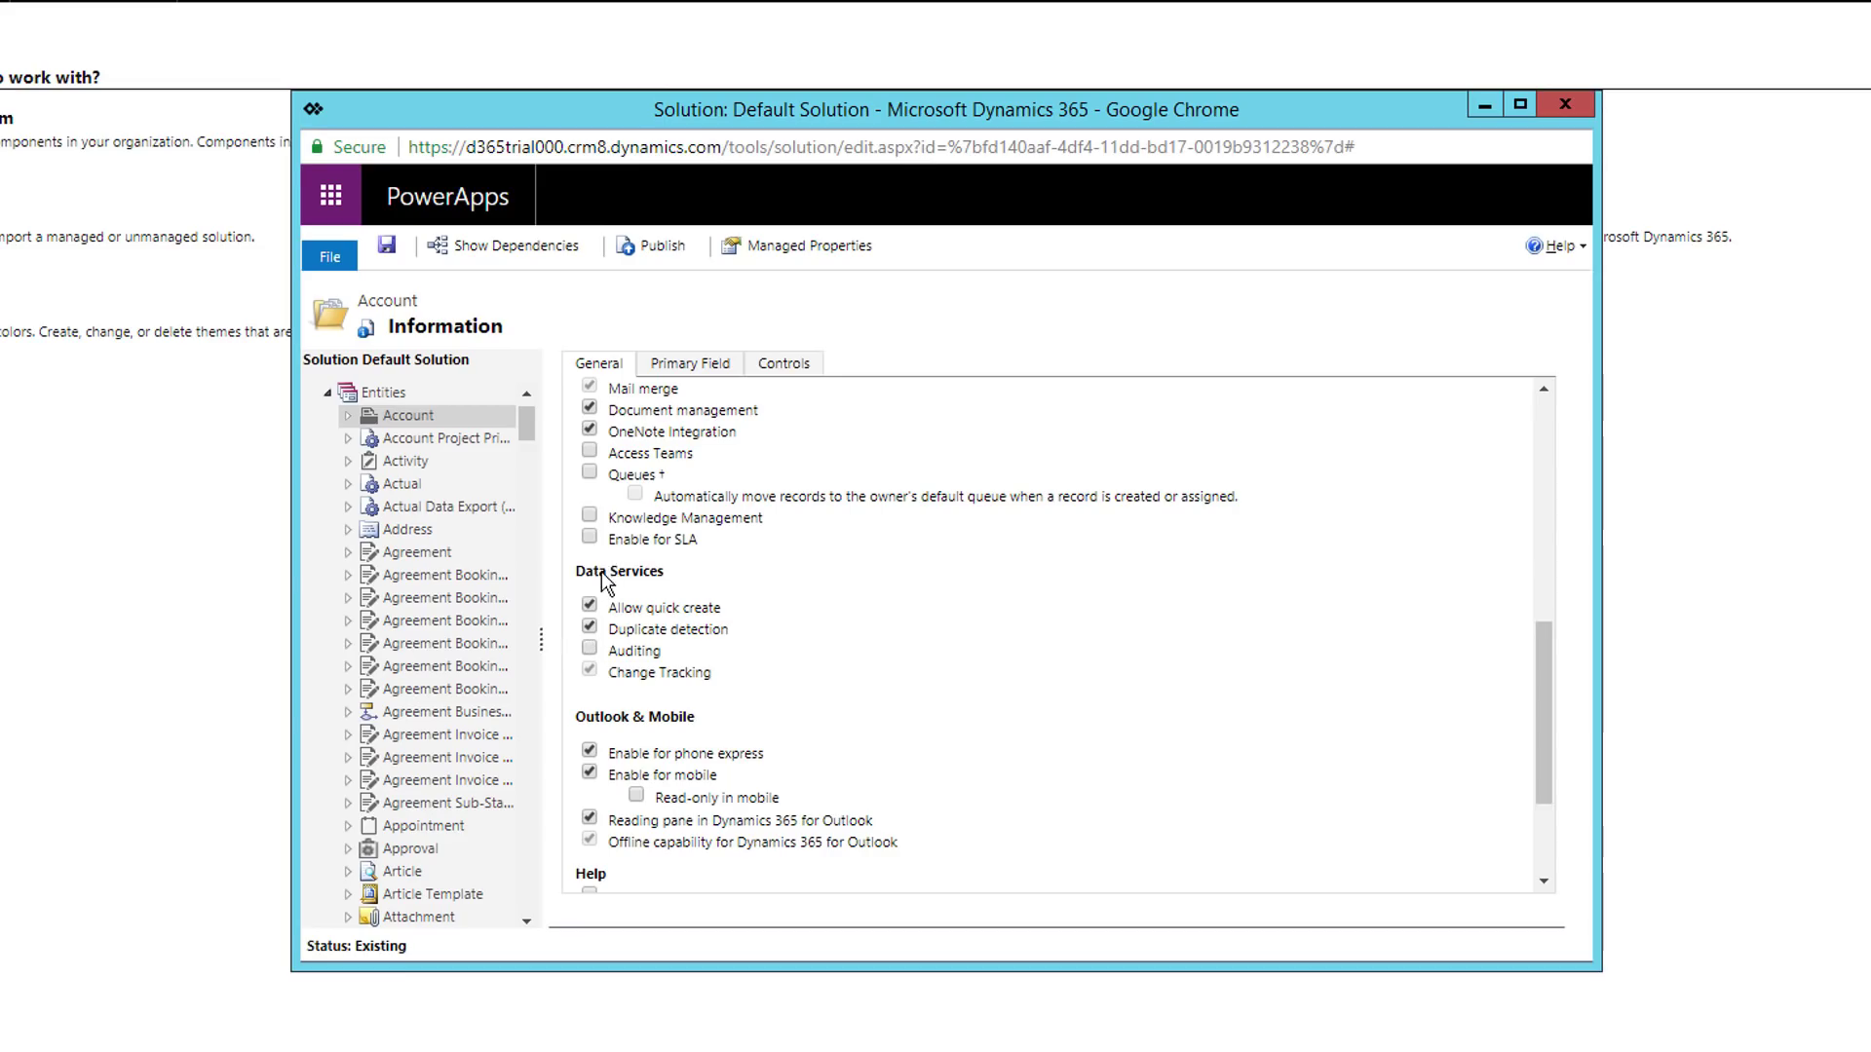
{"action": "left_click", "coordinate": [640, 651]}
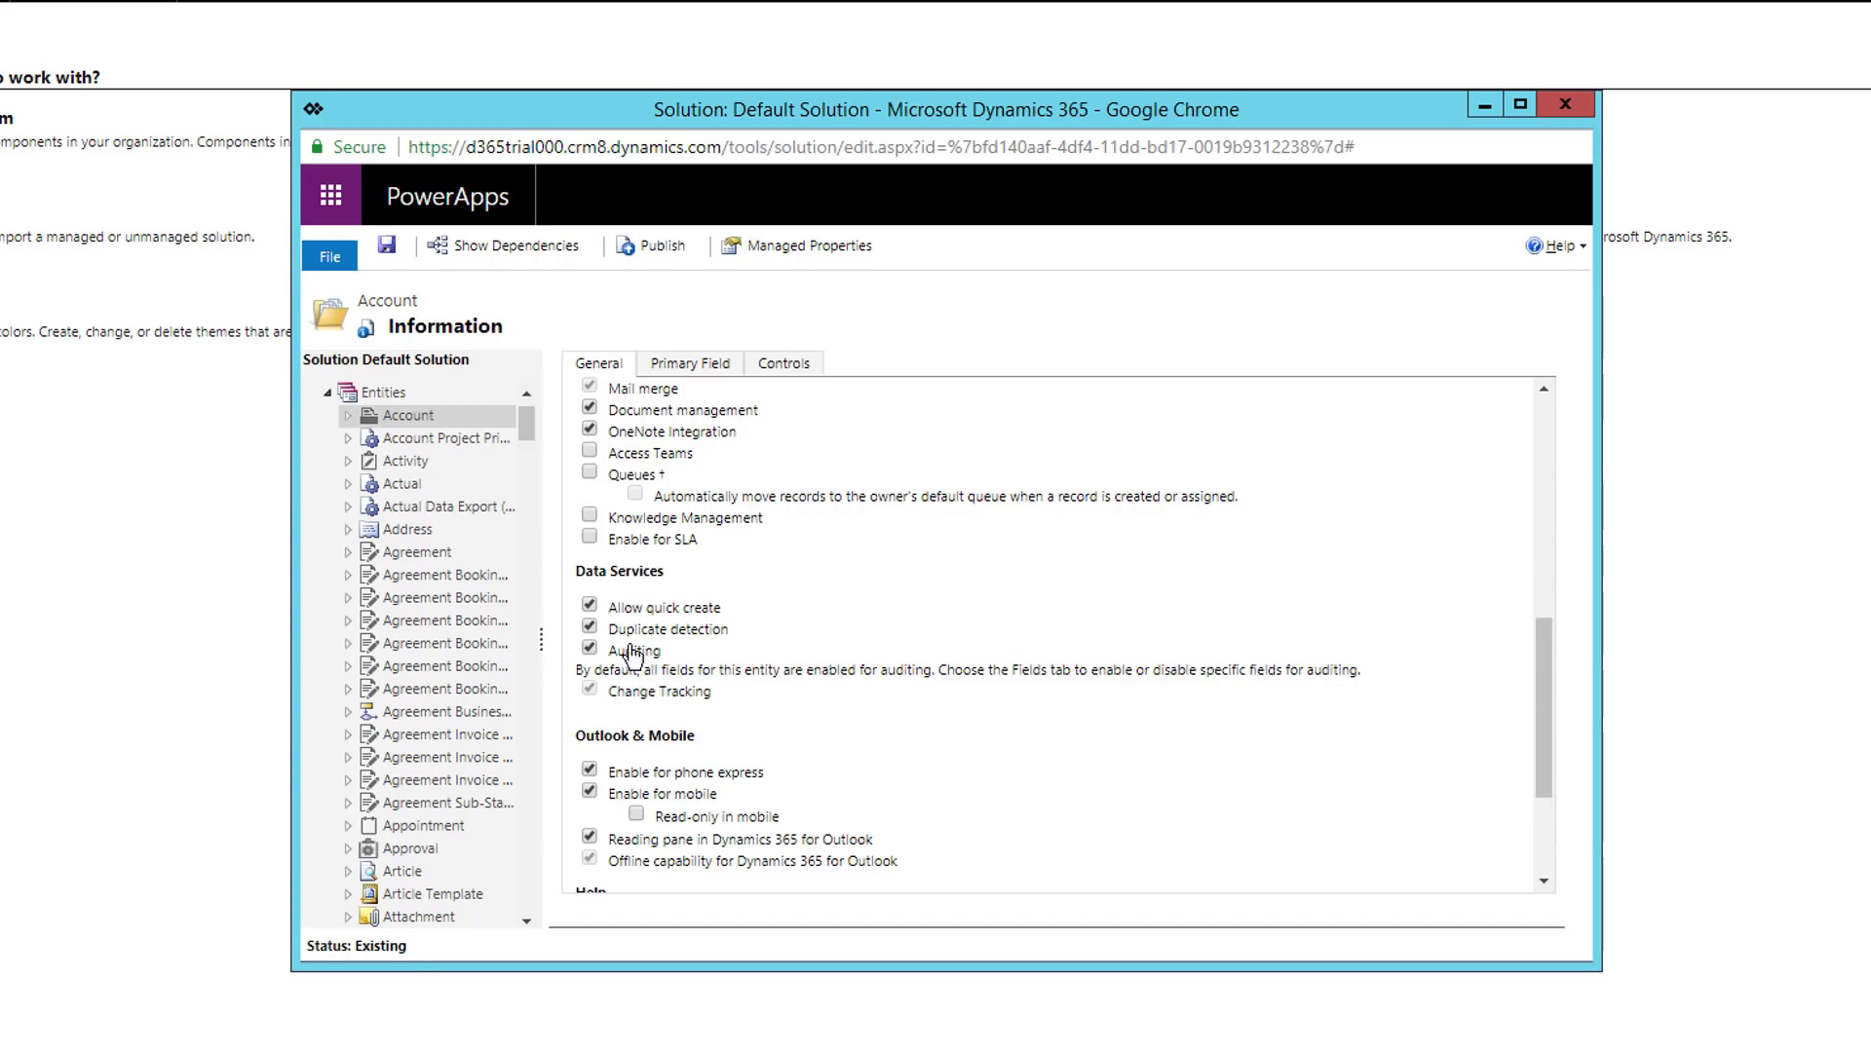
{"action": "left_click", "coordinate": [386, 246]}
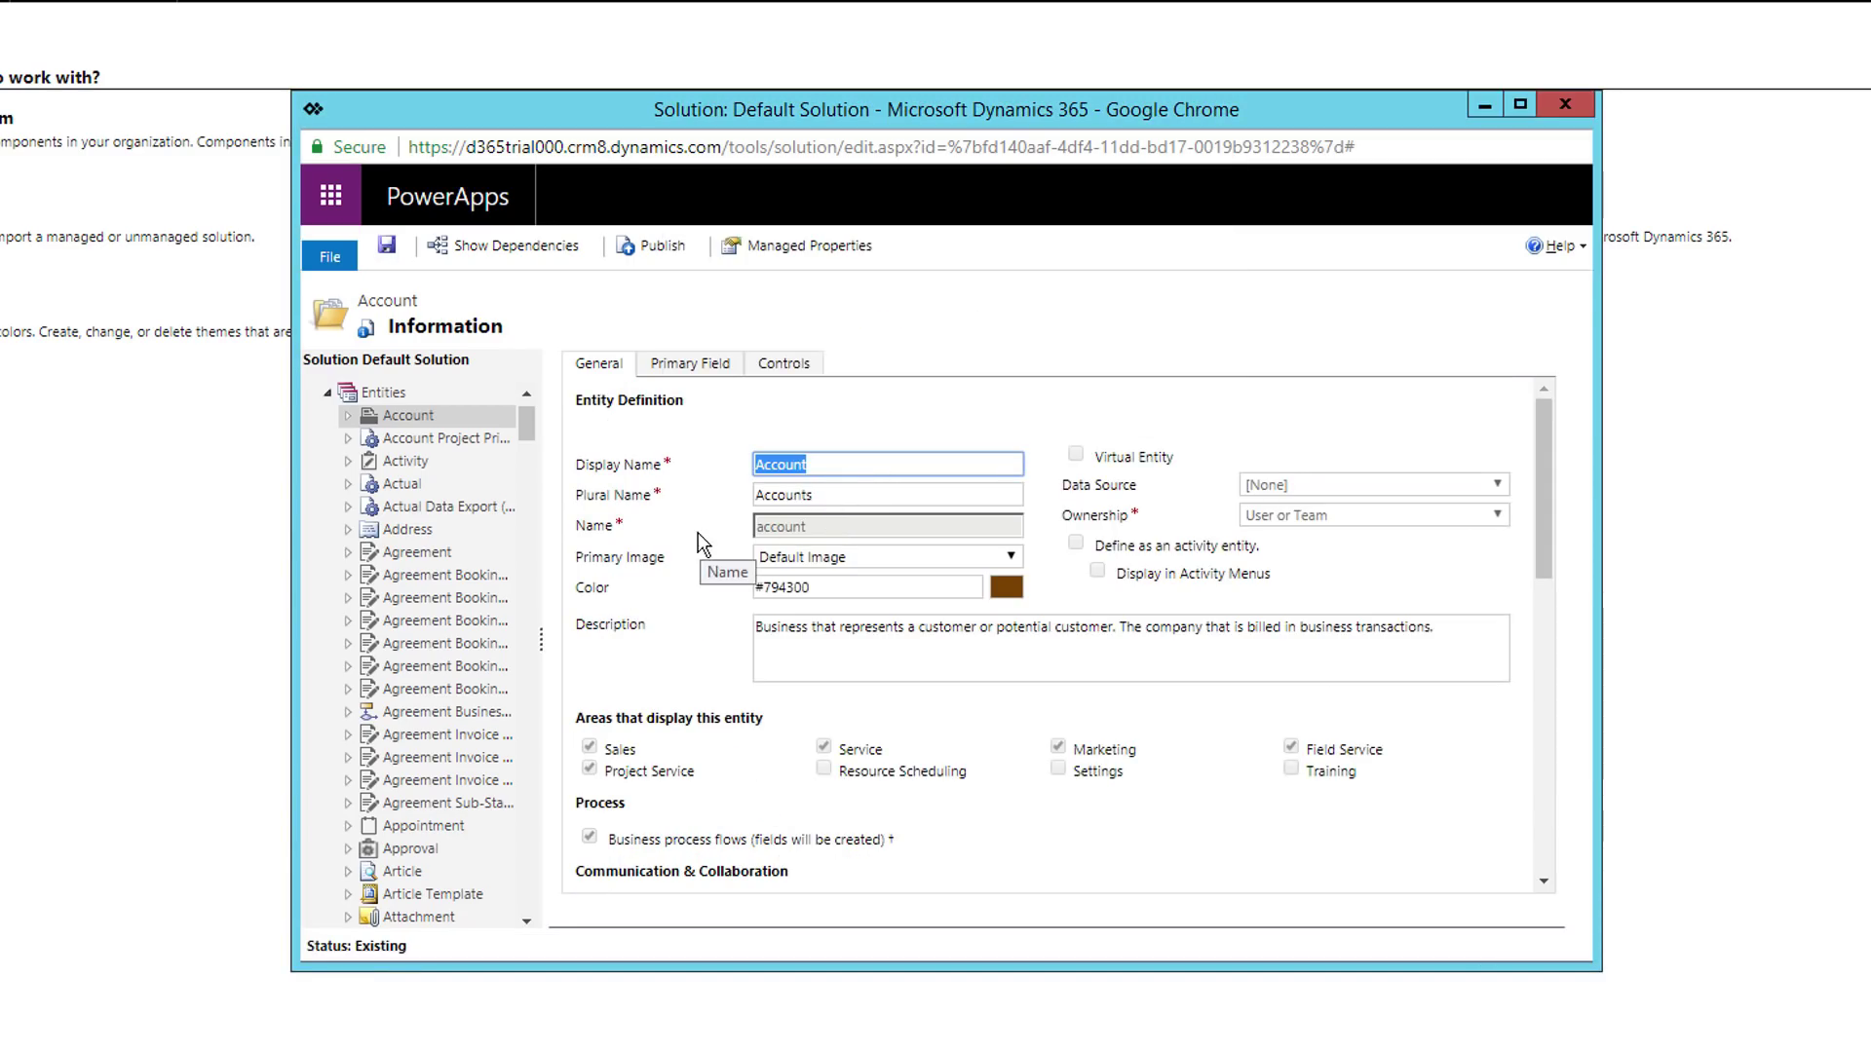
{"action": "left_click", "coordinate": [348, 415]}
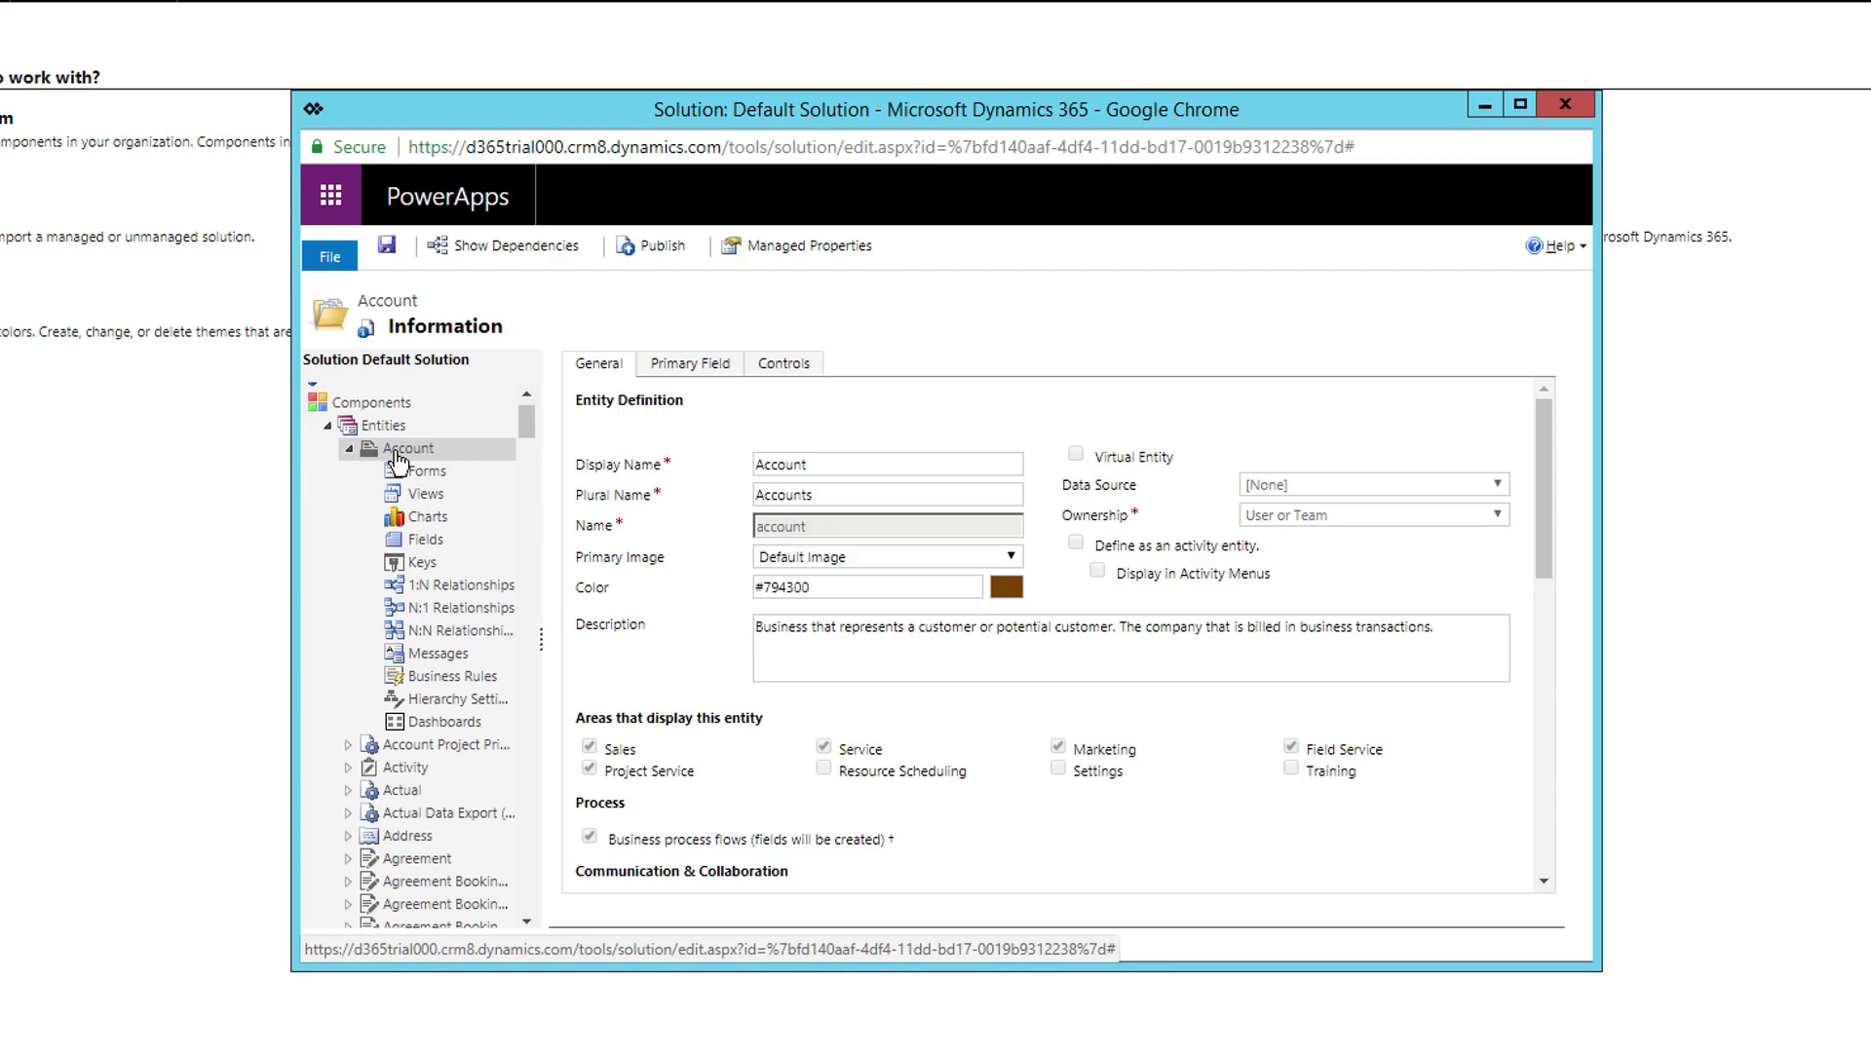
{"action": "left_click", "coordinate": [427, 541]}
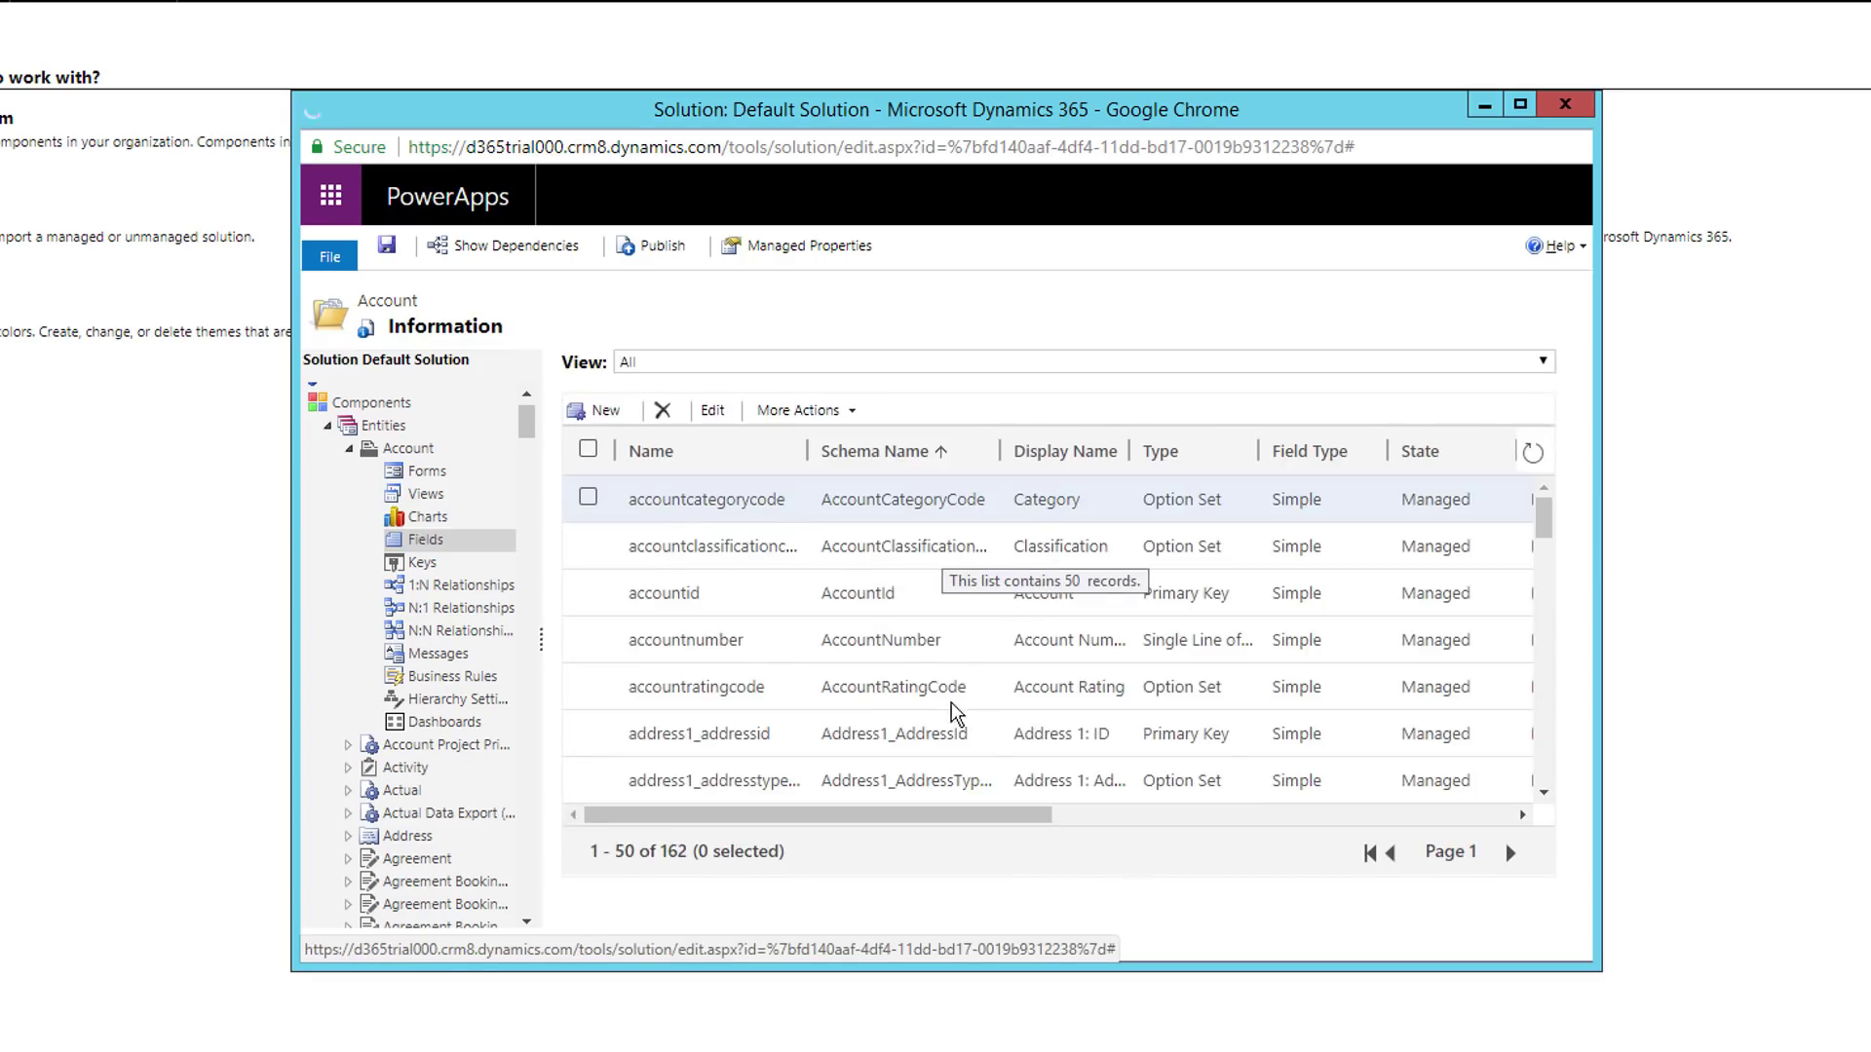
Step: Set the accountnumber field's Auditing to Disable, then save and close it
{"action": "scroll", "coordinate": [930, 662], "scroll_direction": "down", "scroll_amount": 1}
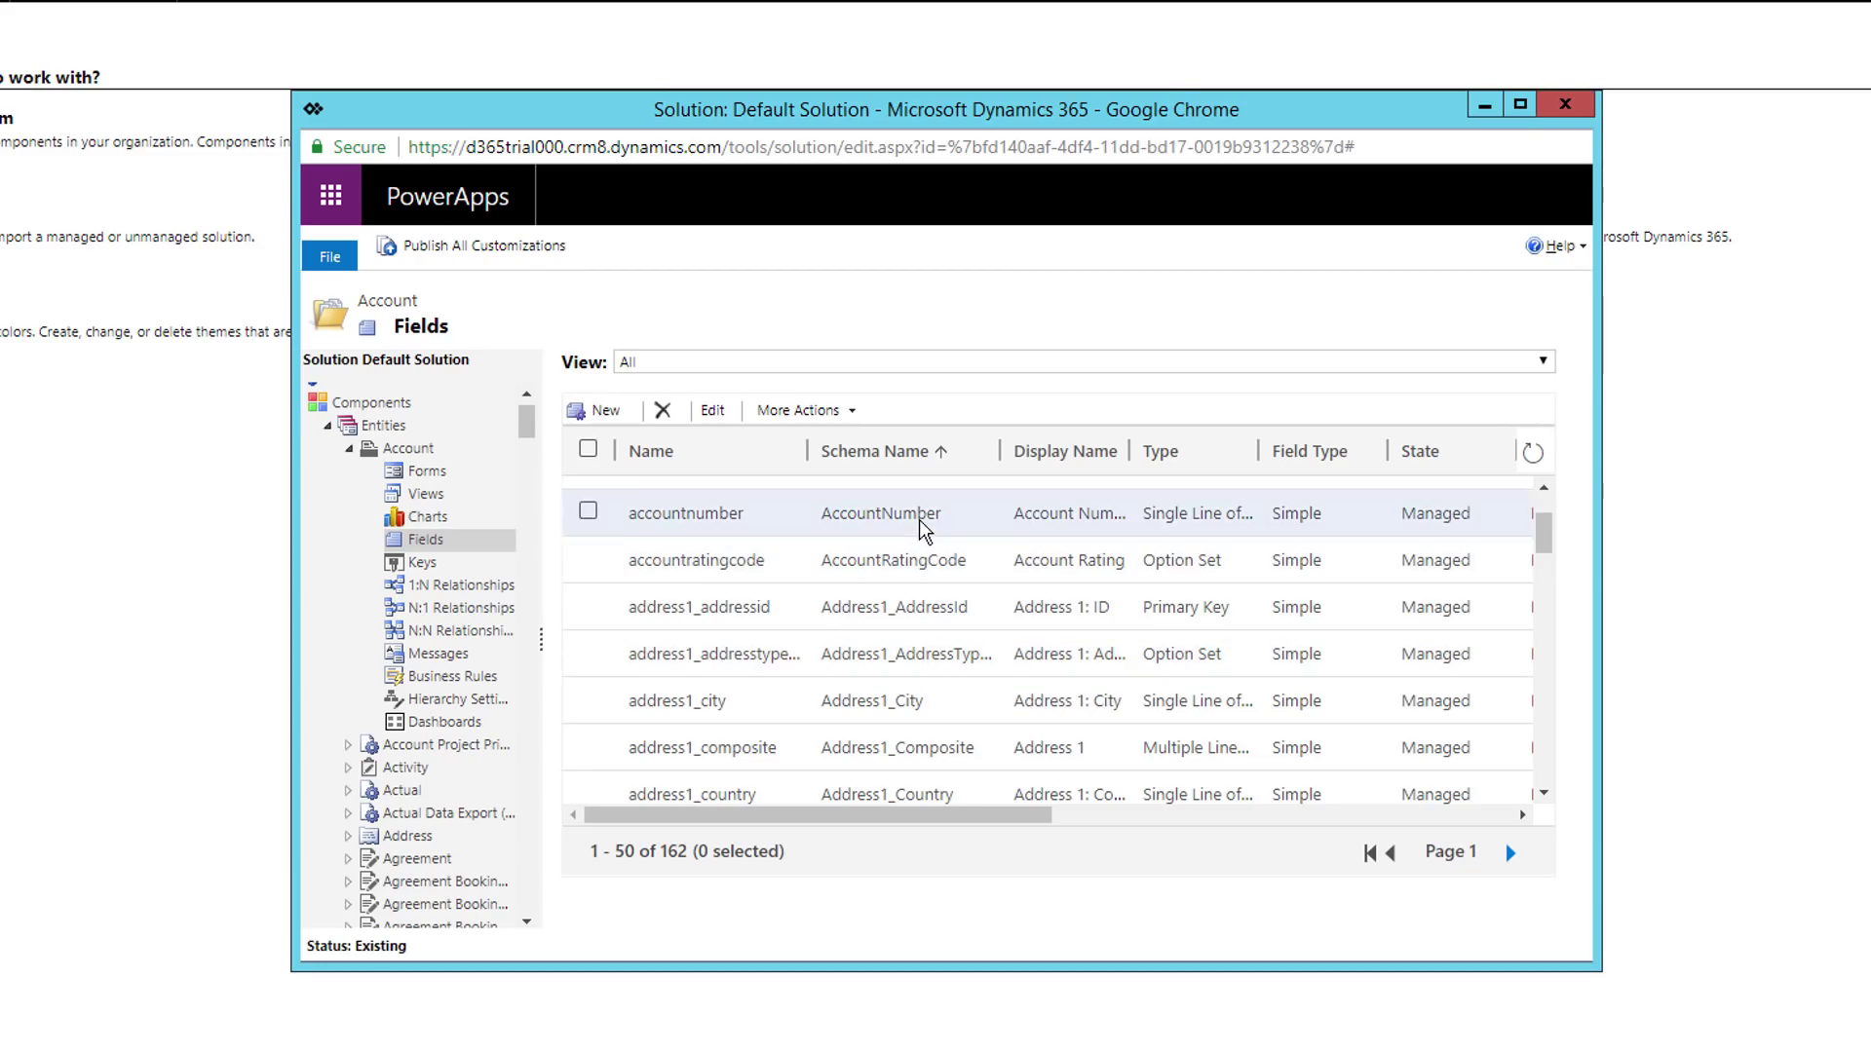
{"action": "double_click", "coordinate": [824, 513]}
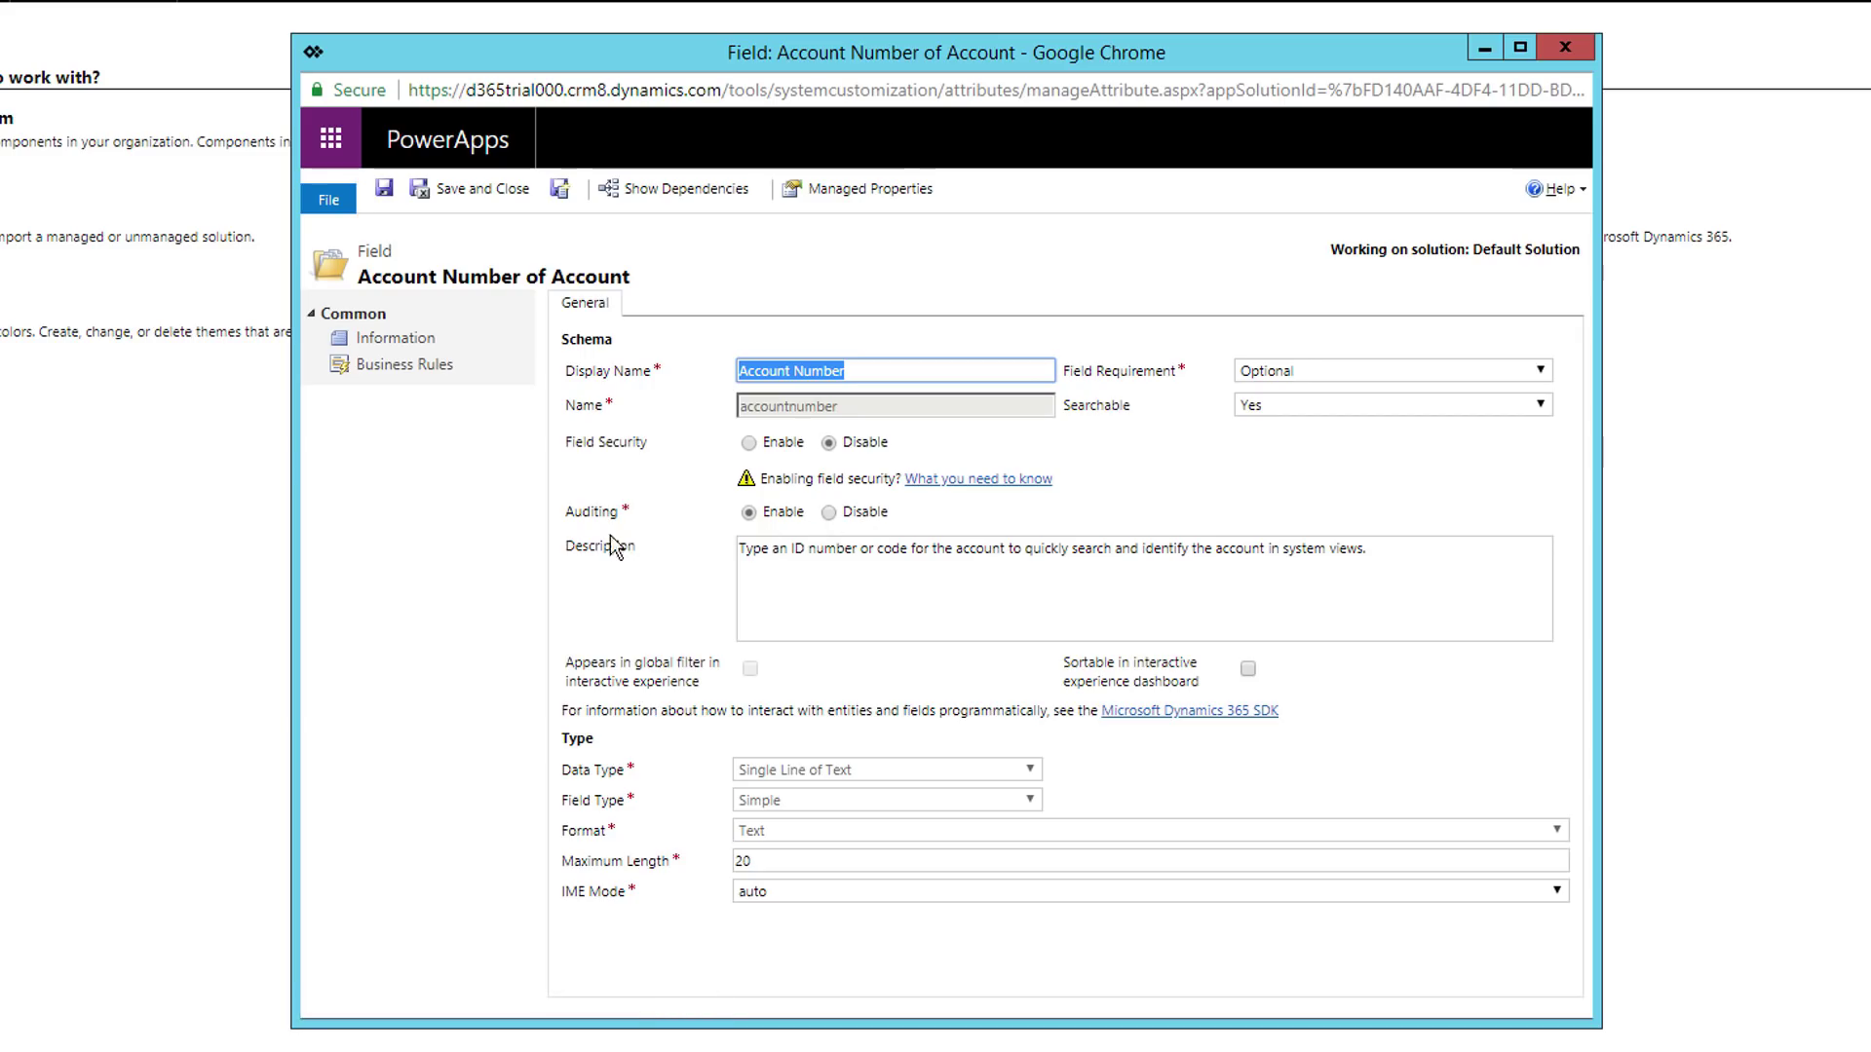
{"action": "left_click", "coordinate": [829, 514]}
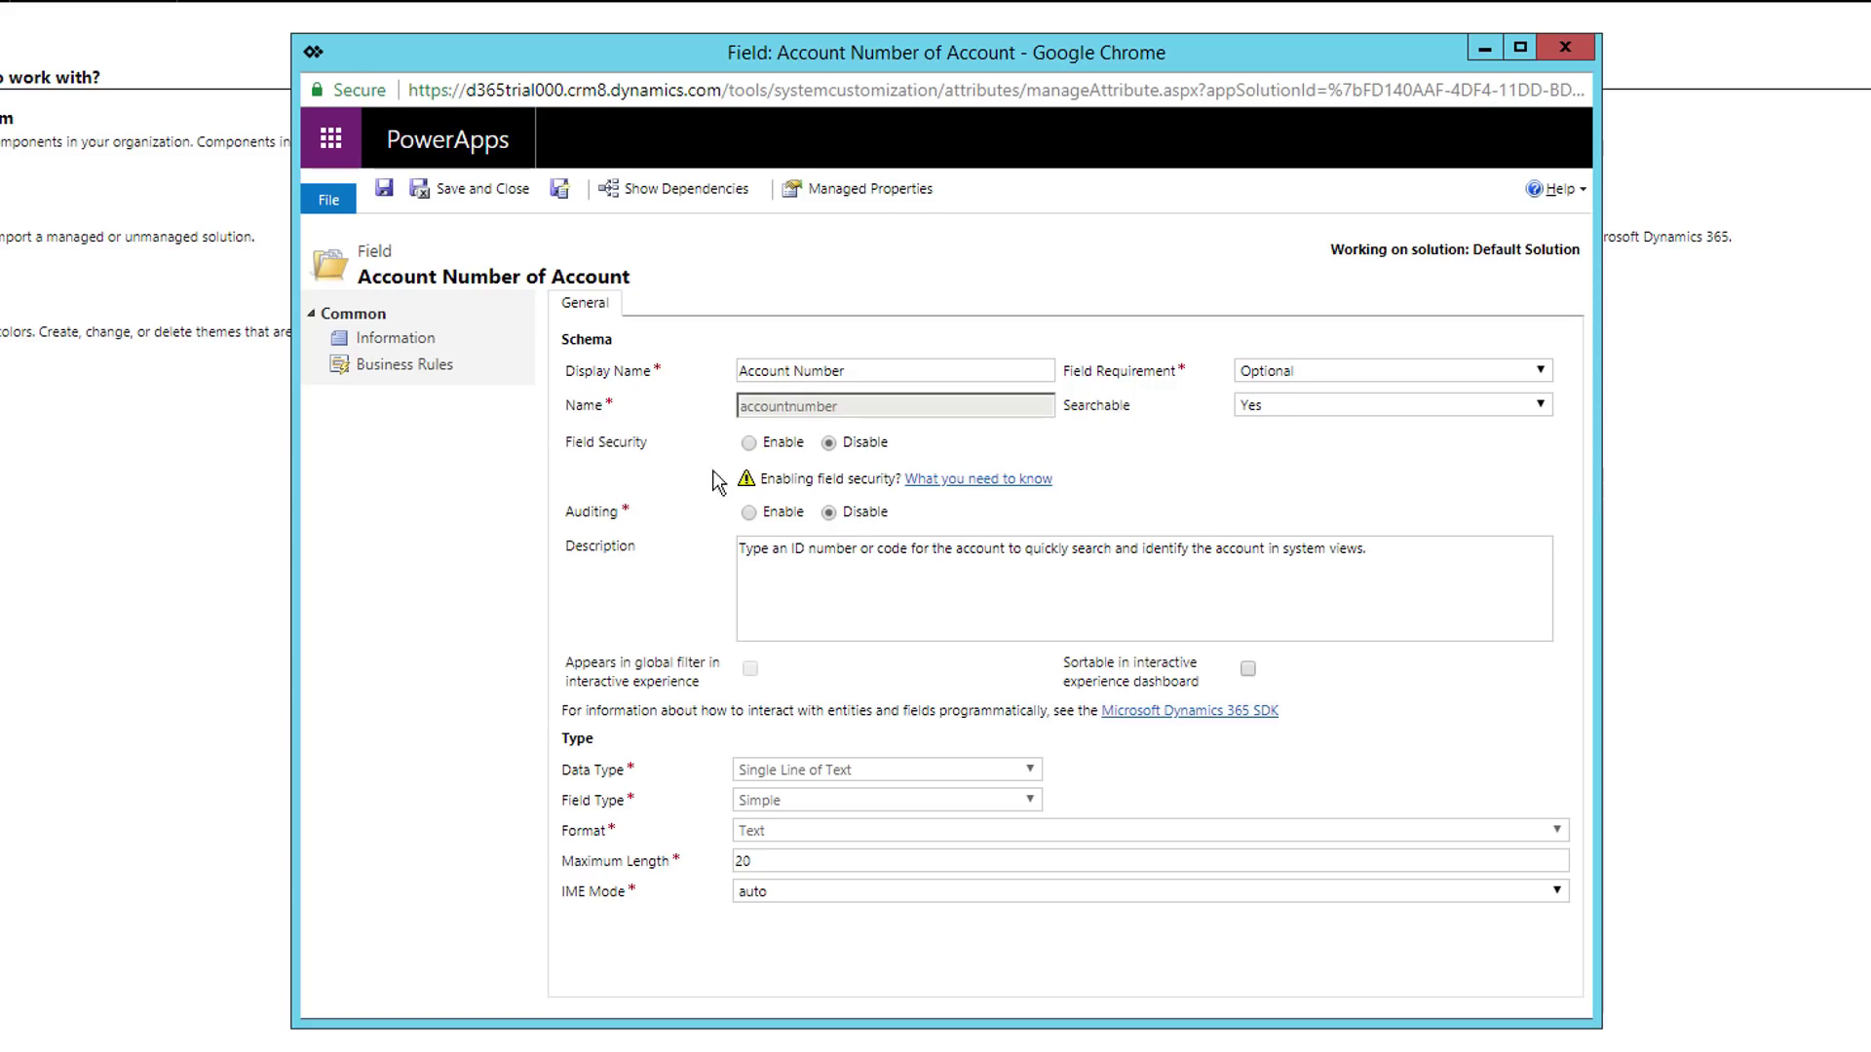
{"action": "left_click", "coordinate": [421, 190]}
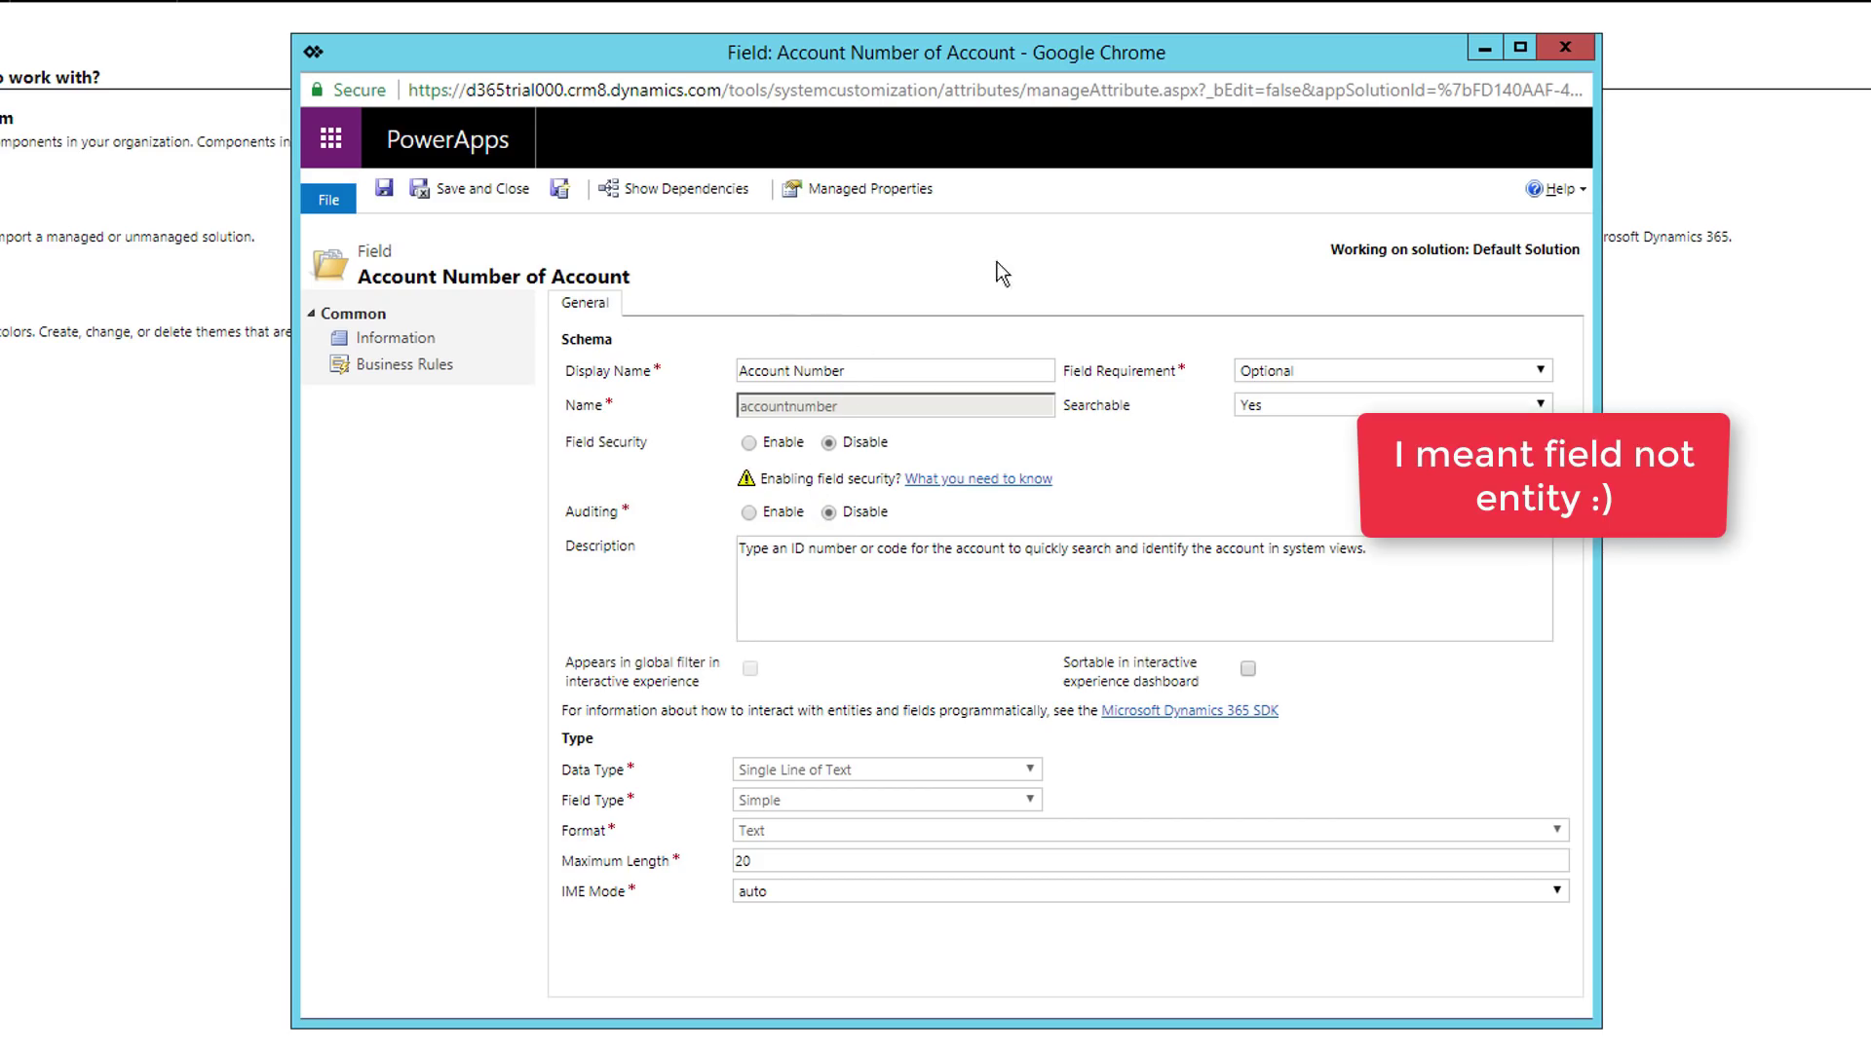
{"action": "left_click", "coordinate": [1565, 46]}
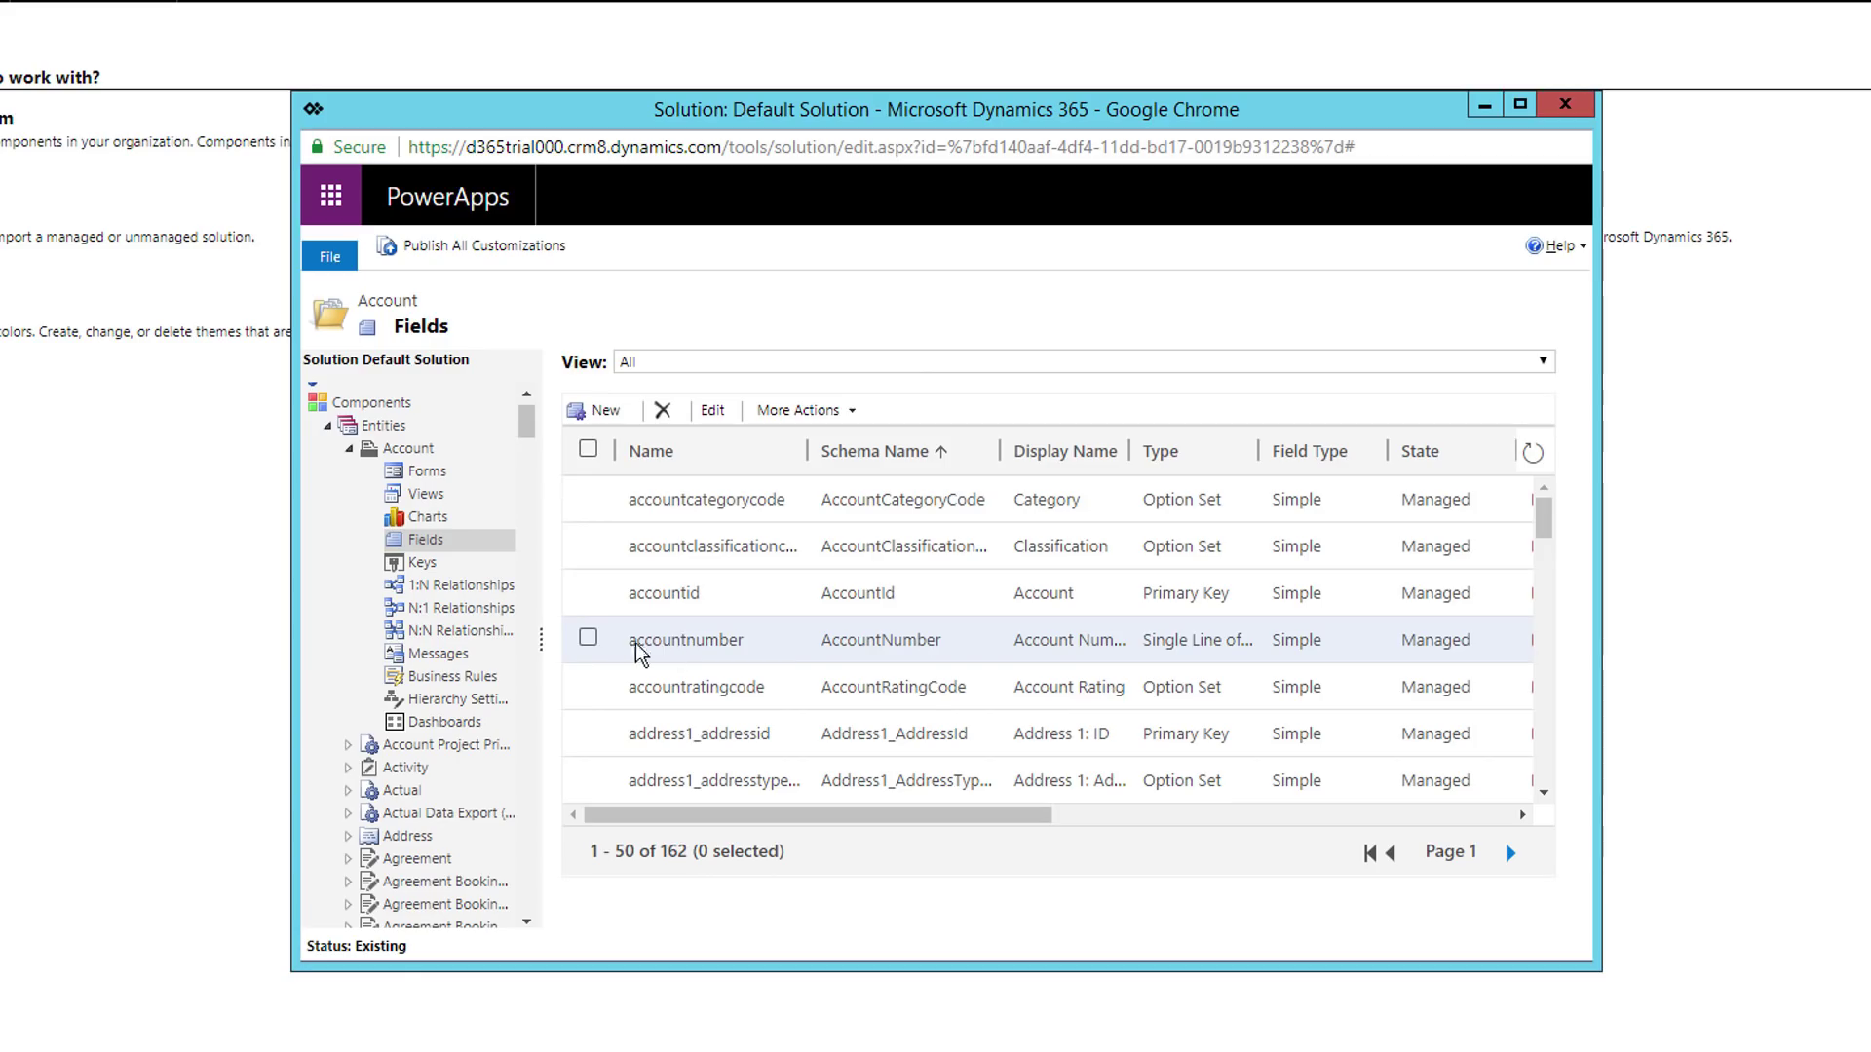
Step: Disable auditing on accountnumber, accountratingcode, address1_addressid and address1_addresstype together
{"action": "left_click", "coordinate": [588, 639]}
{"action": "left_click", "coordinate": [588, 686]}
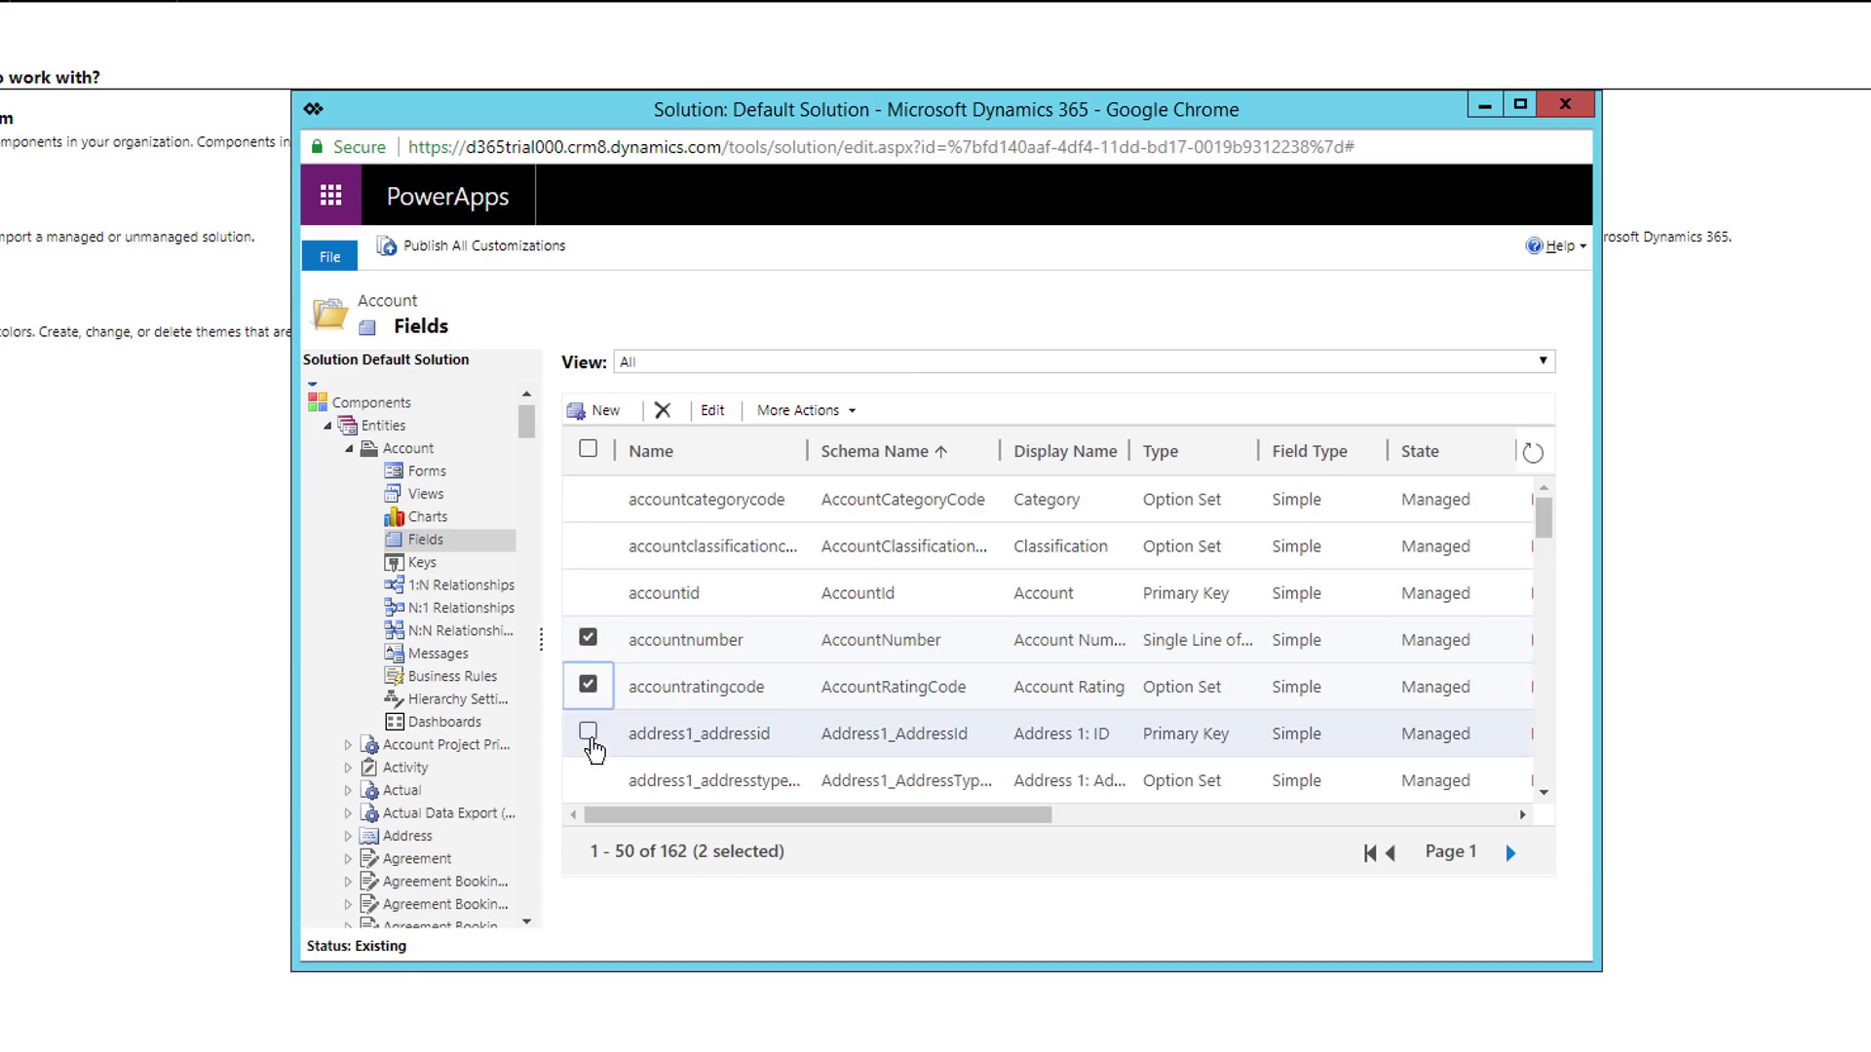
{"action": "left_click", "coordinate": [587, 732]}
{"action": "left_click", "coordinate": [588, 779]}
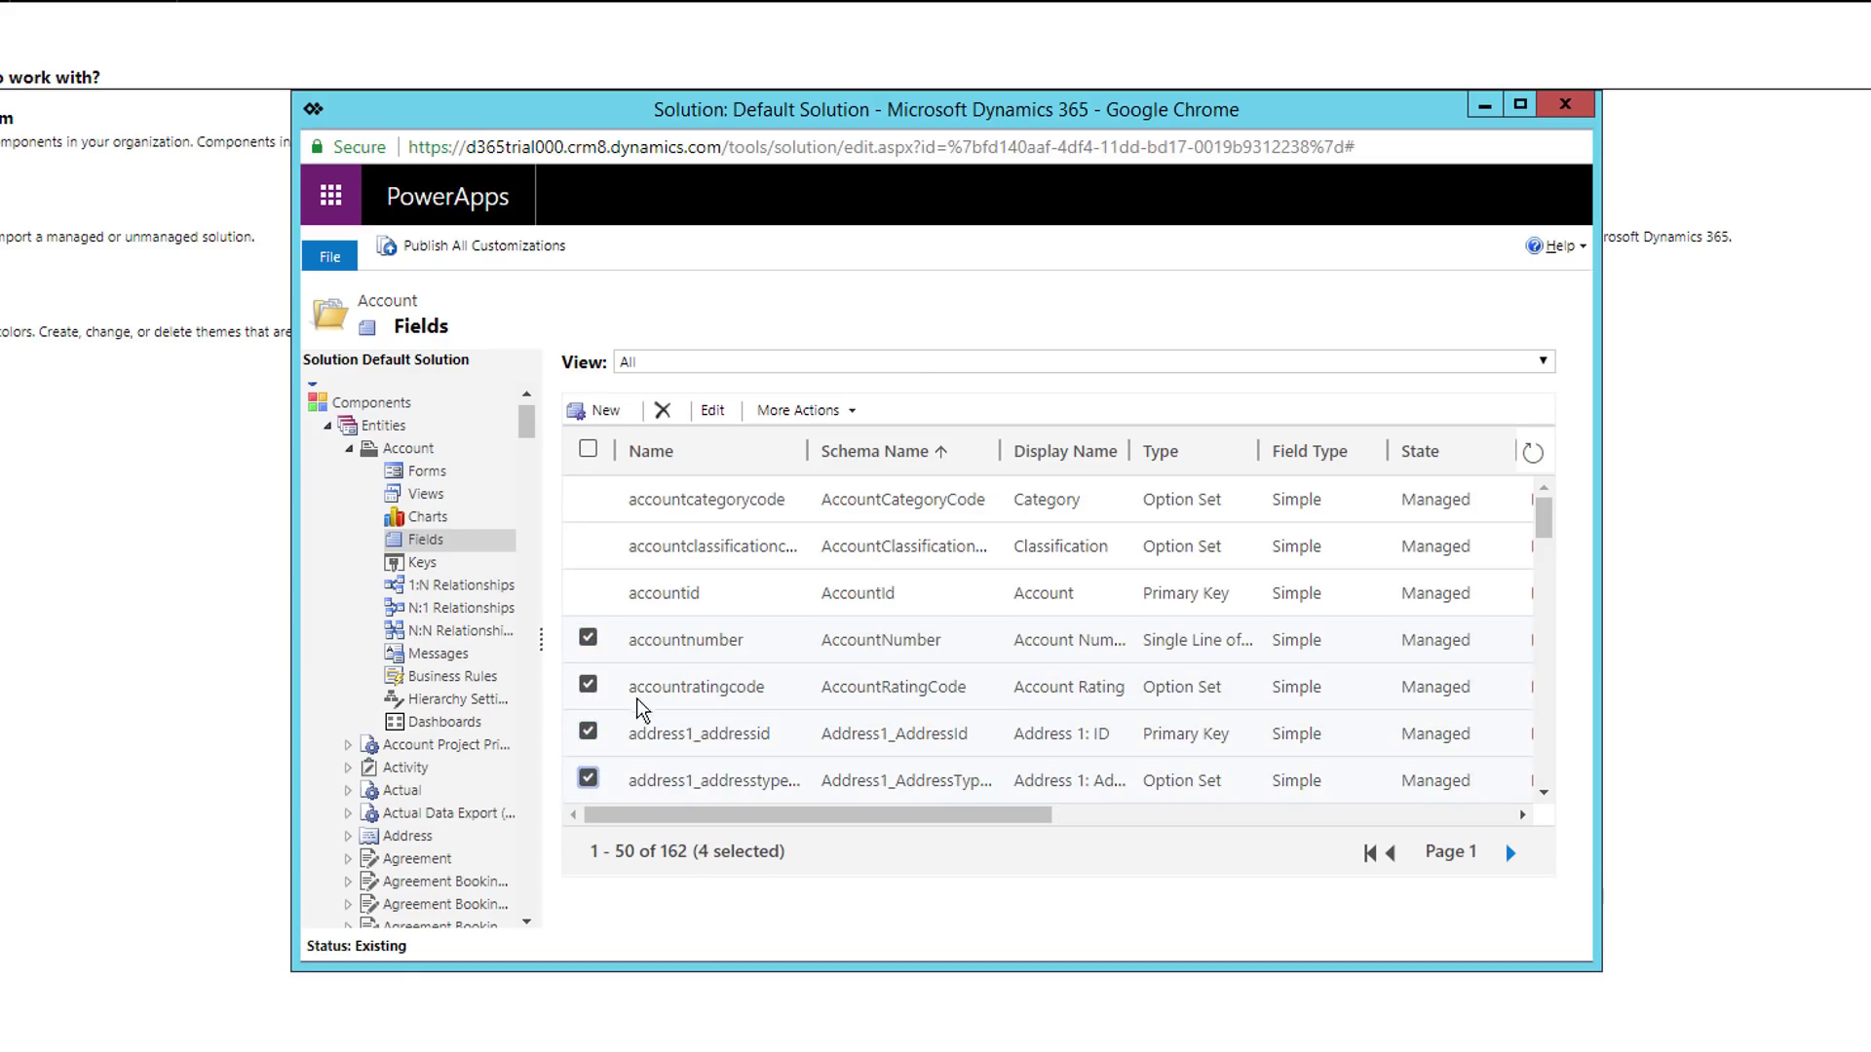
{"action": "left_click", "coordinate": [711, 412]}
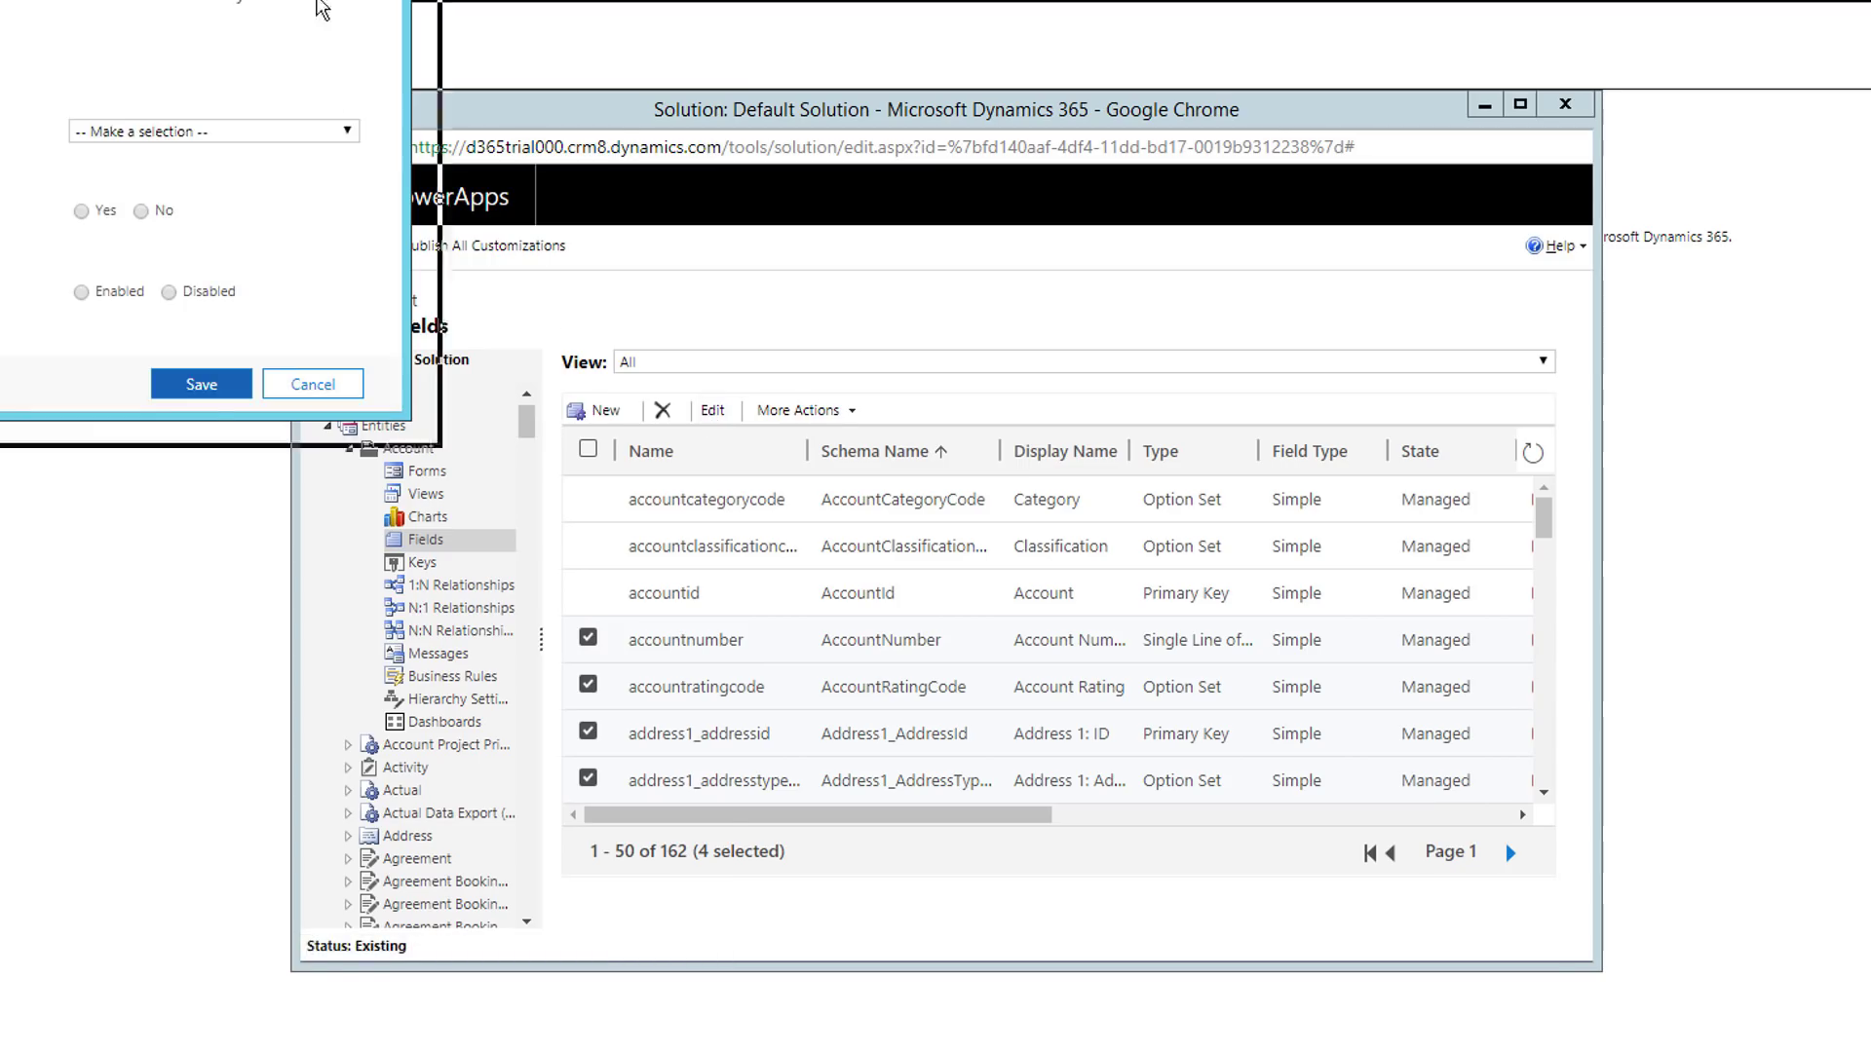
{"action": "left_click_drag", "start_coordinate": [1226, 333], "coordinate": [1218, 329]}
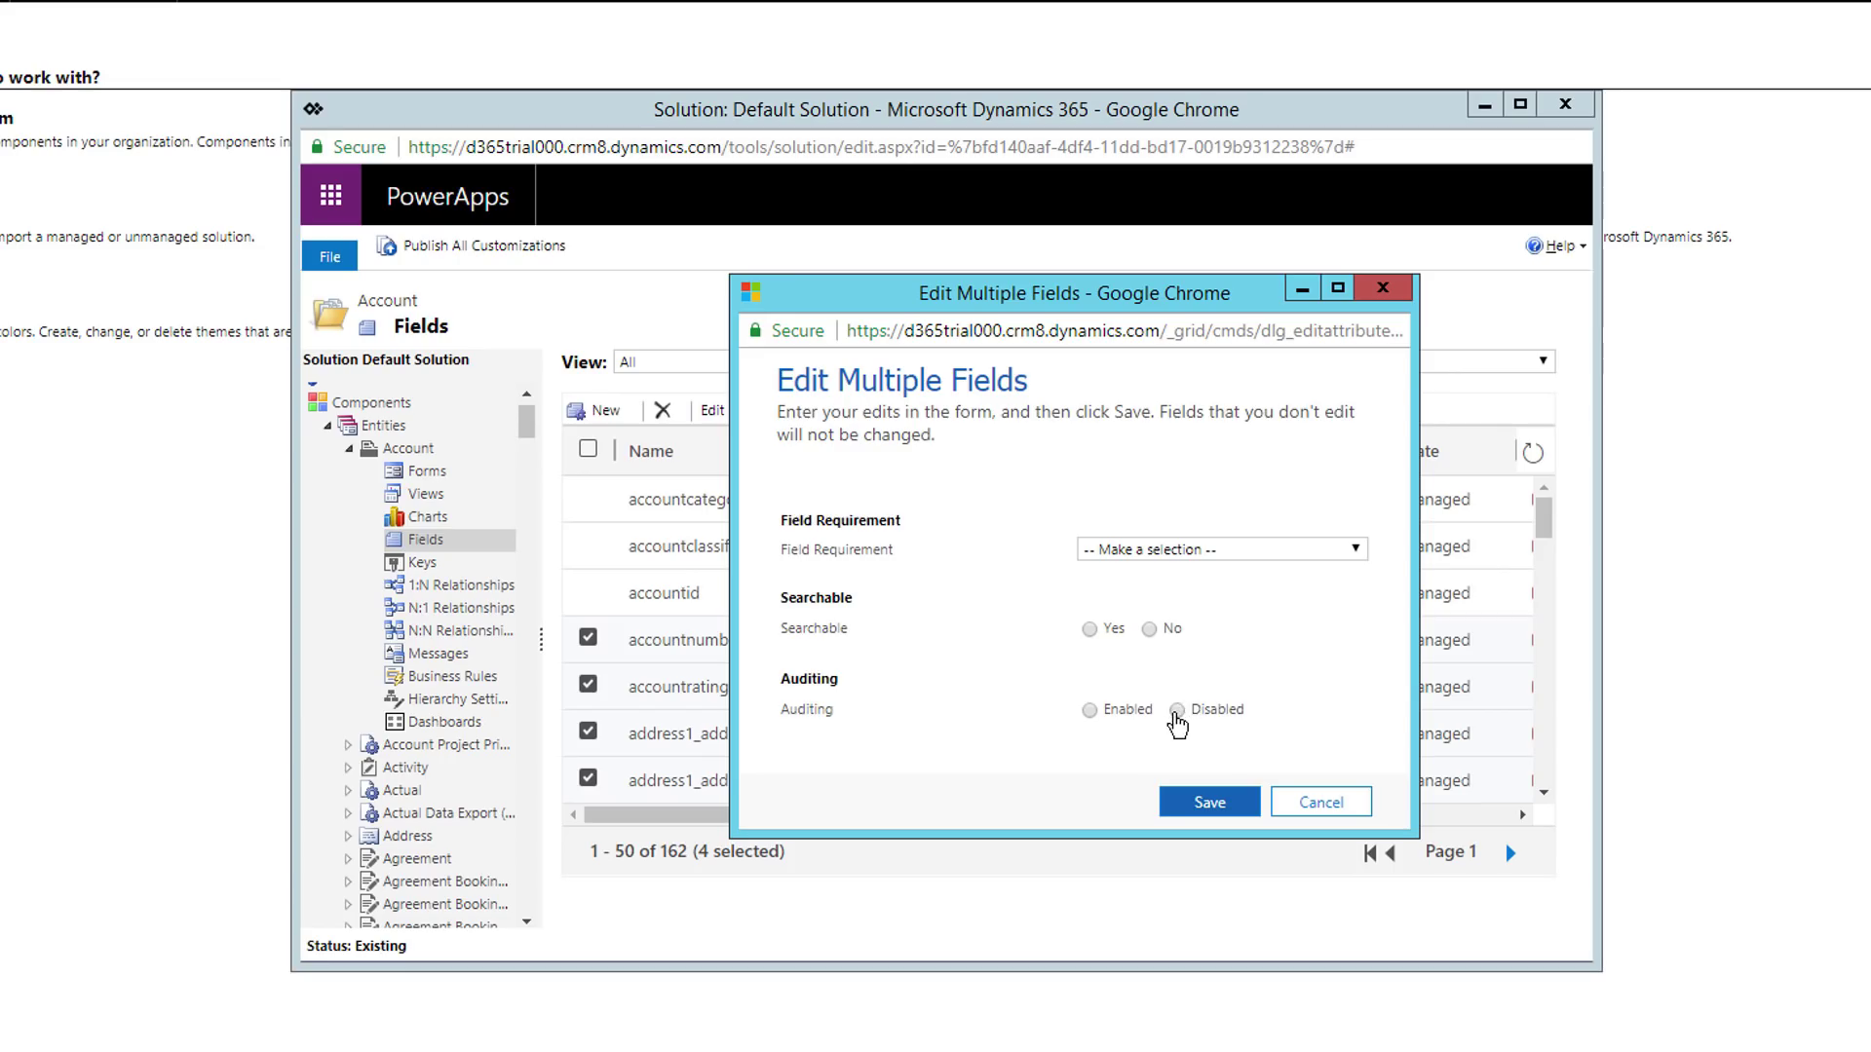
{"action": "left_click", "coordinate": [1209, 804]}
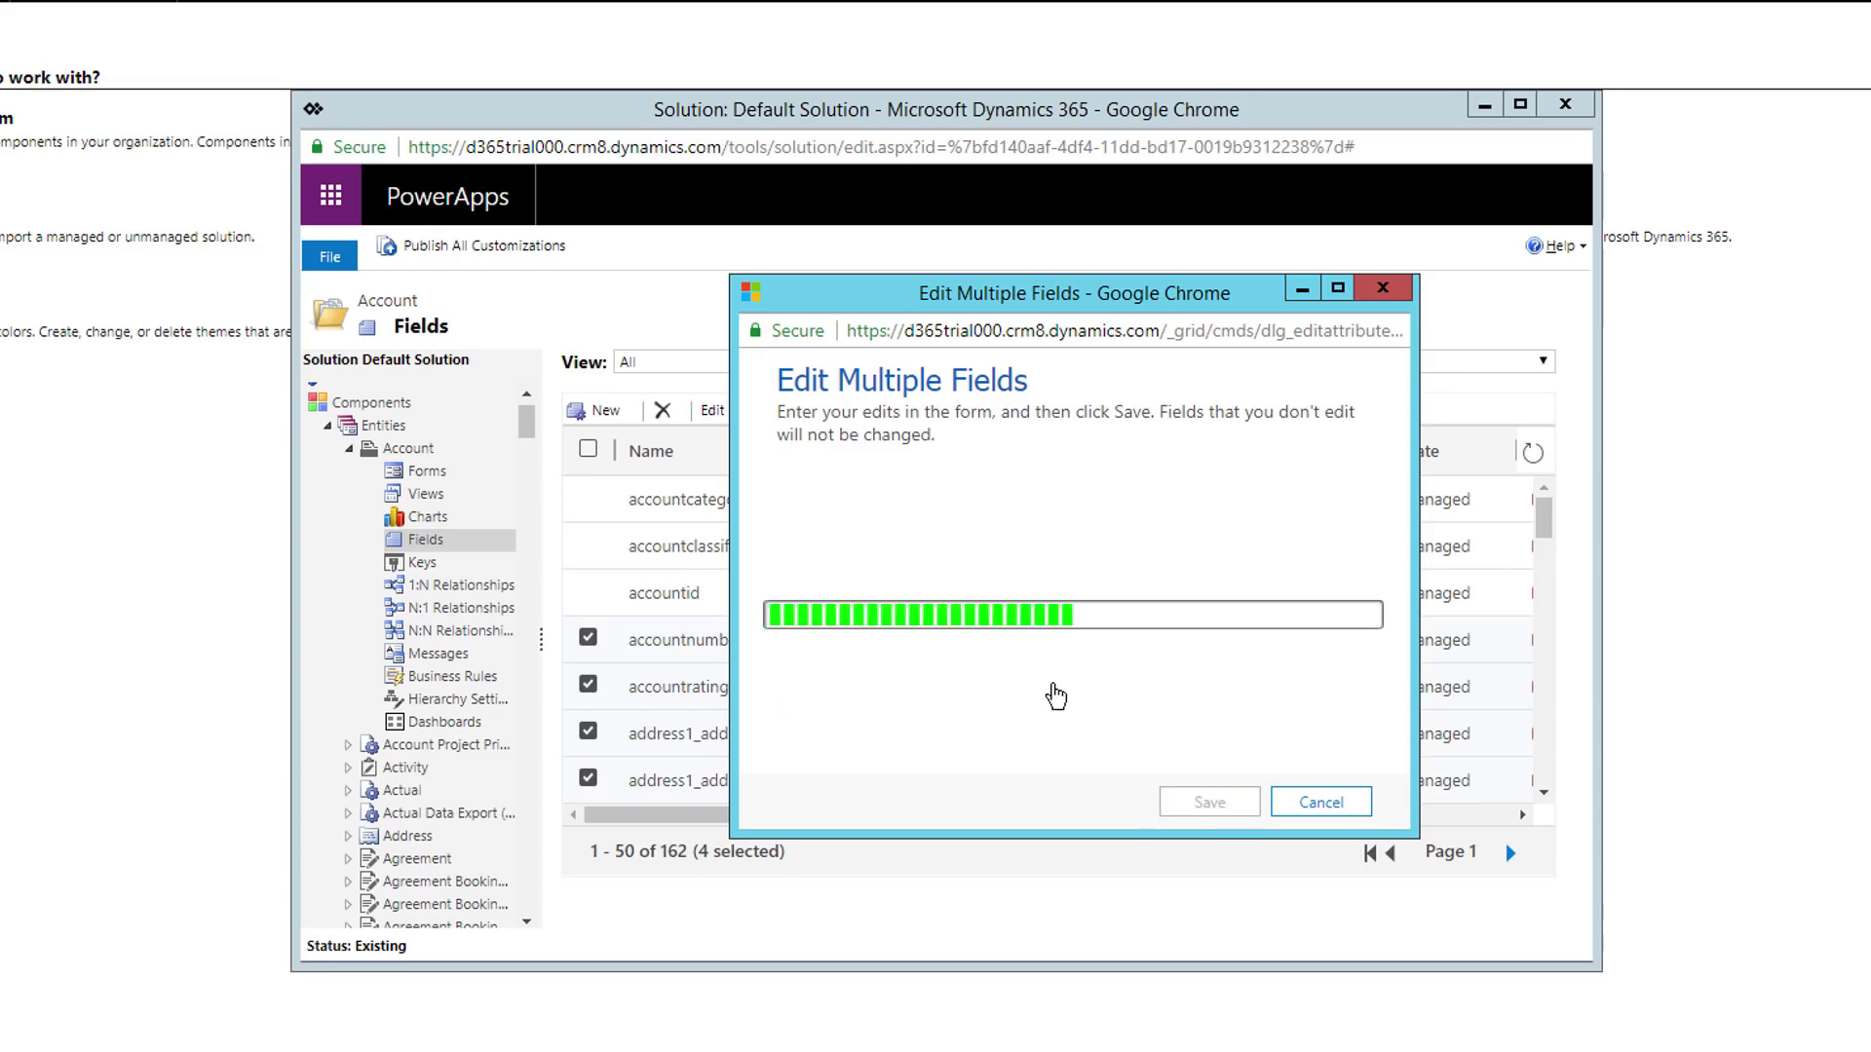
Step: Clear the field selections, publish all customizations, and close the solution window
{"action": "left_click", "coordinate": [589, 449]}
{"action": "left_click", "coordinate": [588, 449]}
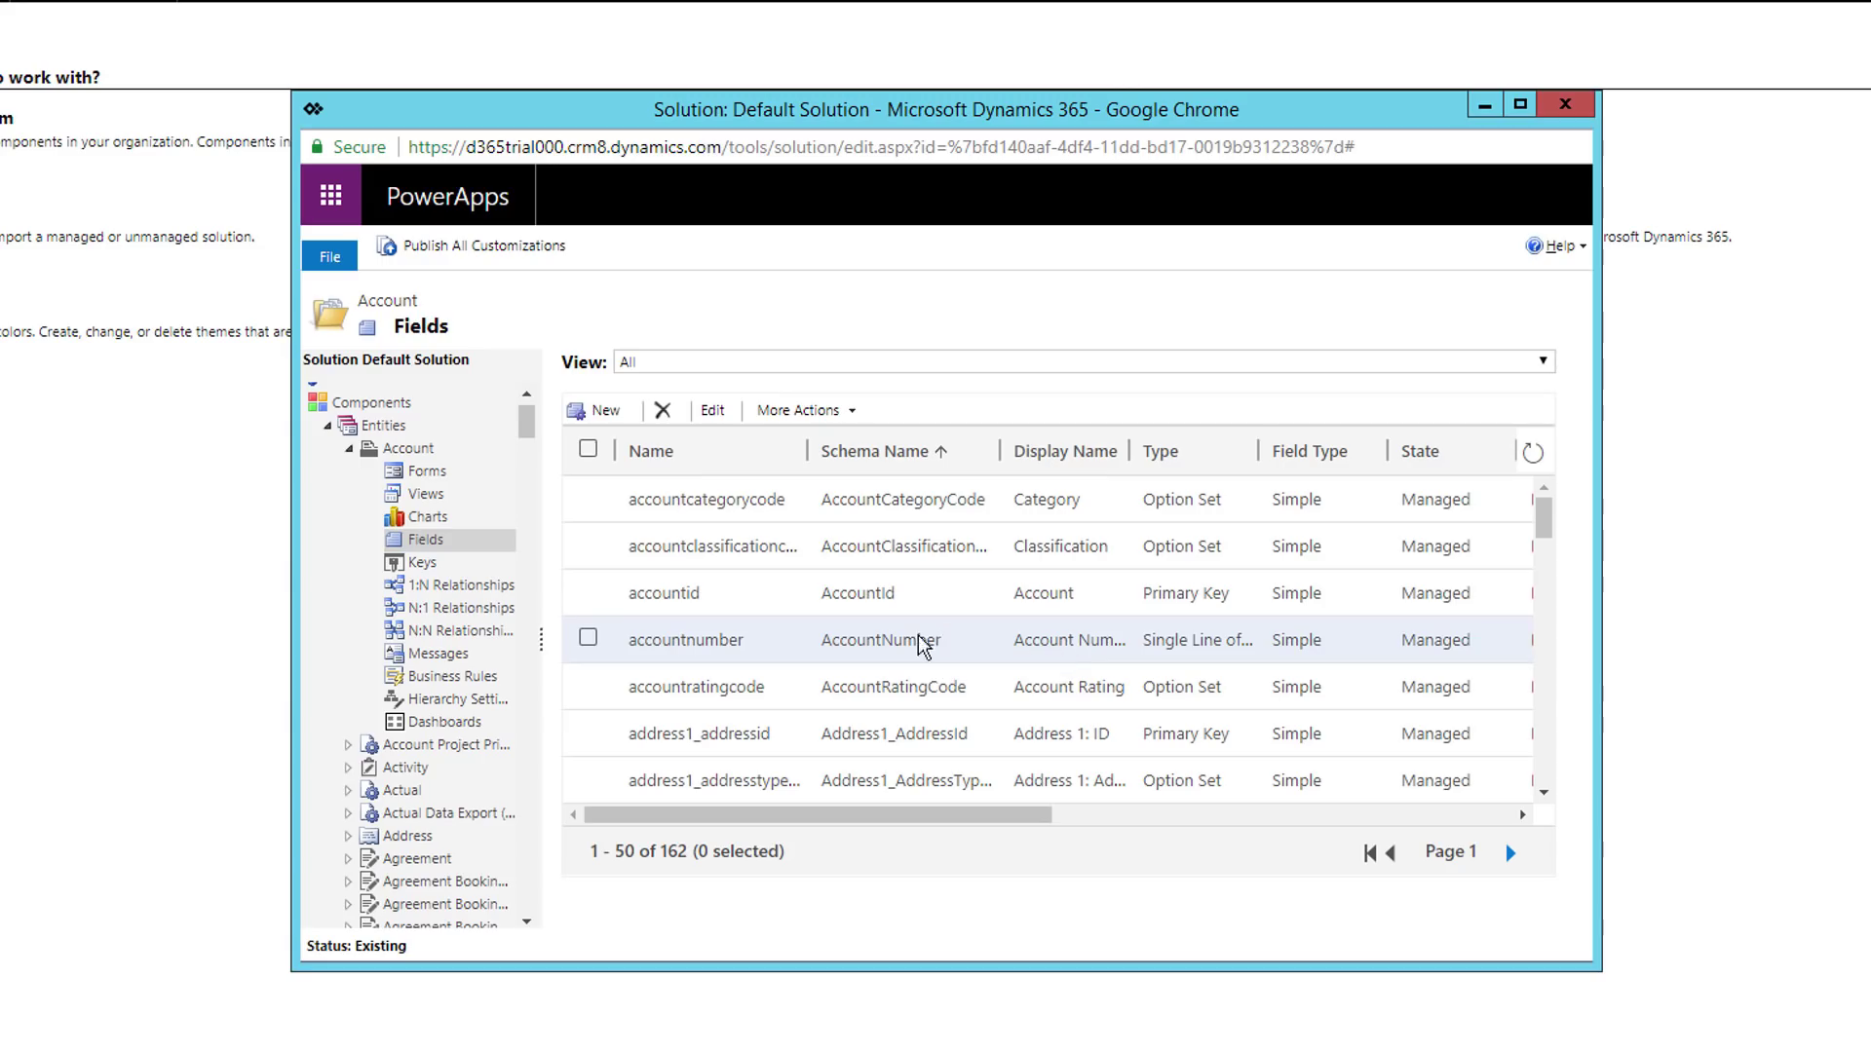
{"action": "left_click", "coordinate": [589, 450]}
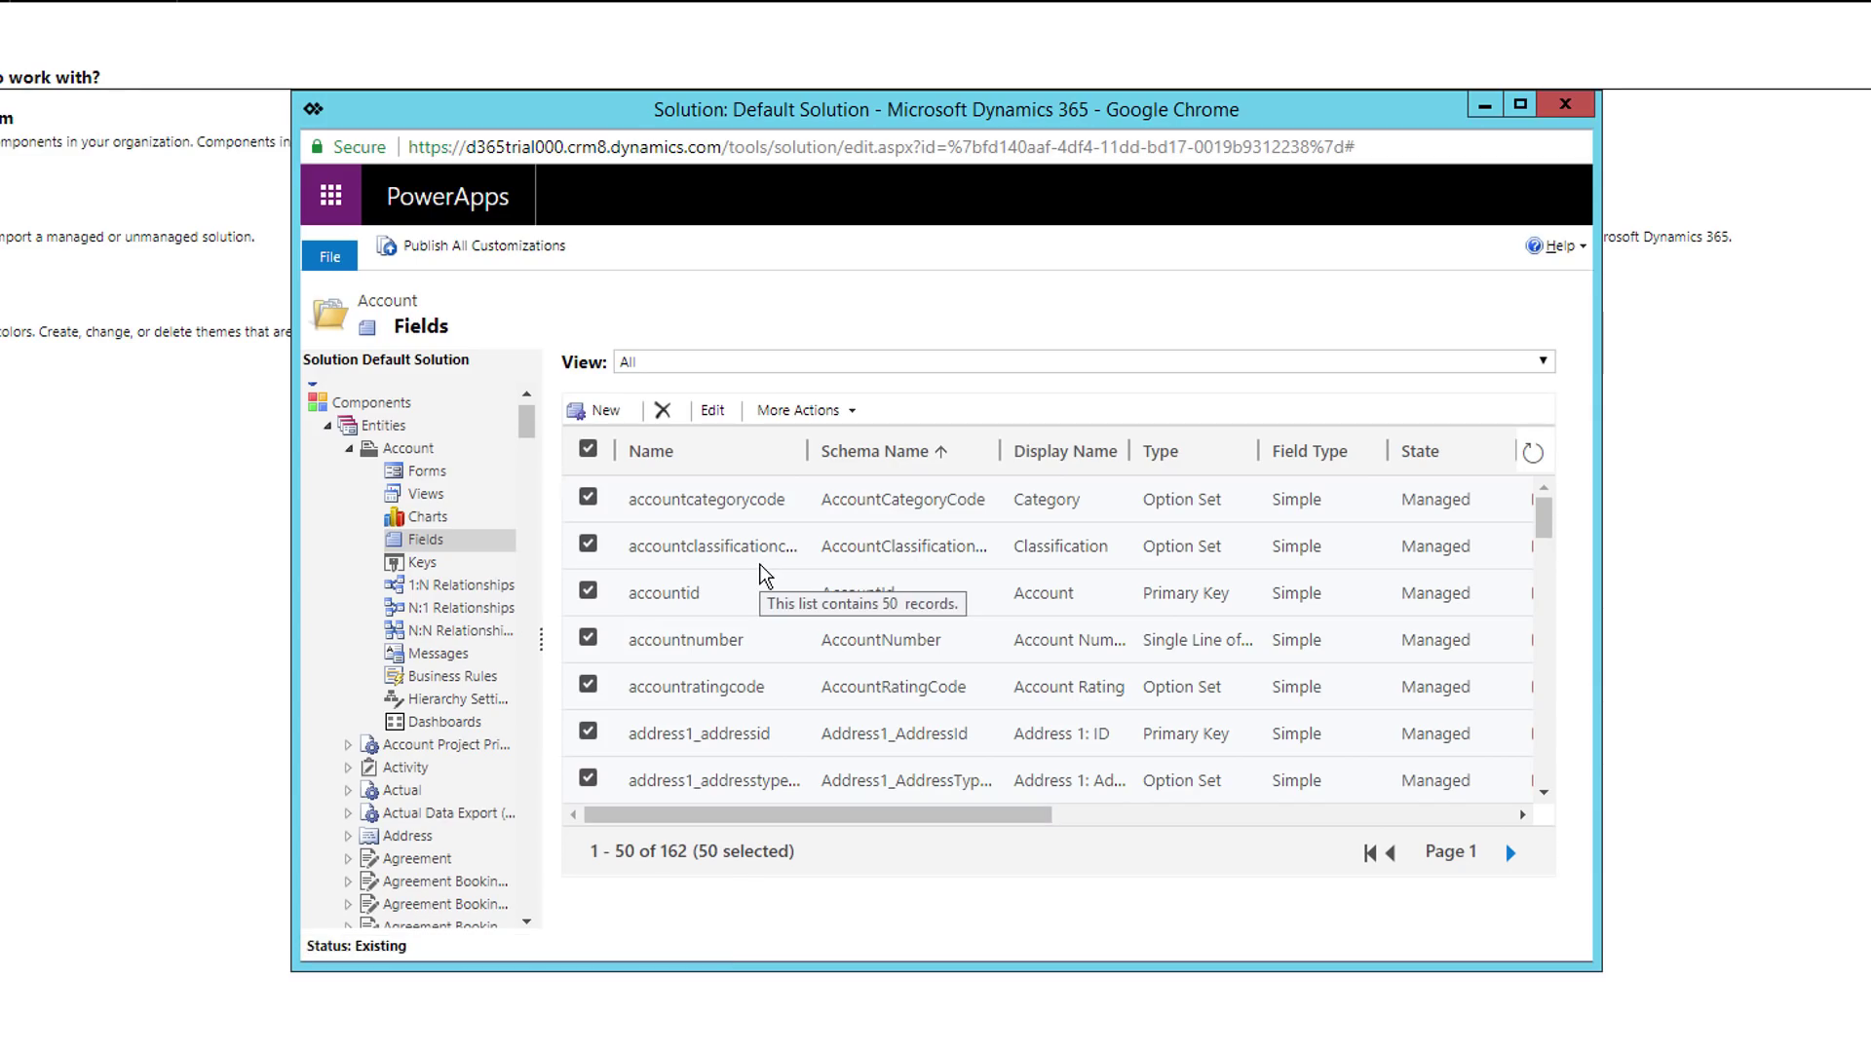
{"action": "left_click", "coordinate": [587, 448]}
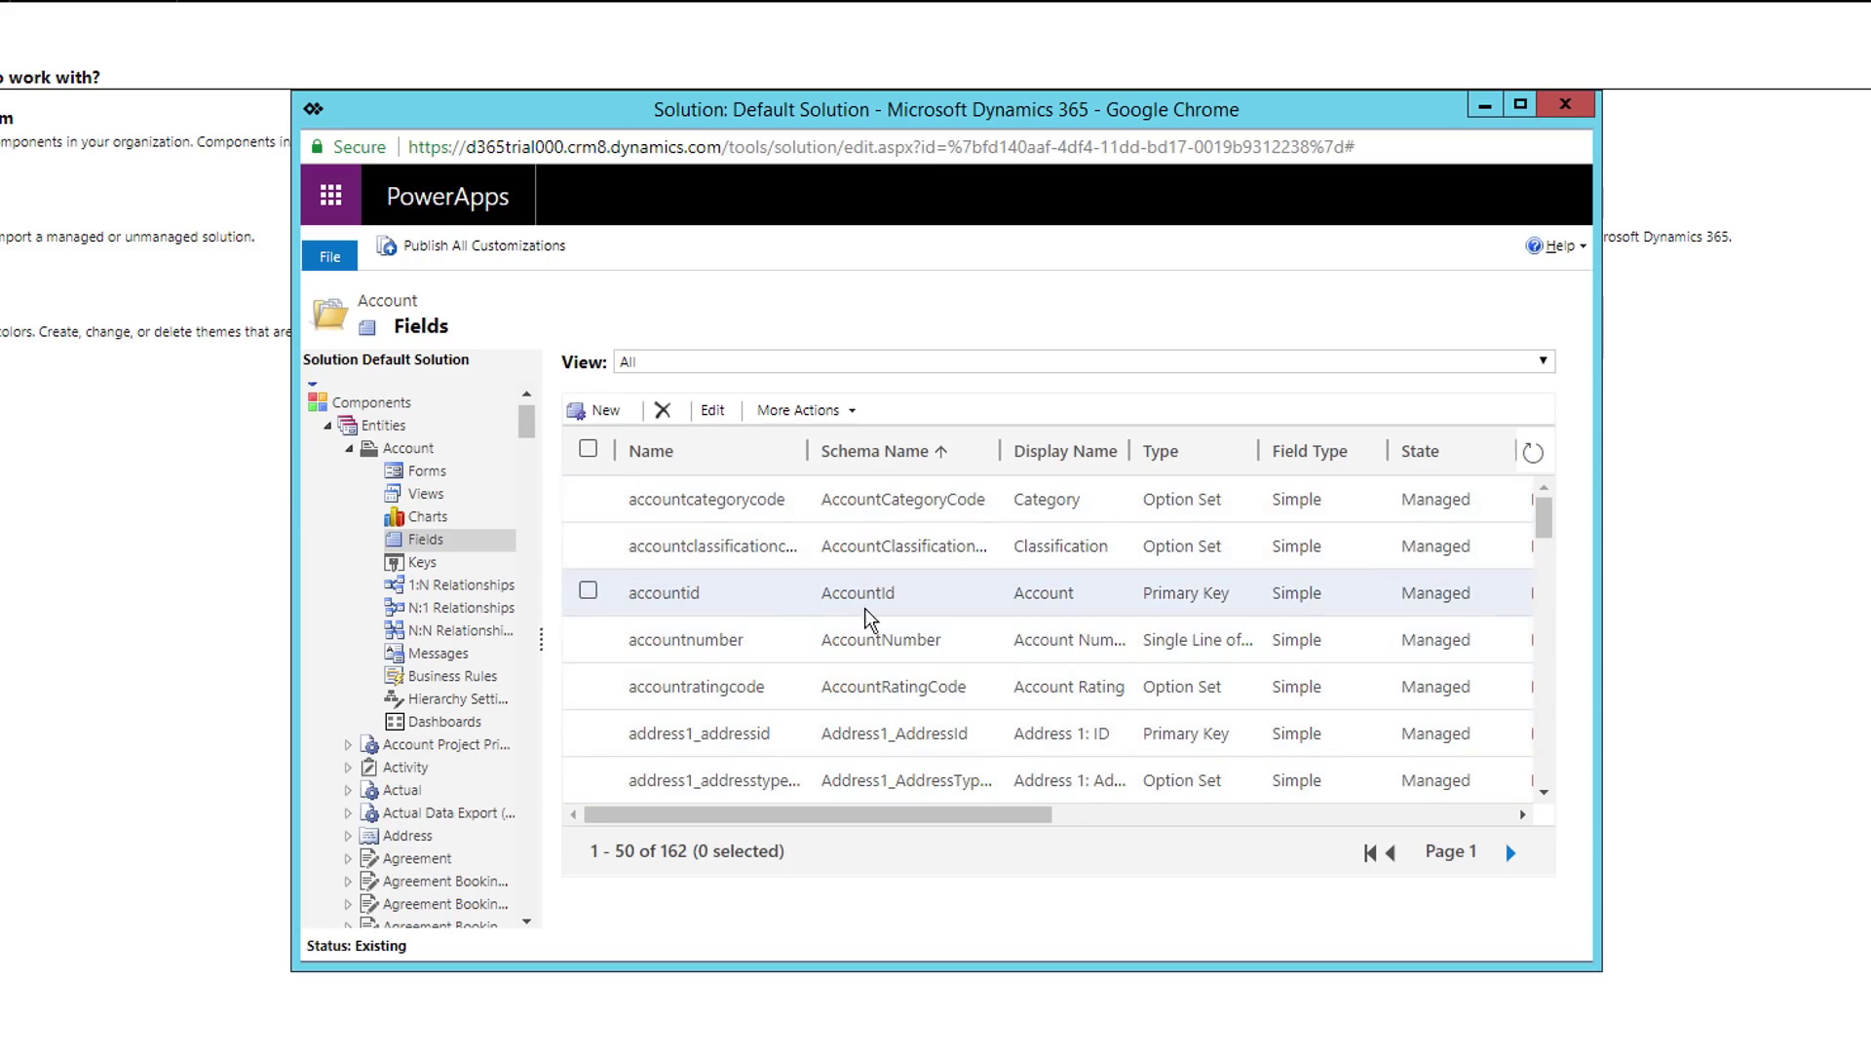
{"action": "scroll", "coordinate": [919, 718], "scroll_direction": "down", "scroll_amount": 3}
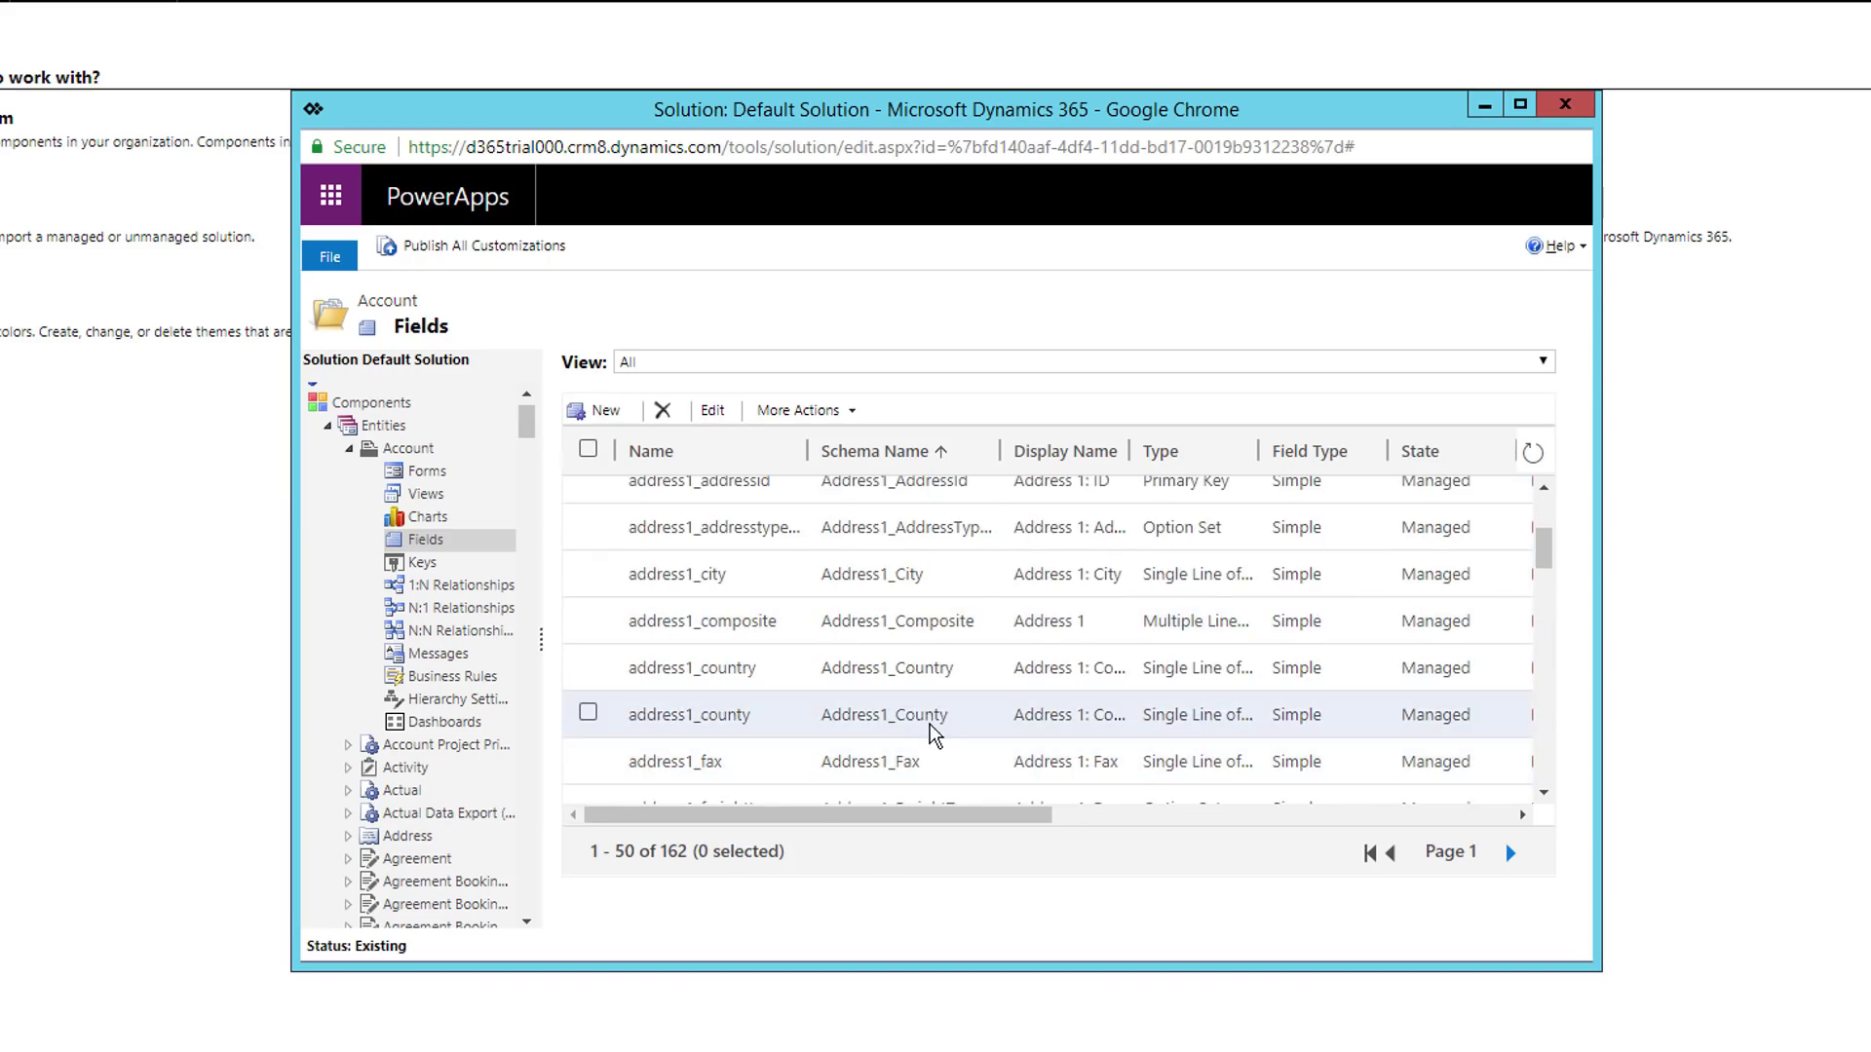
{"action": "scroll", "coordinate": [933, 735], "scroll_direction": "up", "scroll_amount": 3}
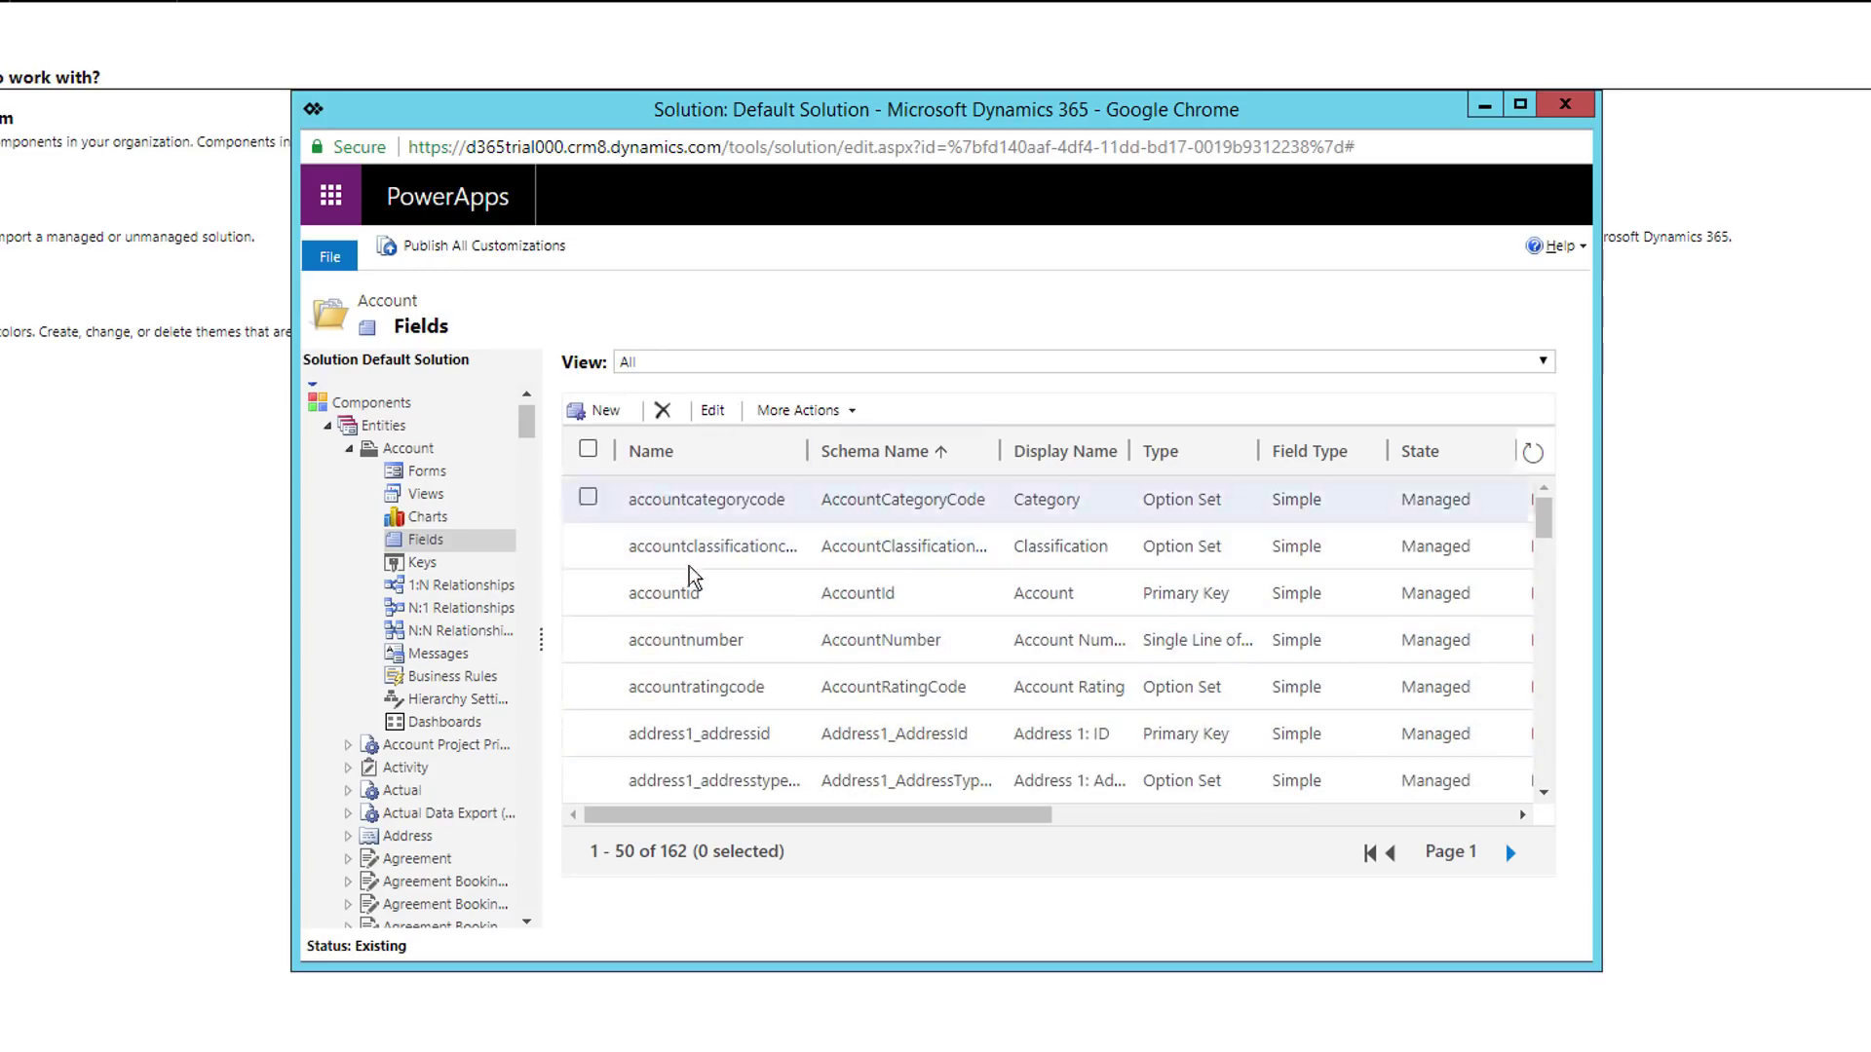
{"action": "left_click", "coordinate": [506, 251]}
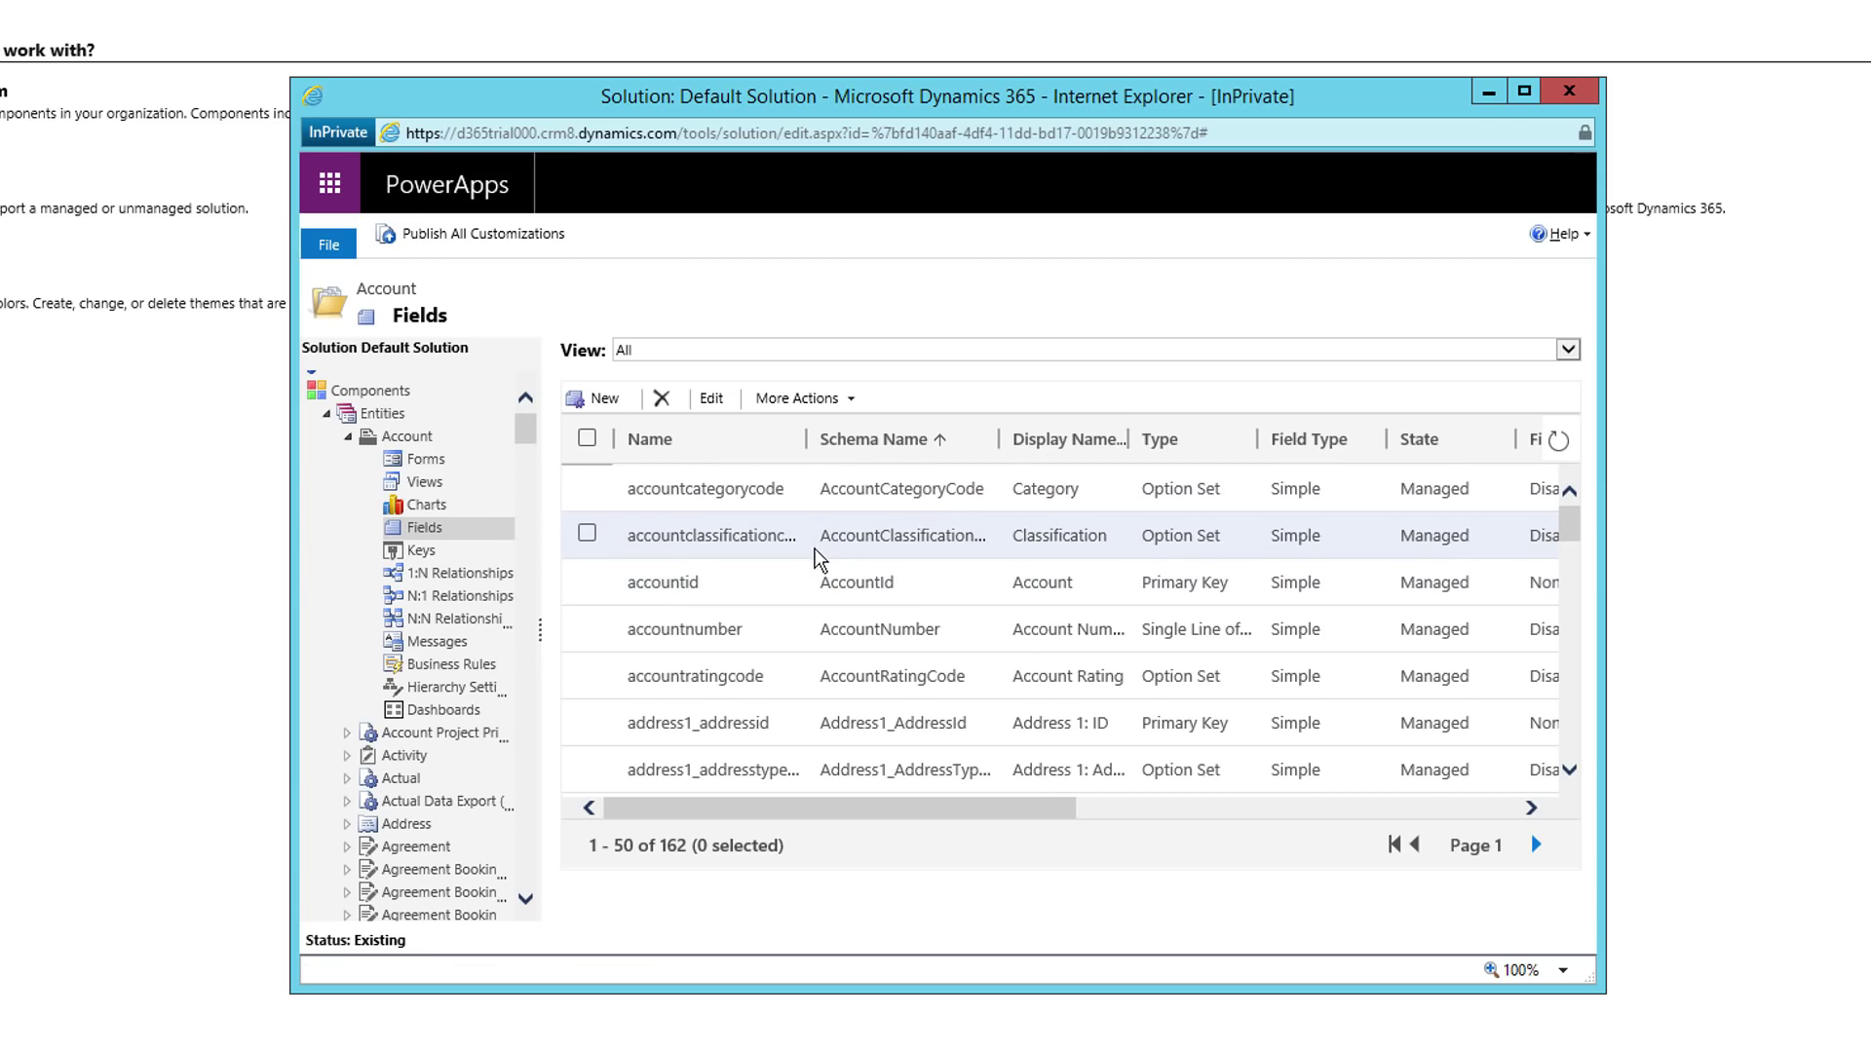
{"action": "left_click", "coordinate": [1569, 90]}
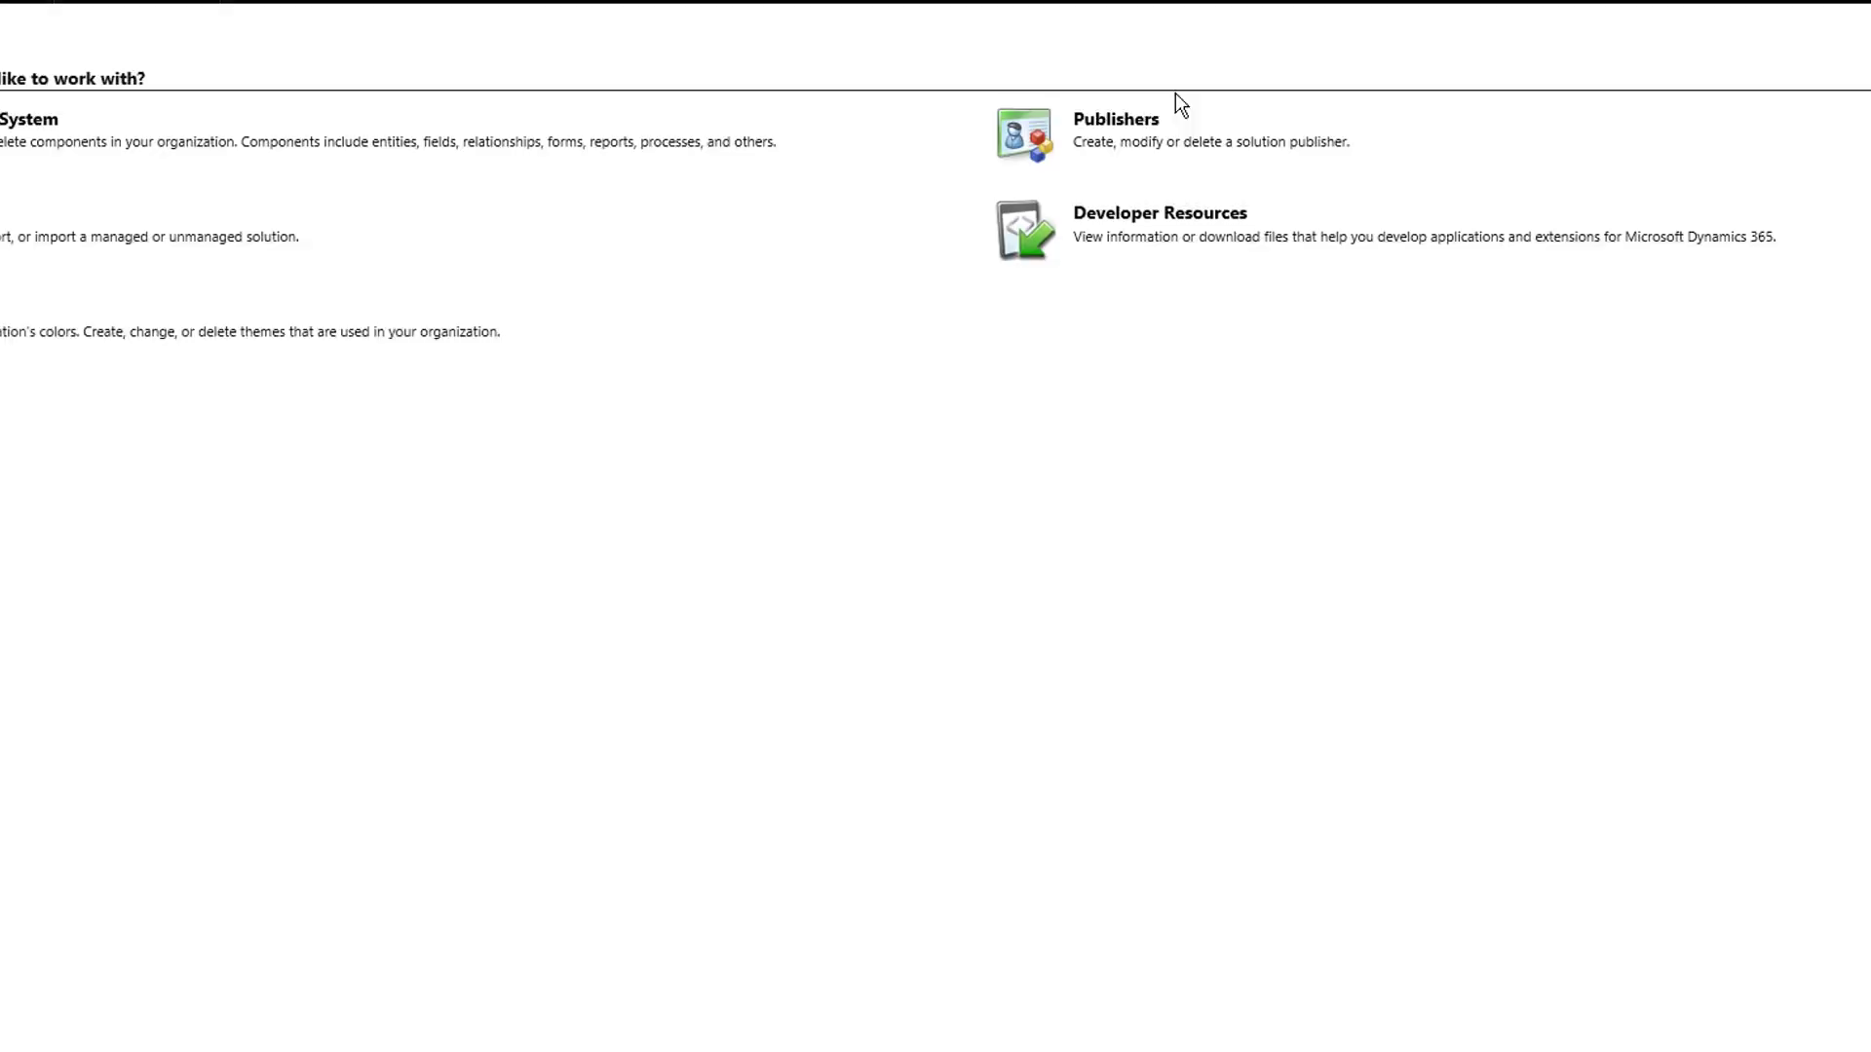
Step: Open the Alpine Ski House account from the Sales area's Accounts list
{"action": "left_click", "coordinate": [422, 102]}
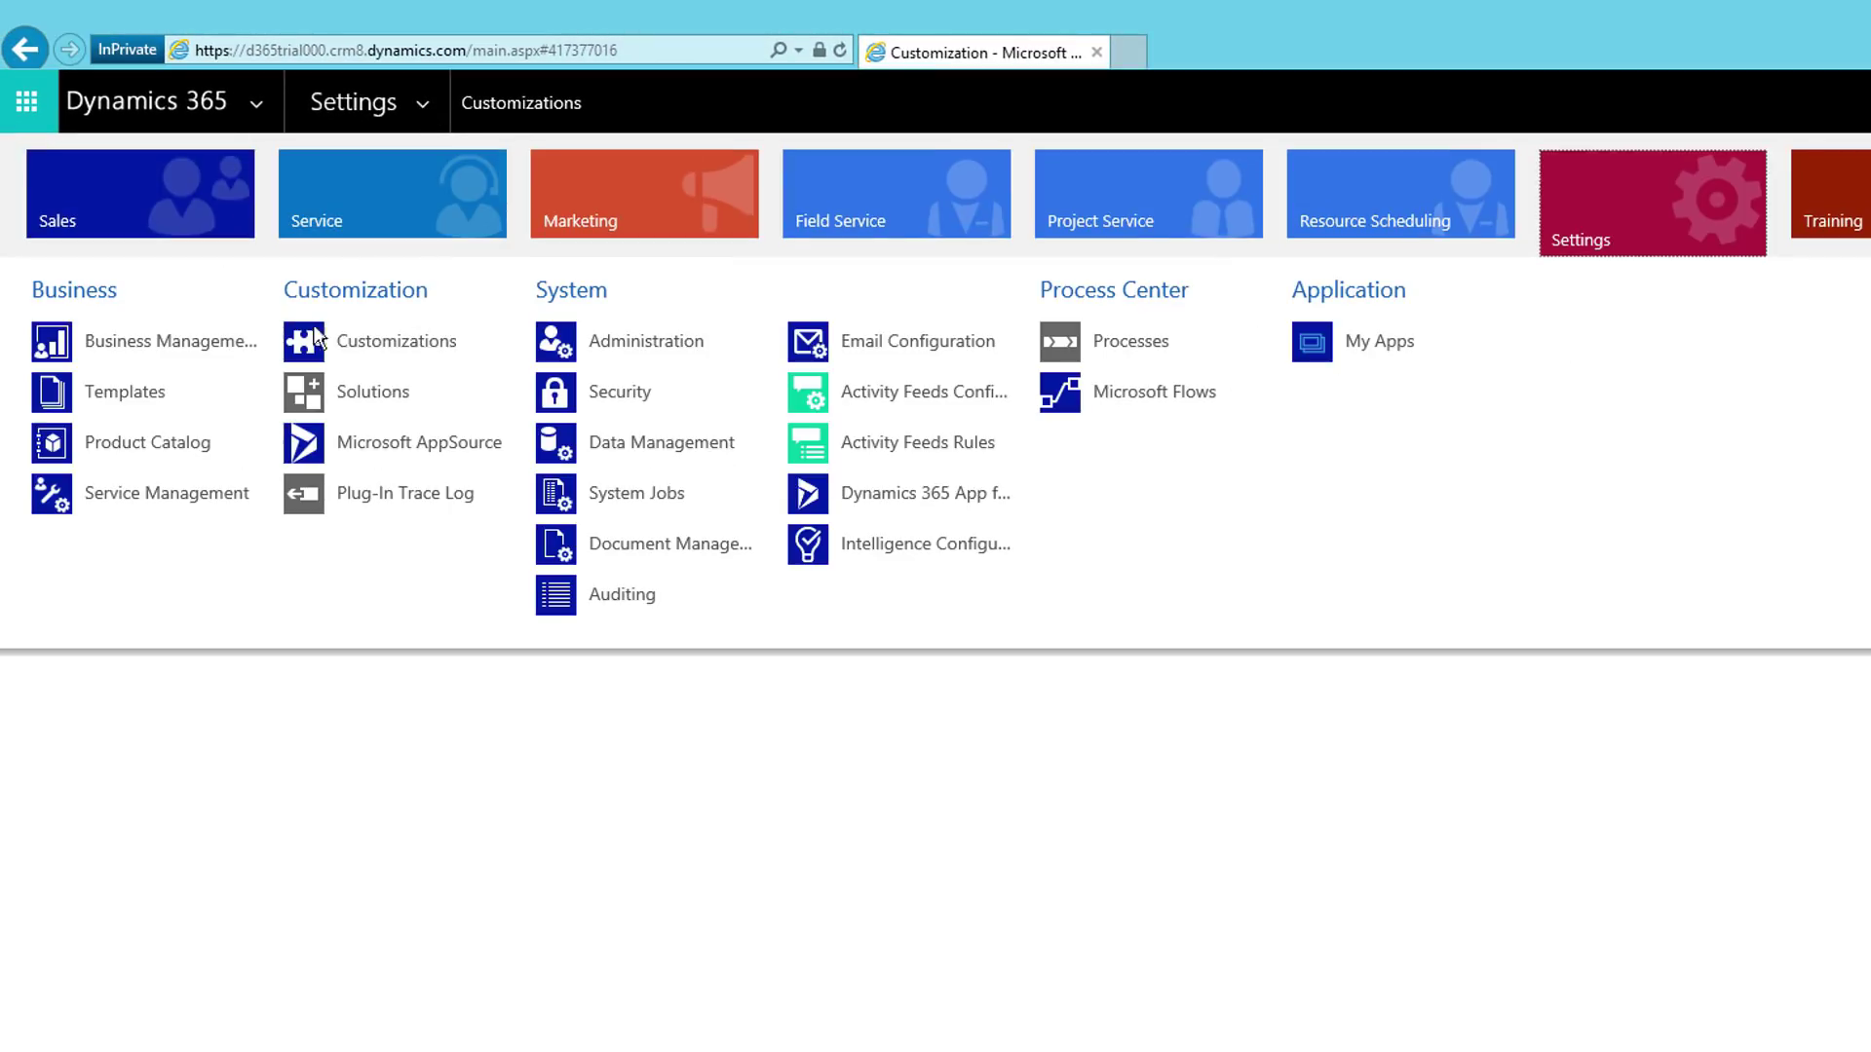
{"action": "left_click", "coordinate": [209, 177]}
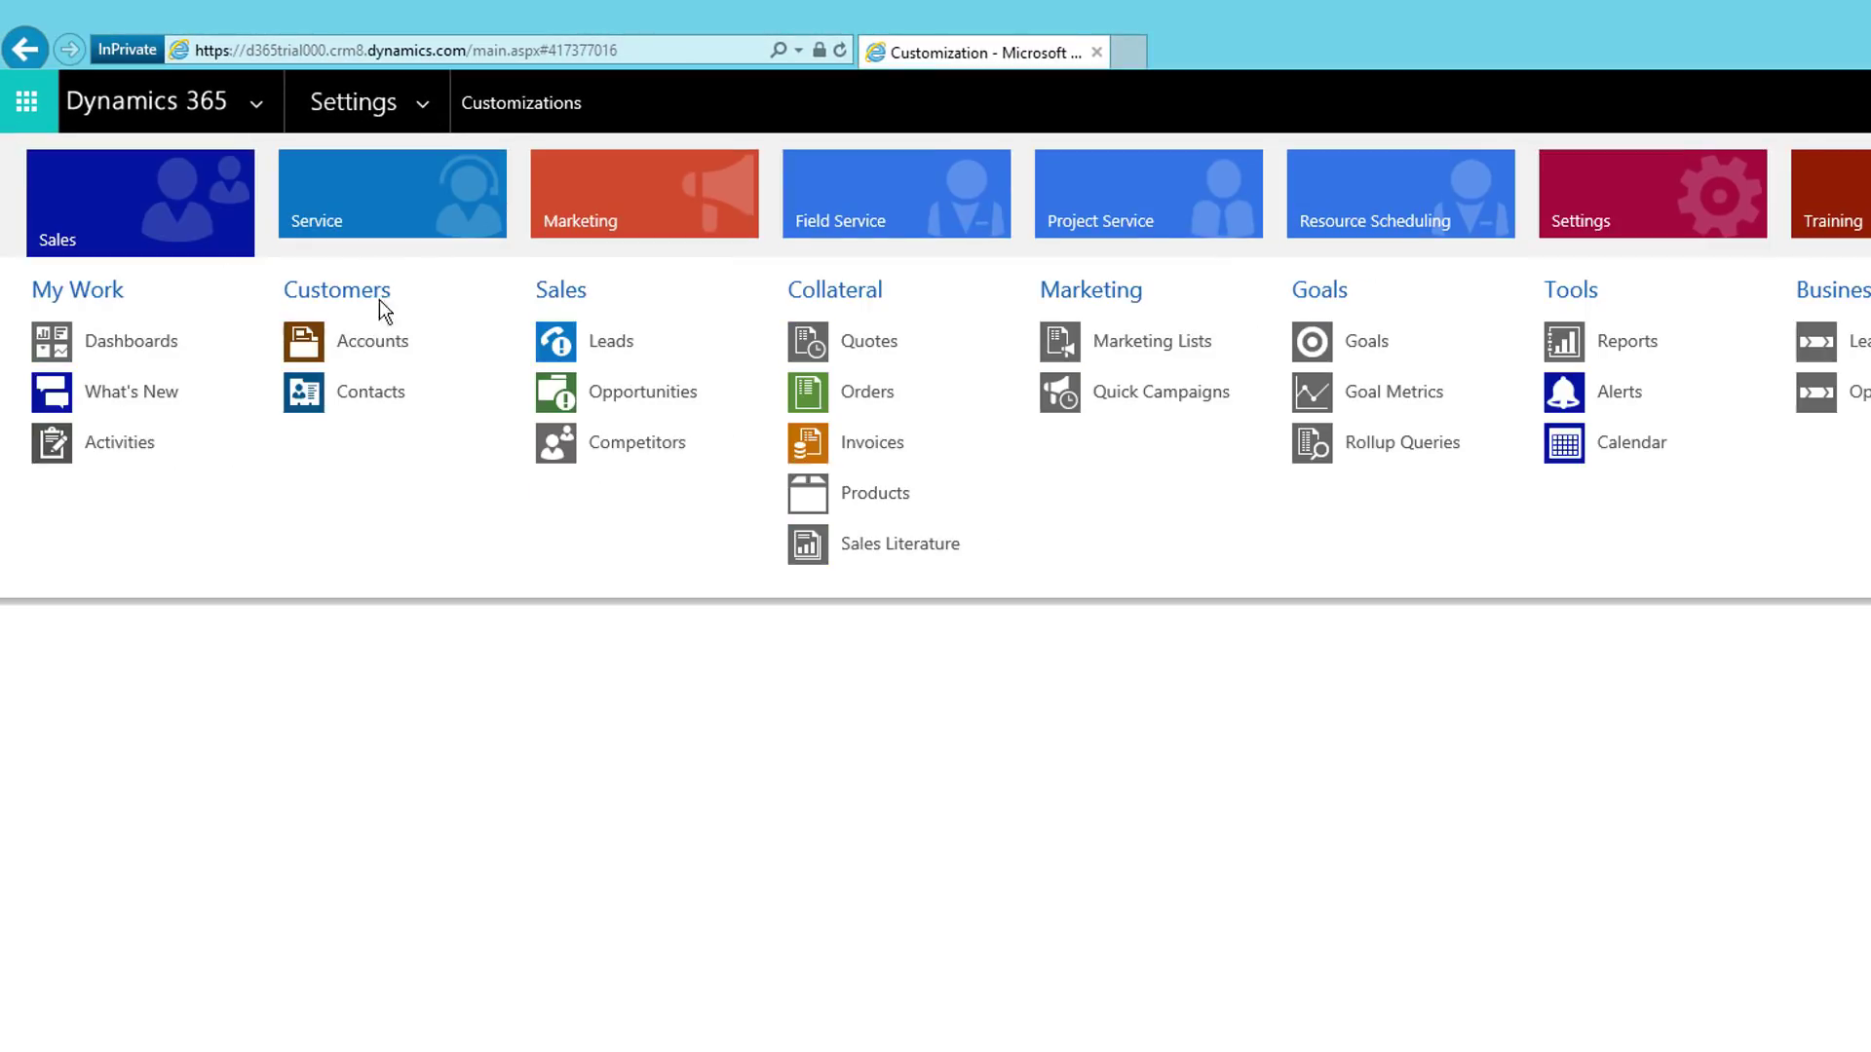
{"action": "left_click", "coordinate": [419, 340]}
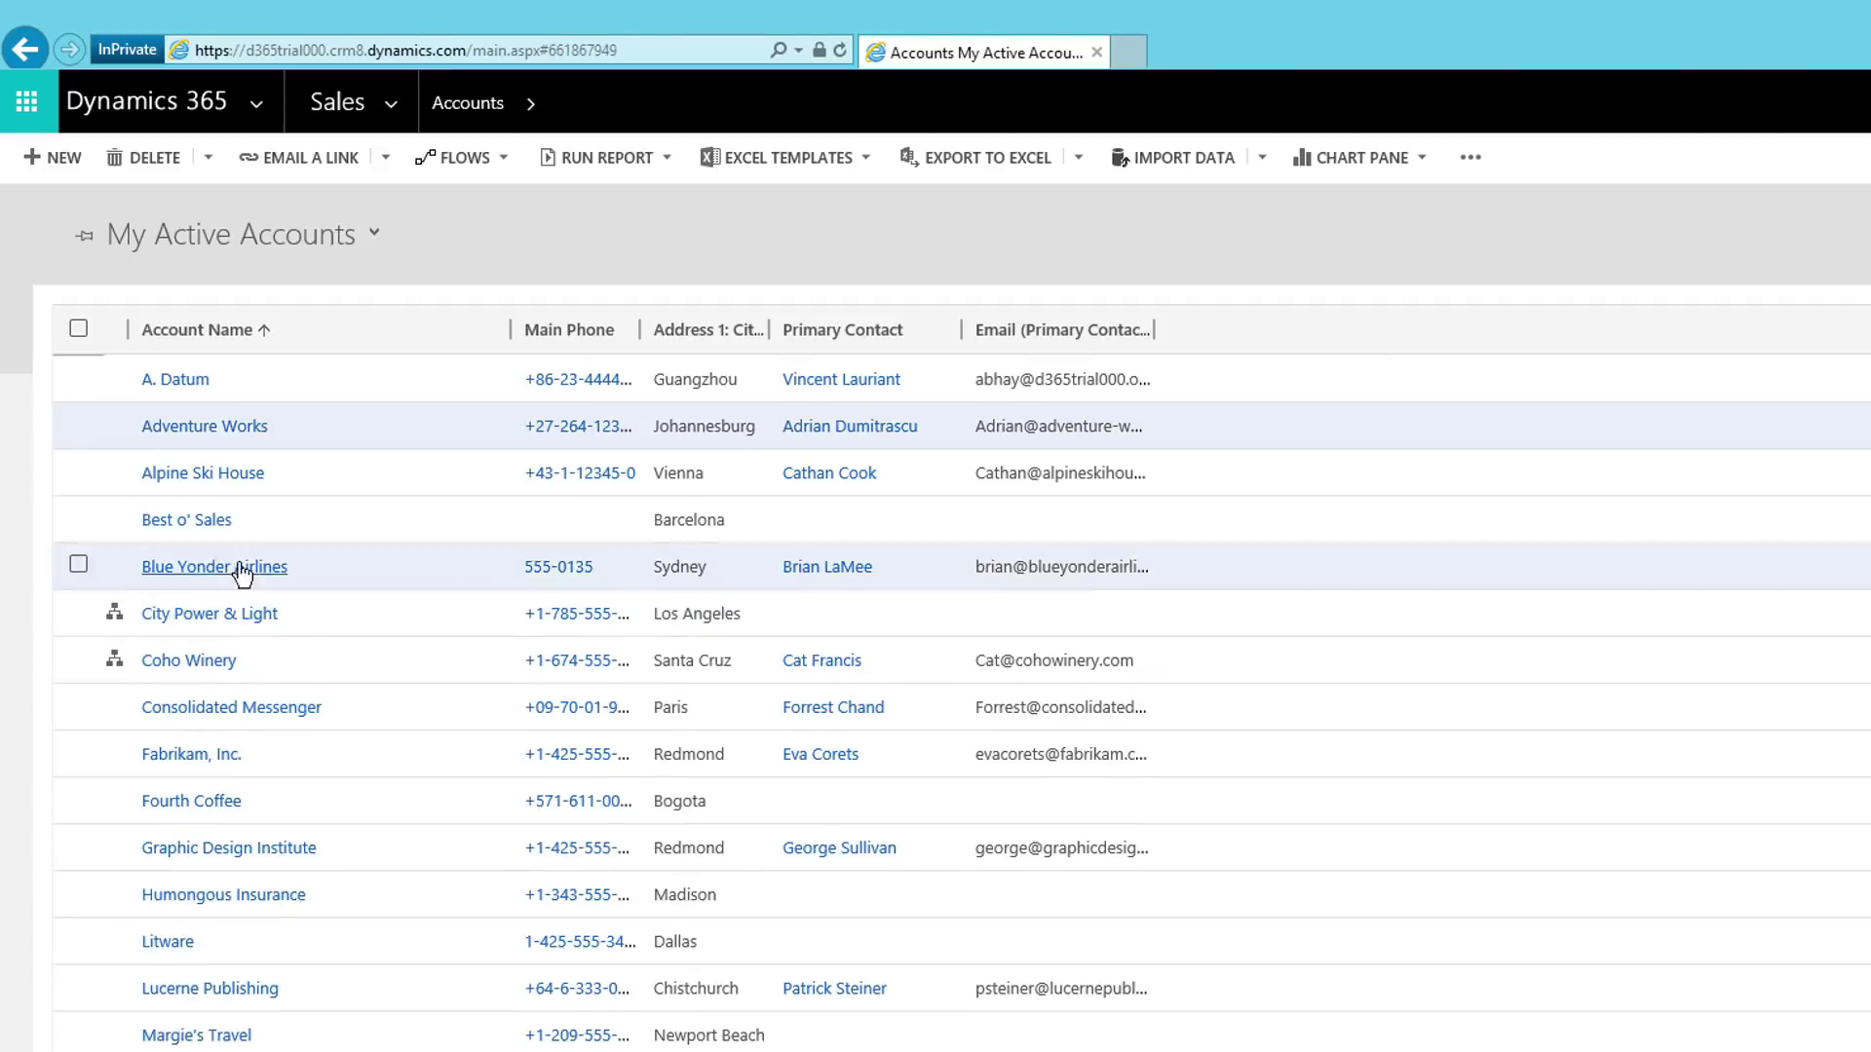
{"action": "left_click", "coordinate": [222, 477]}
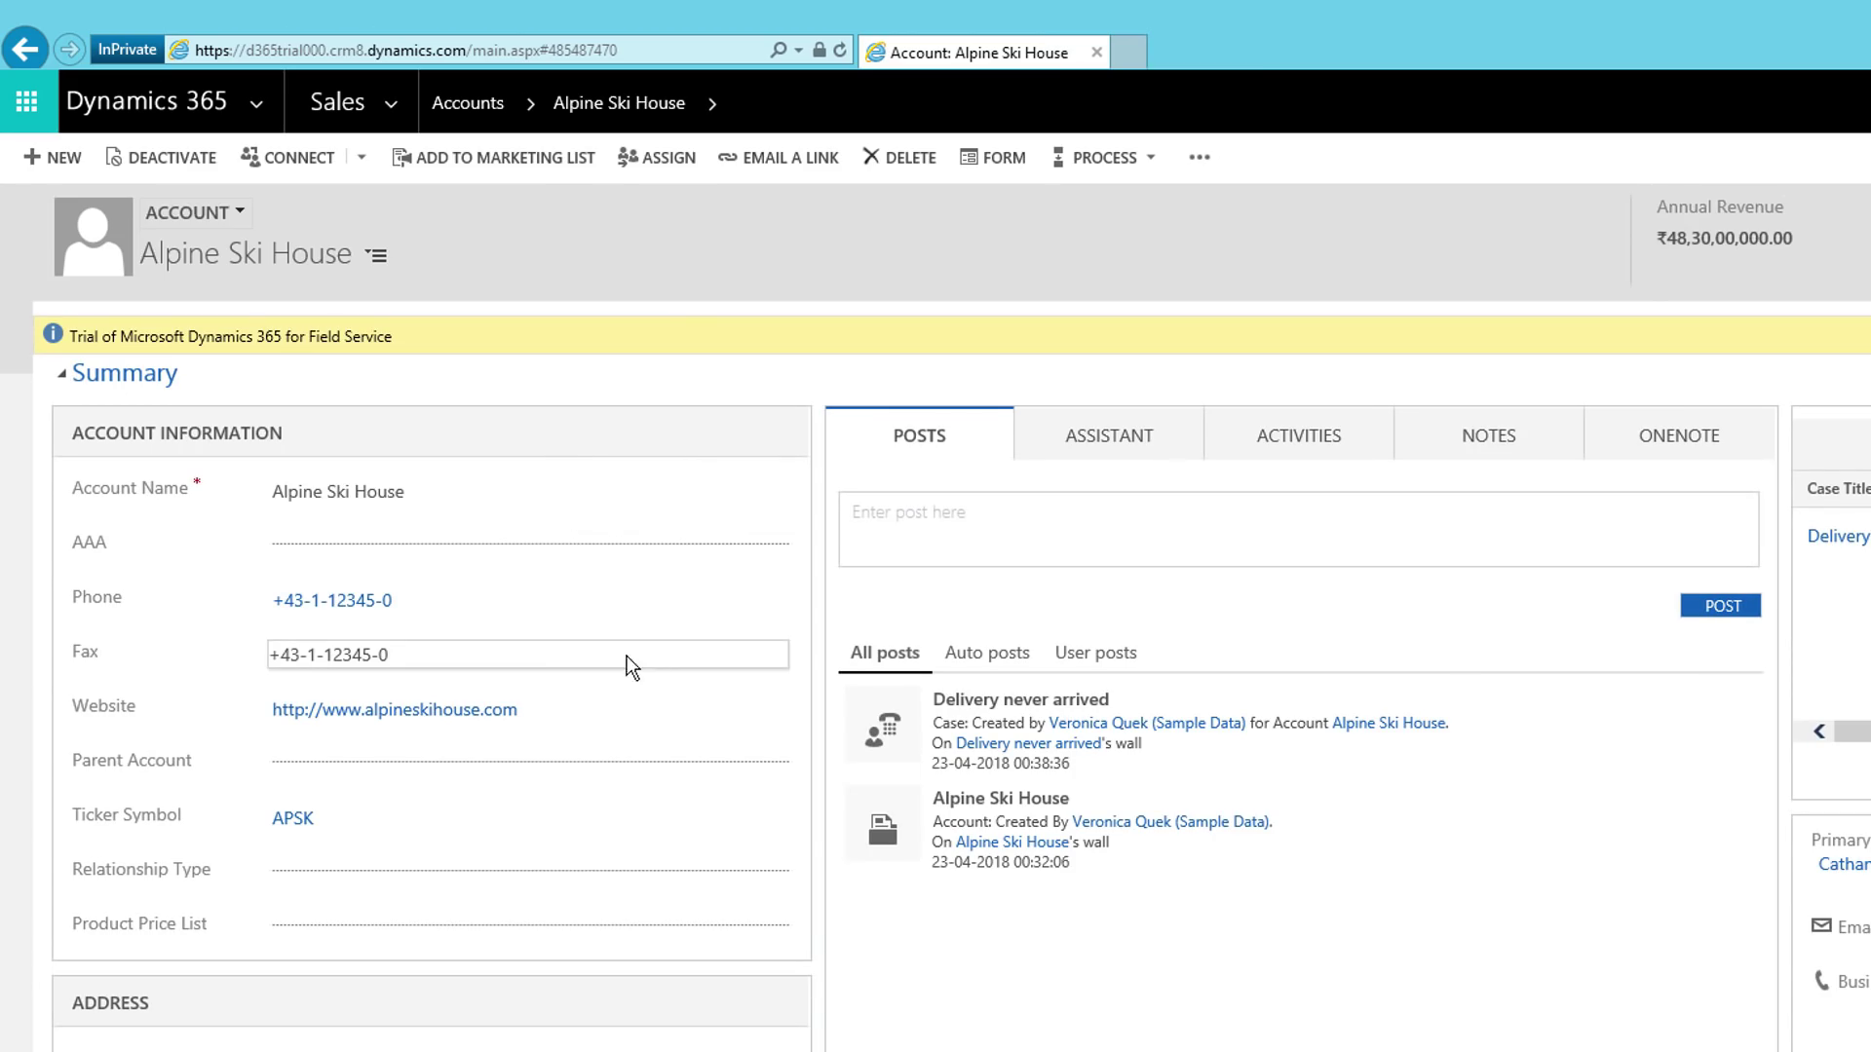
Step: Change the account's phone to +43-1-12345-1, leaving the fax unchanged
{"action": "left_click", "coordinate": [432, 600]}
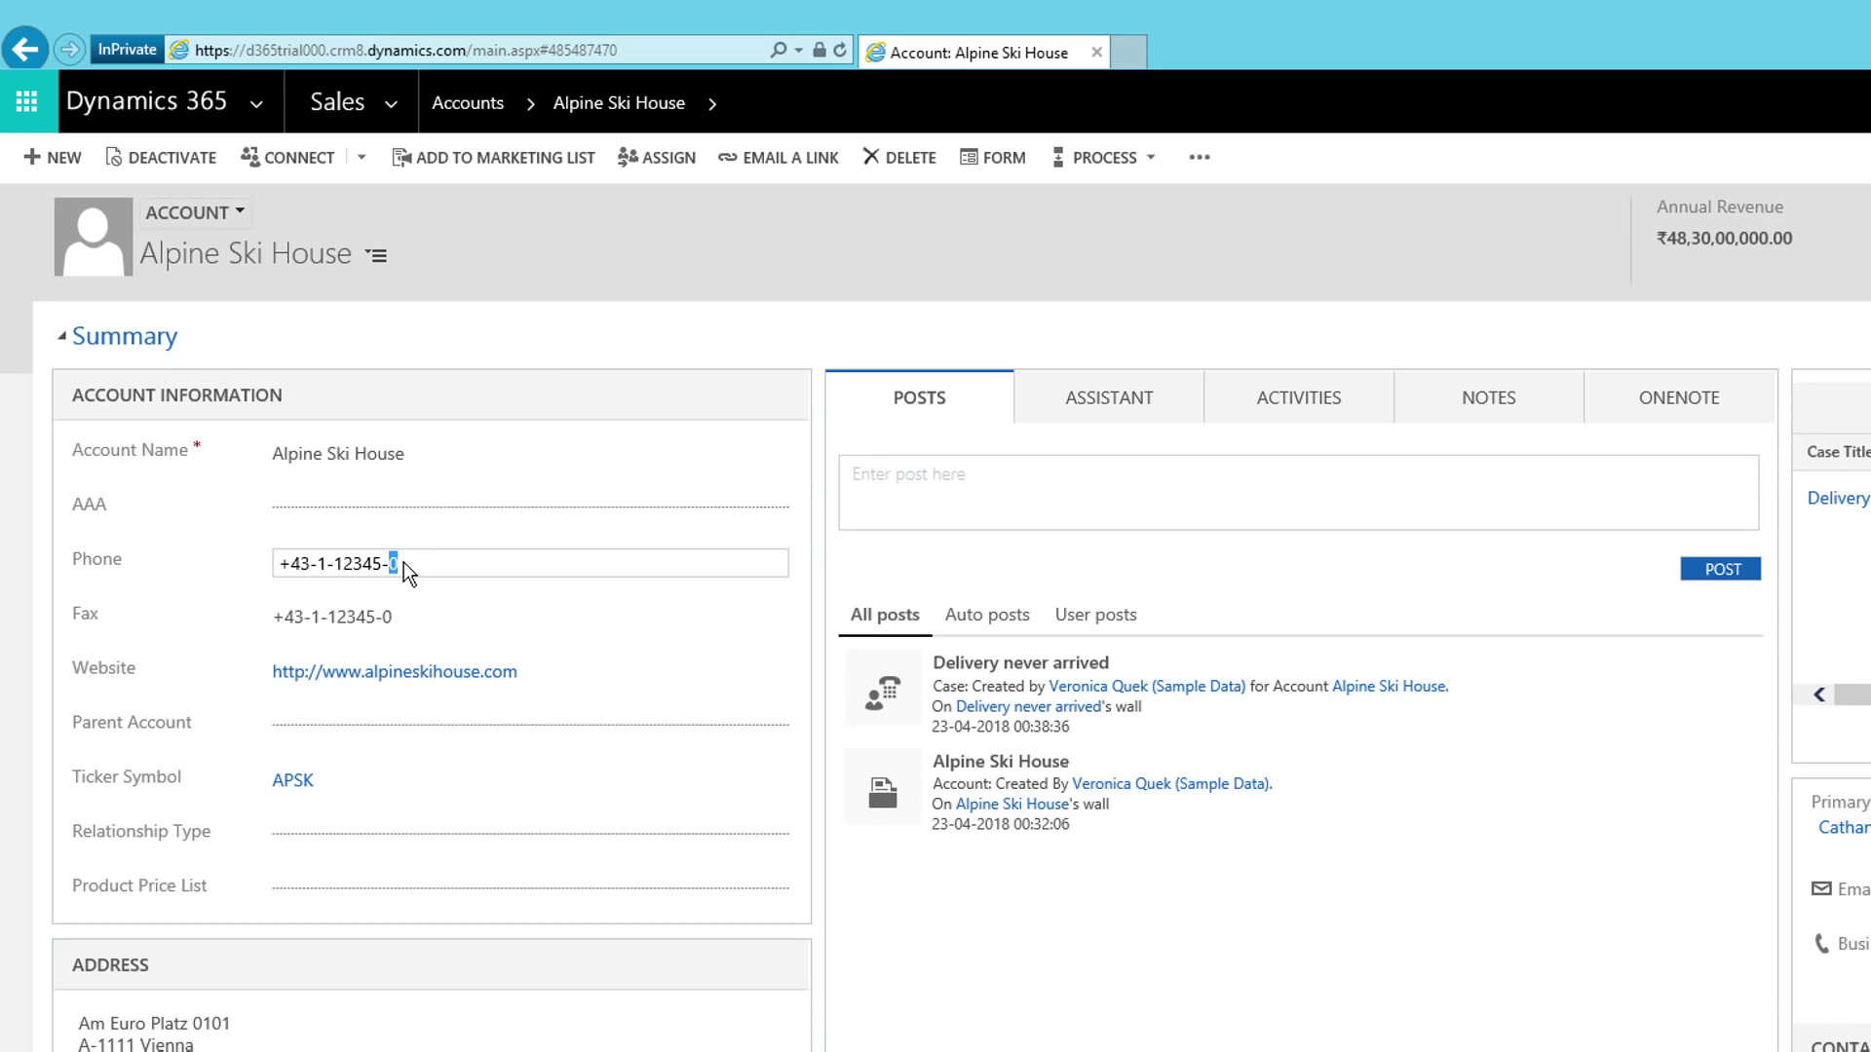
{"action": "key", "text": "Tab"}
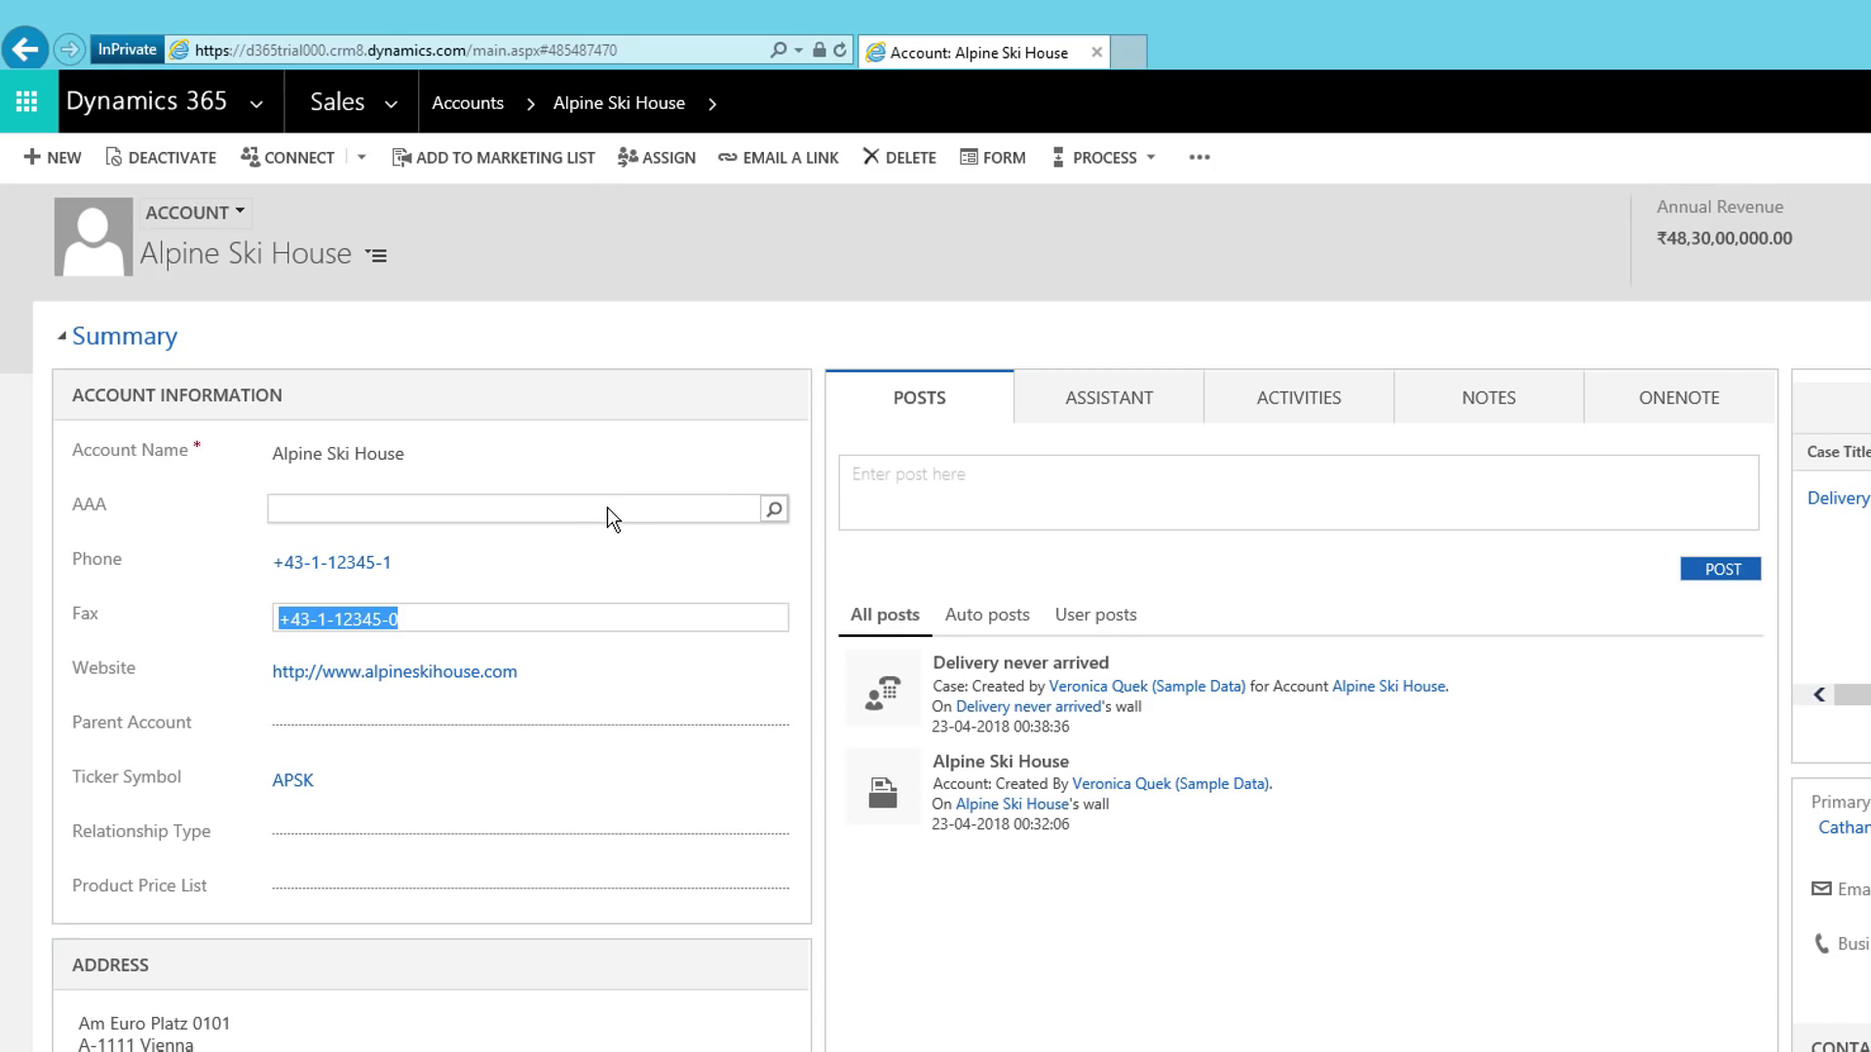
{"action": "left_click", "coordinate": [927, 580]}
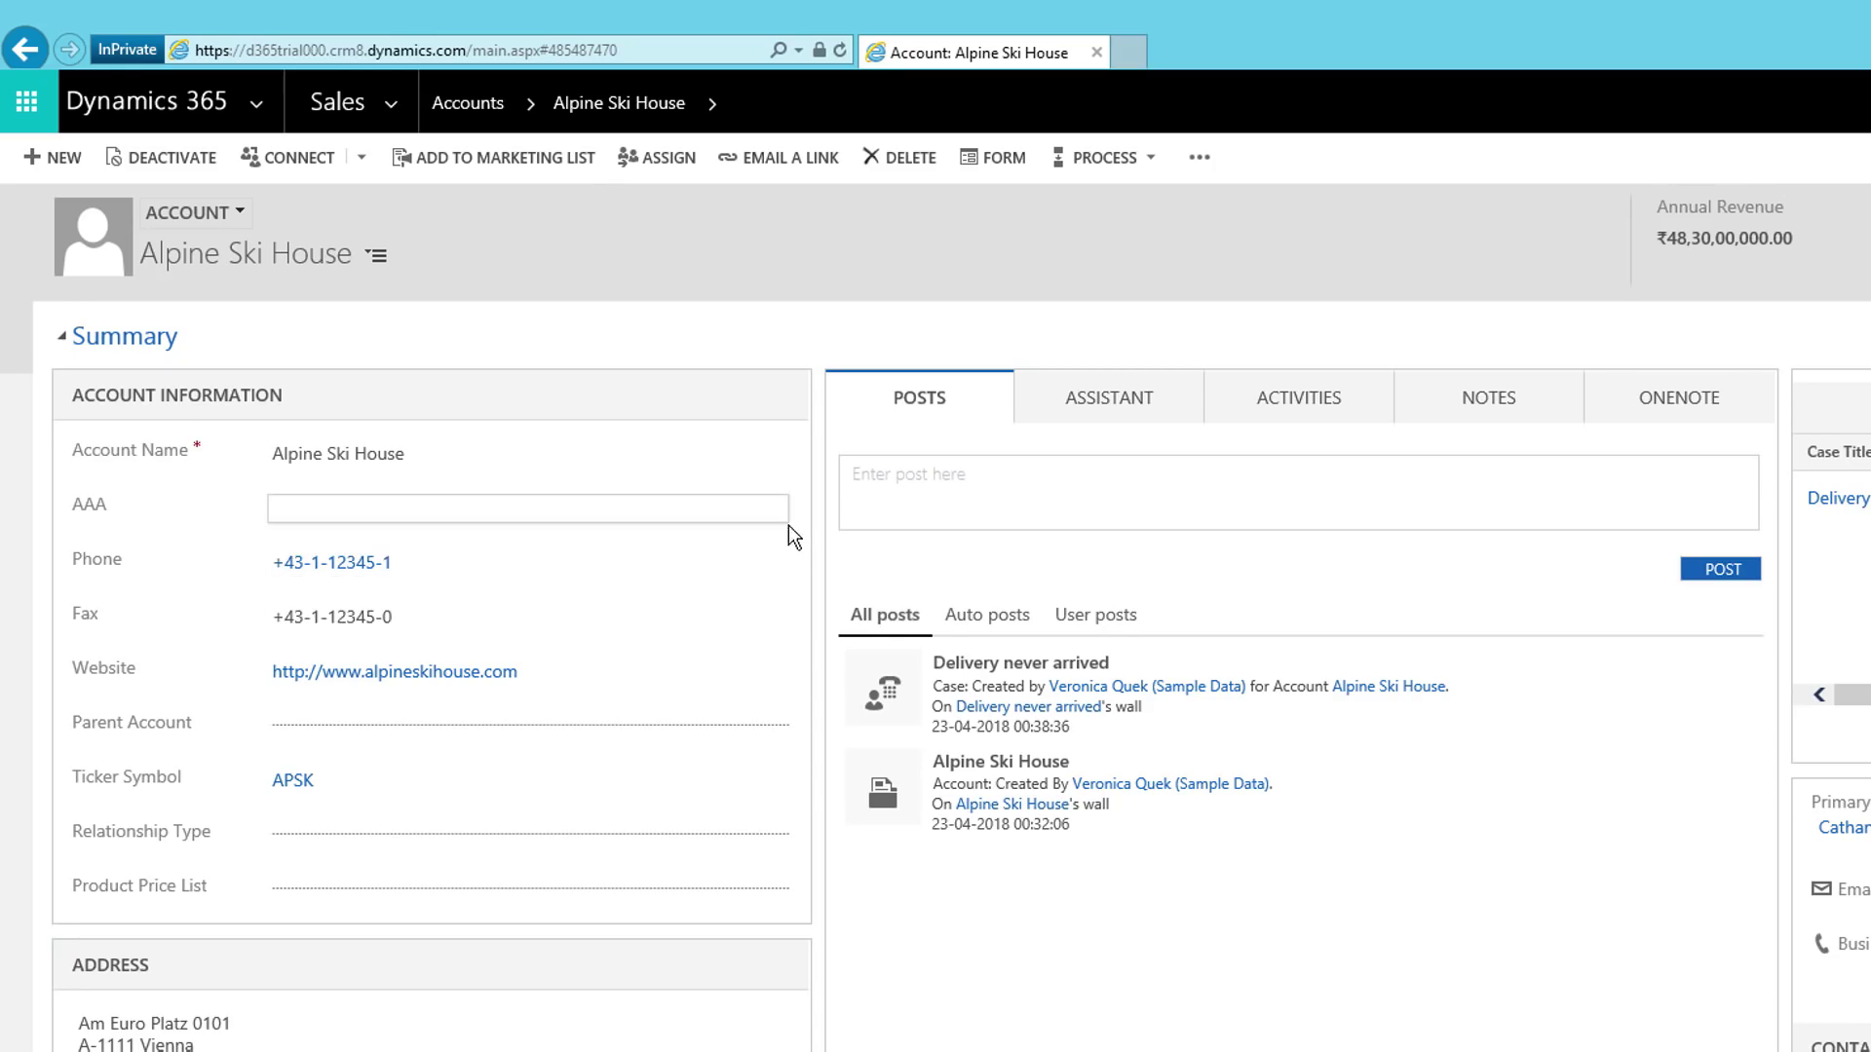
{"action": "left_click", "coordinate": [715, 113]}
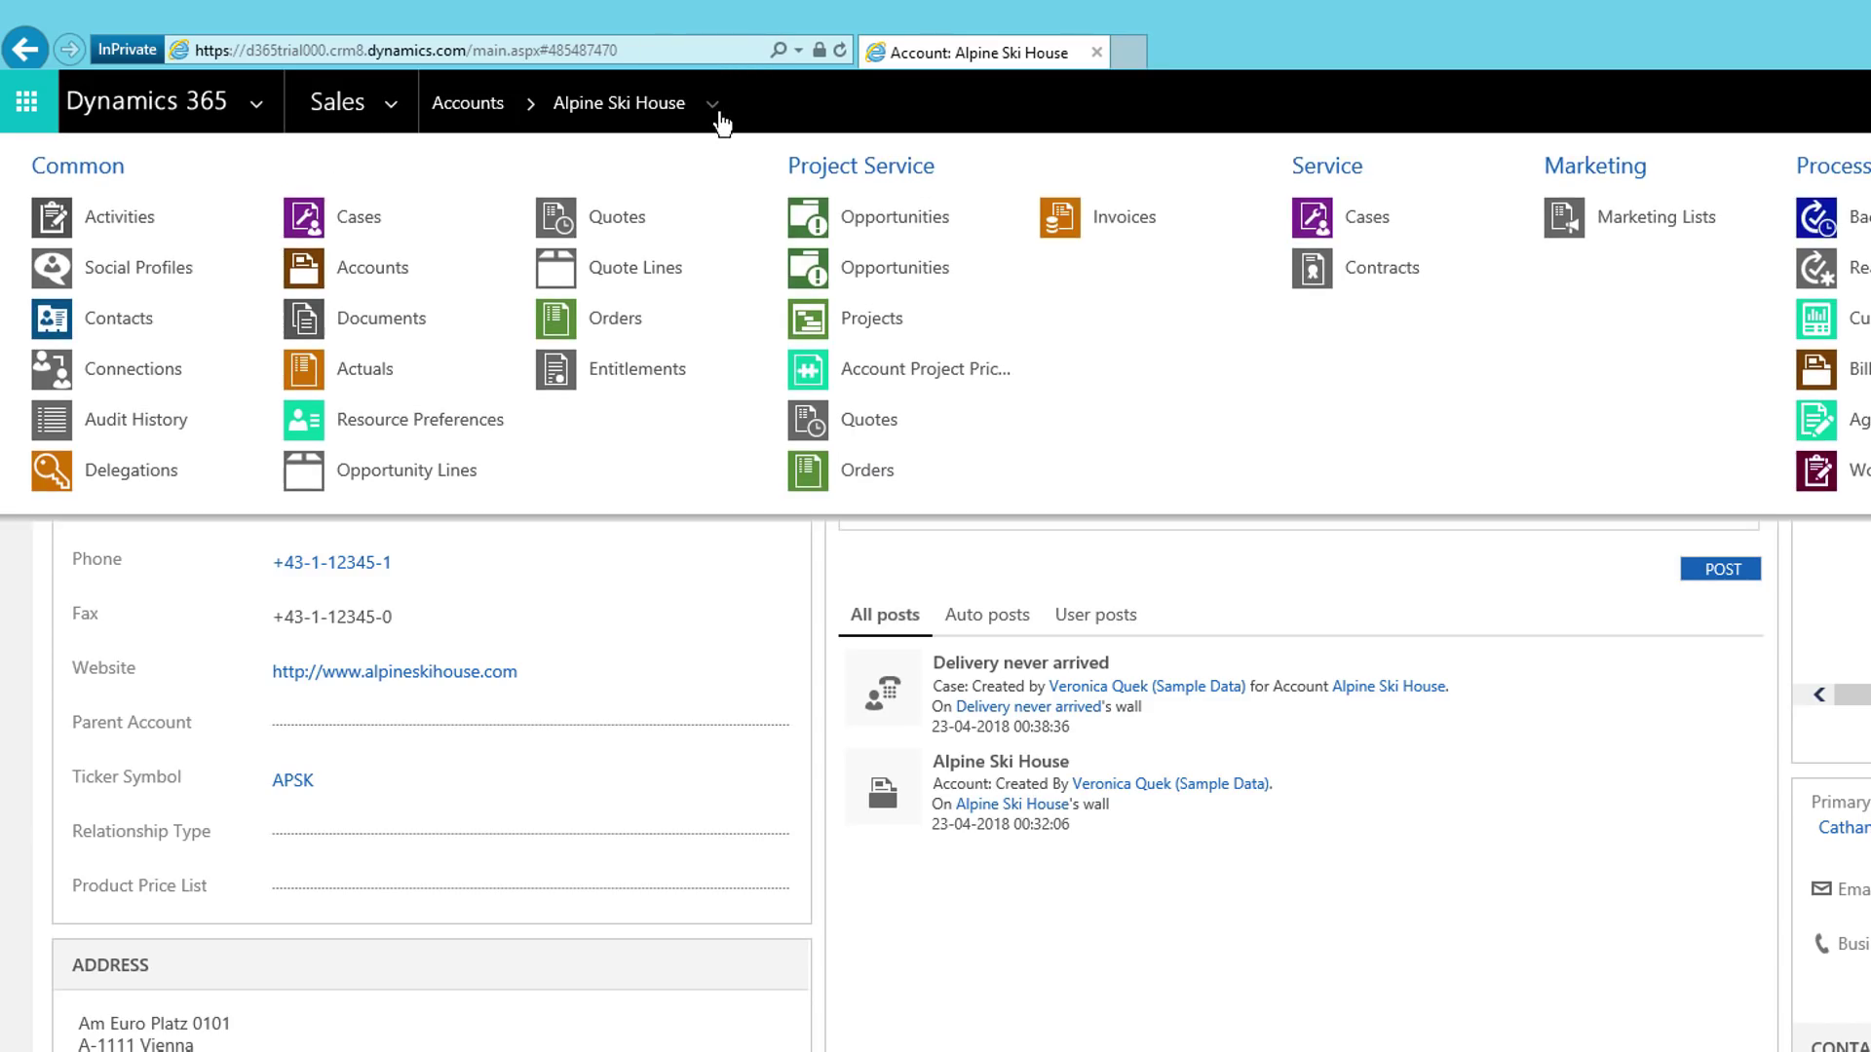
Step: Open Alpine Ski House's Audit History and widen the Event column
{"action": "left_click", "coordinate": [167, 418]}
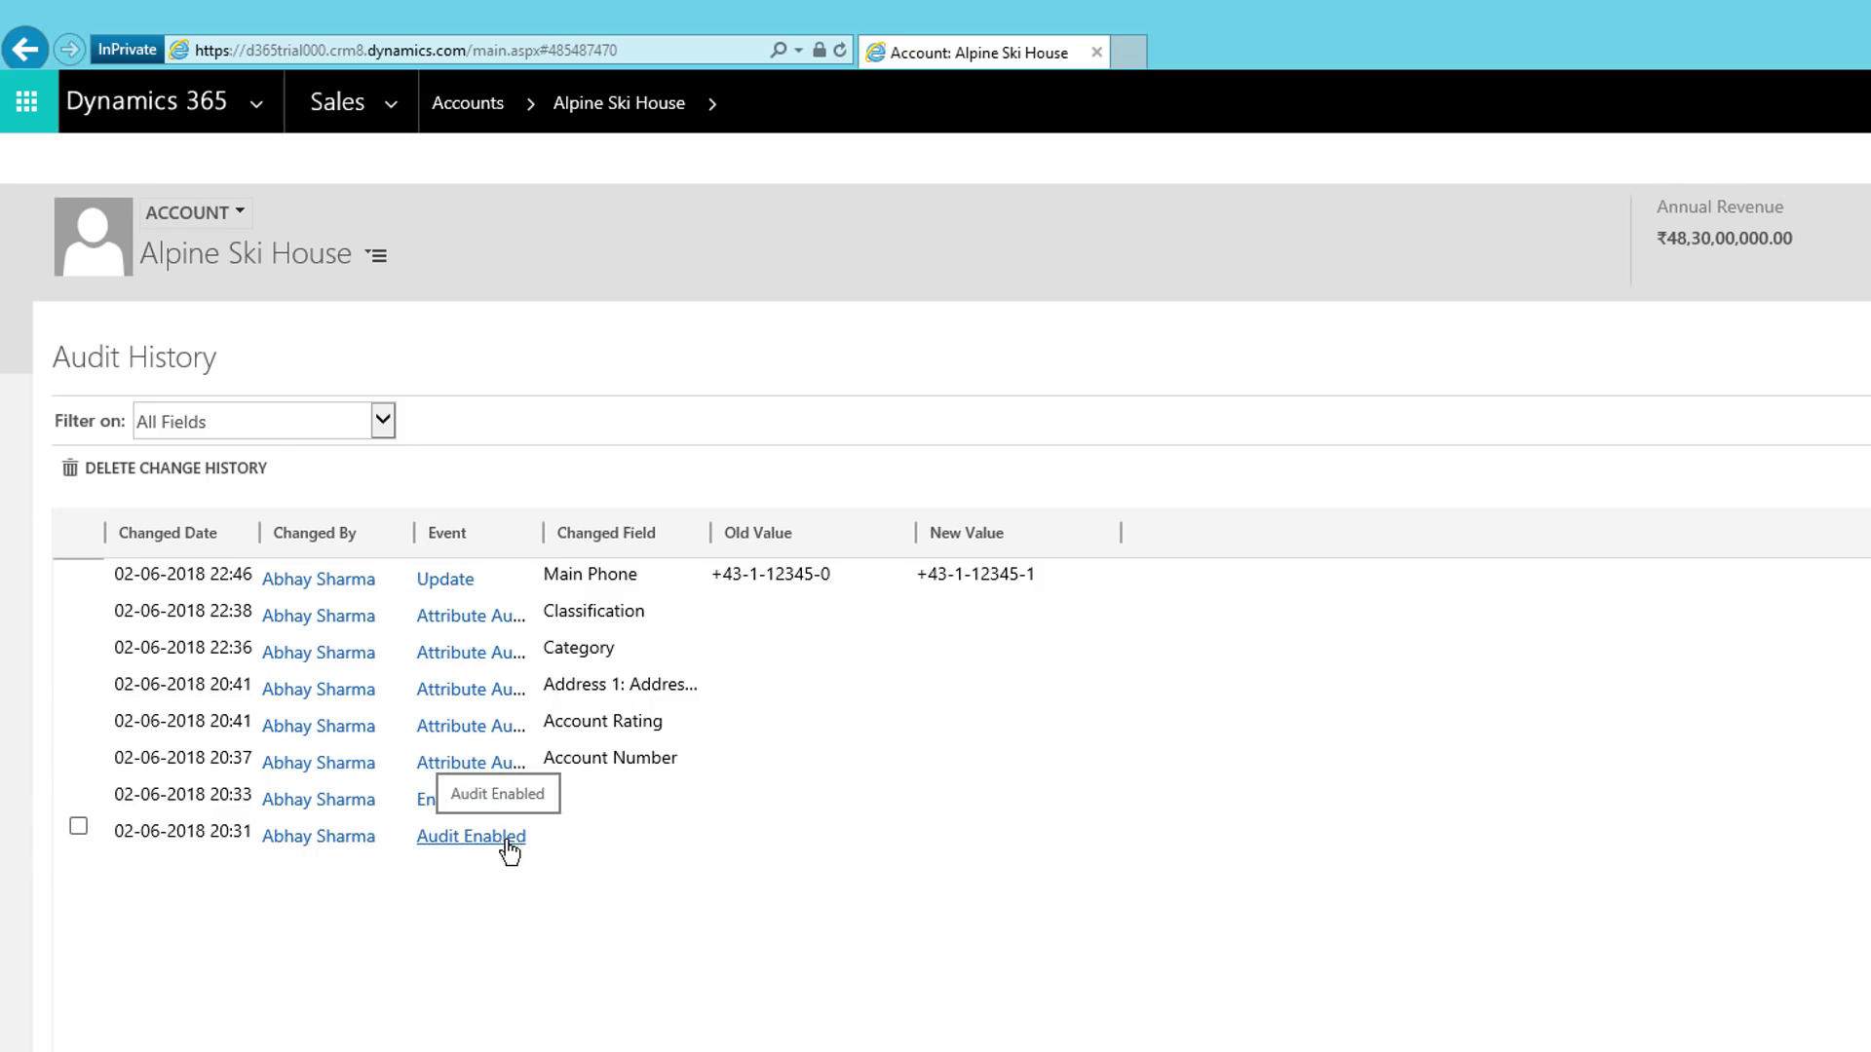
{"action": "double_click", "coordinate": [543, 532]}
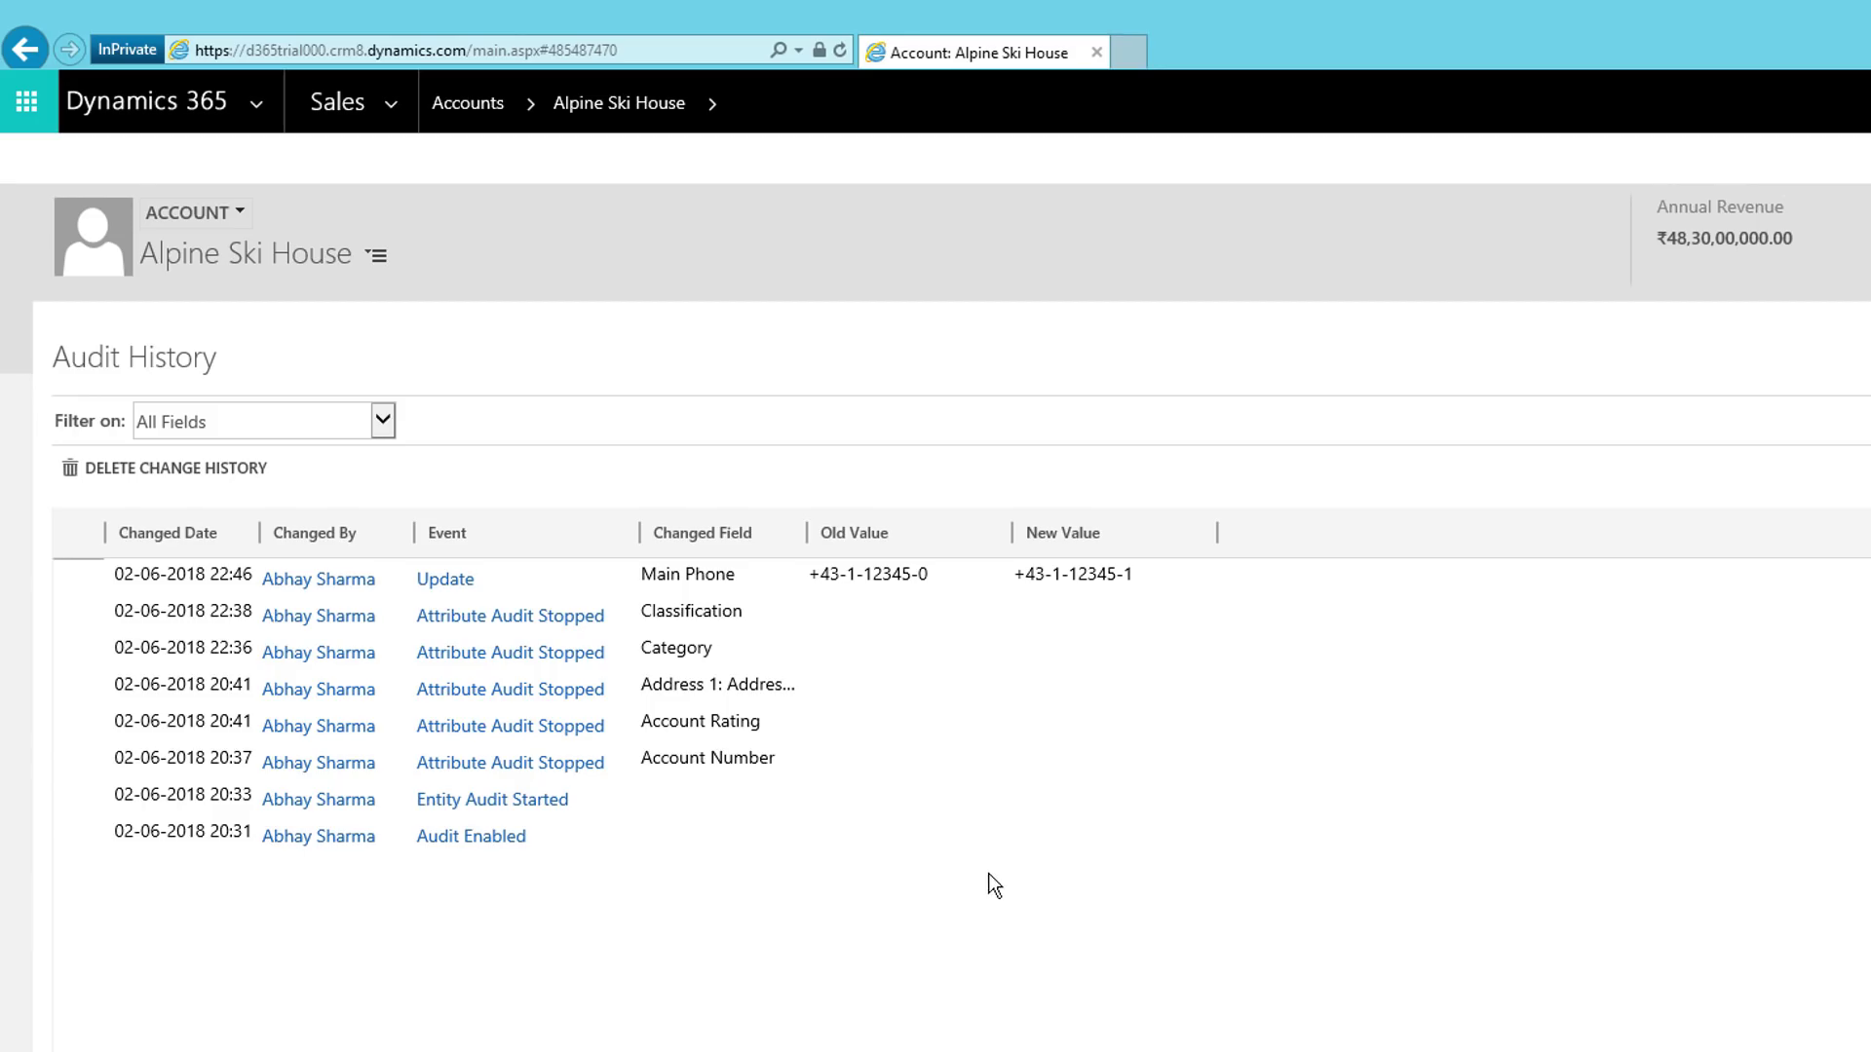
Step: Open the Audit Summary View from the Settings area's Auditing page
{"action": "left_click", "coordinate": [406, 109]}
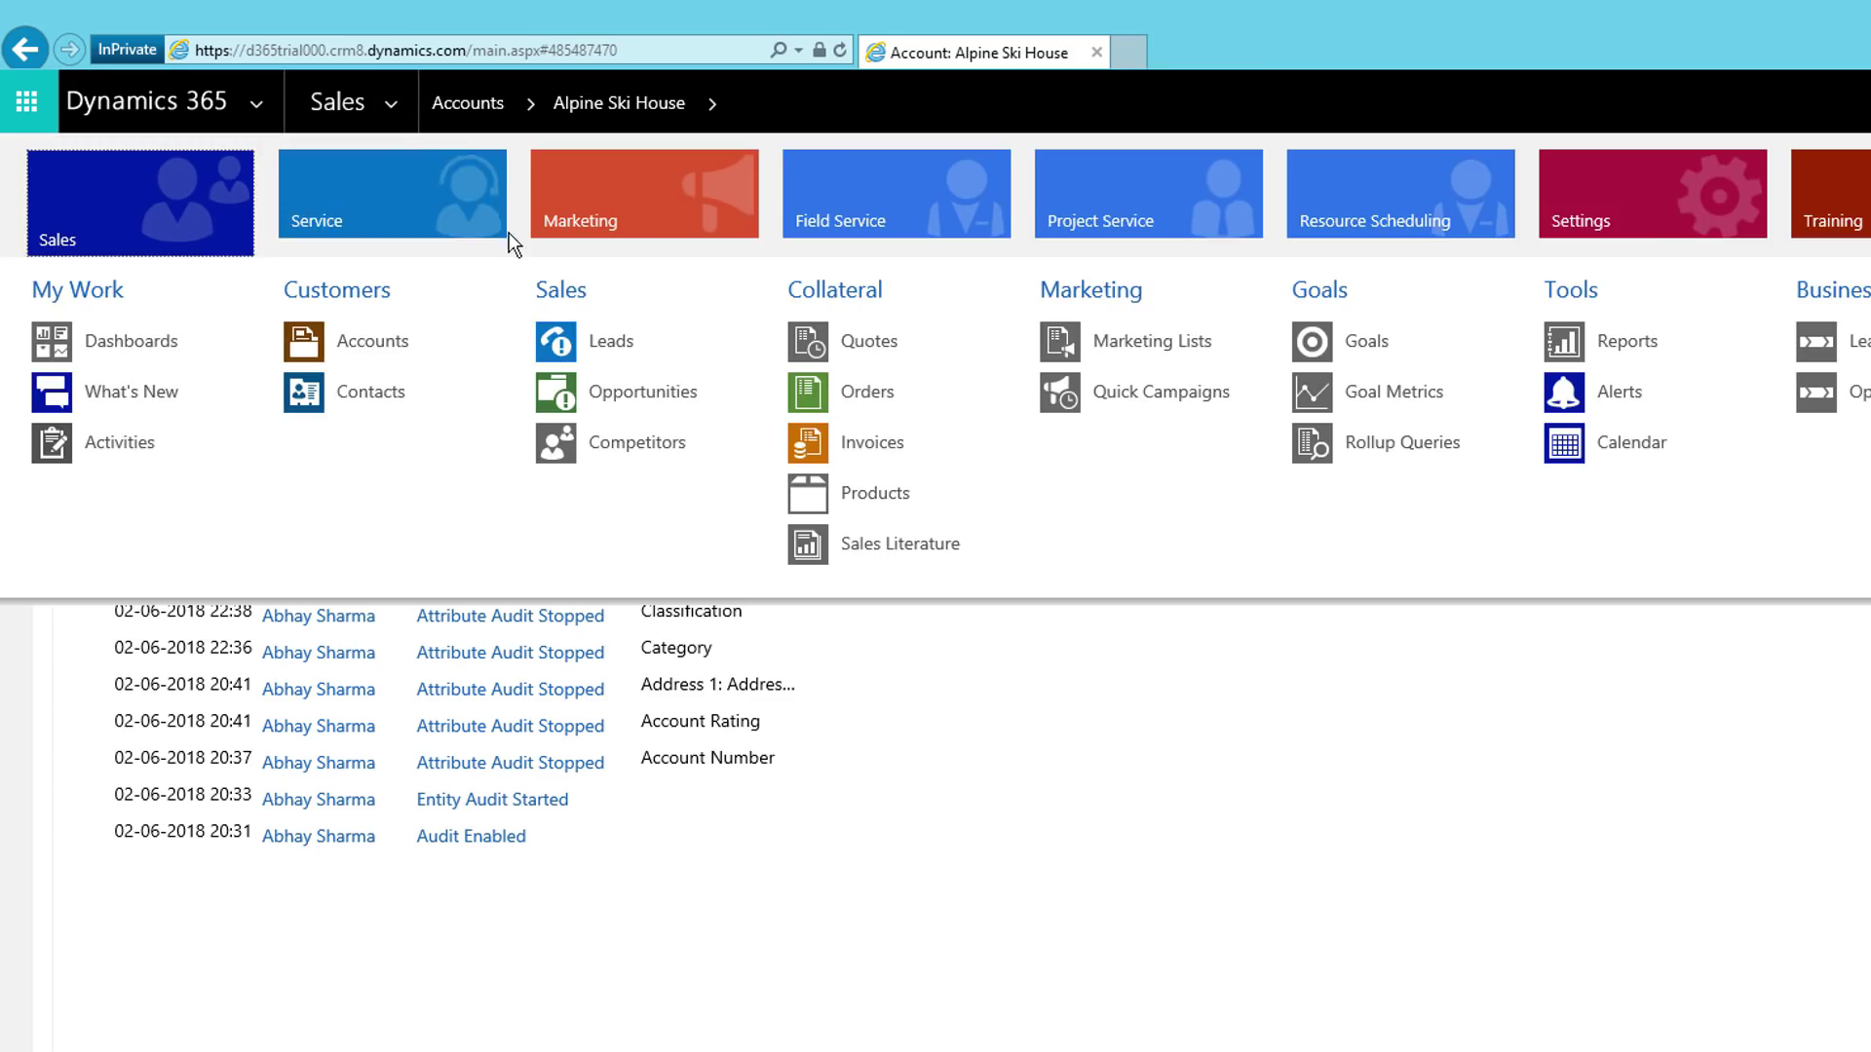
{"action": "left_click", "coordinate": [1652, 208]}
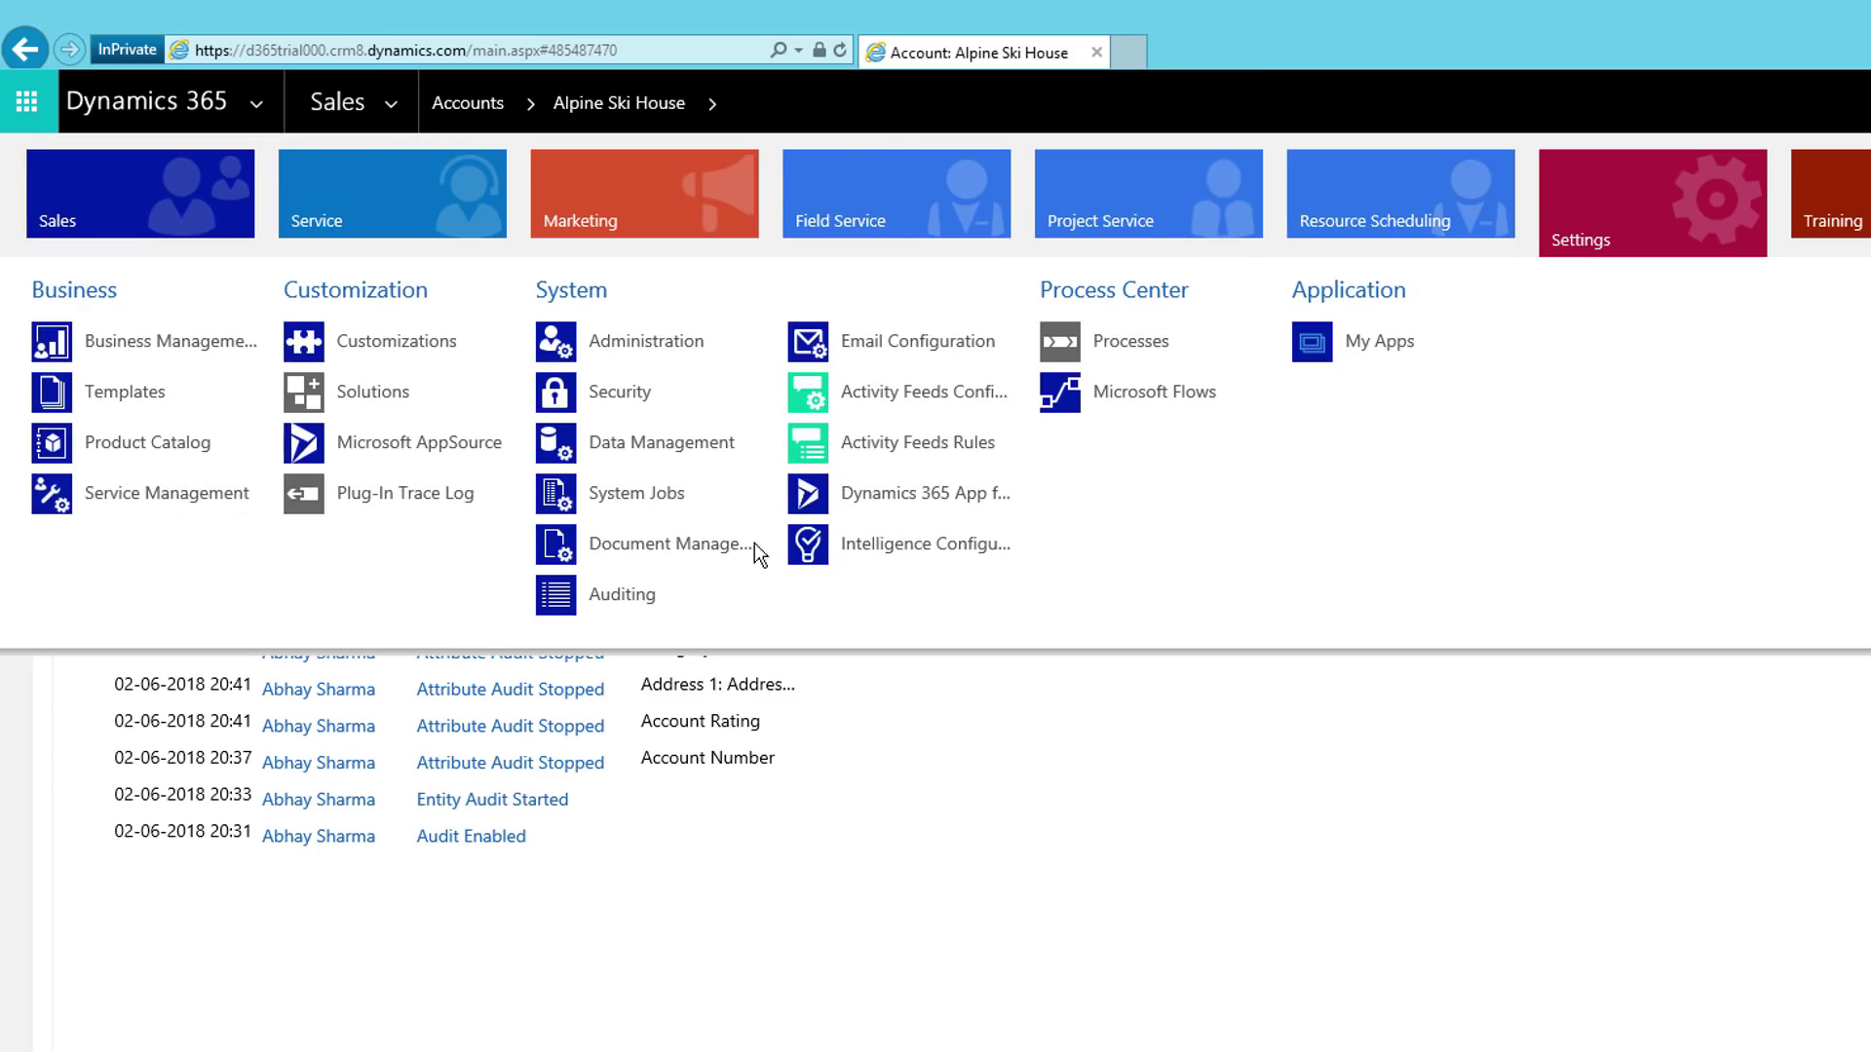
{"action": "left_click", "coordinate": [602, 594]}
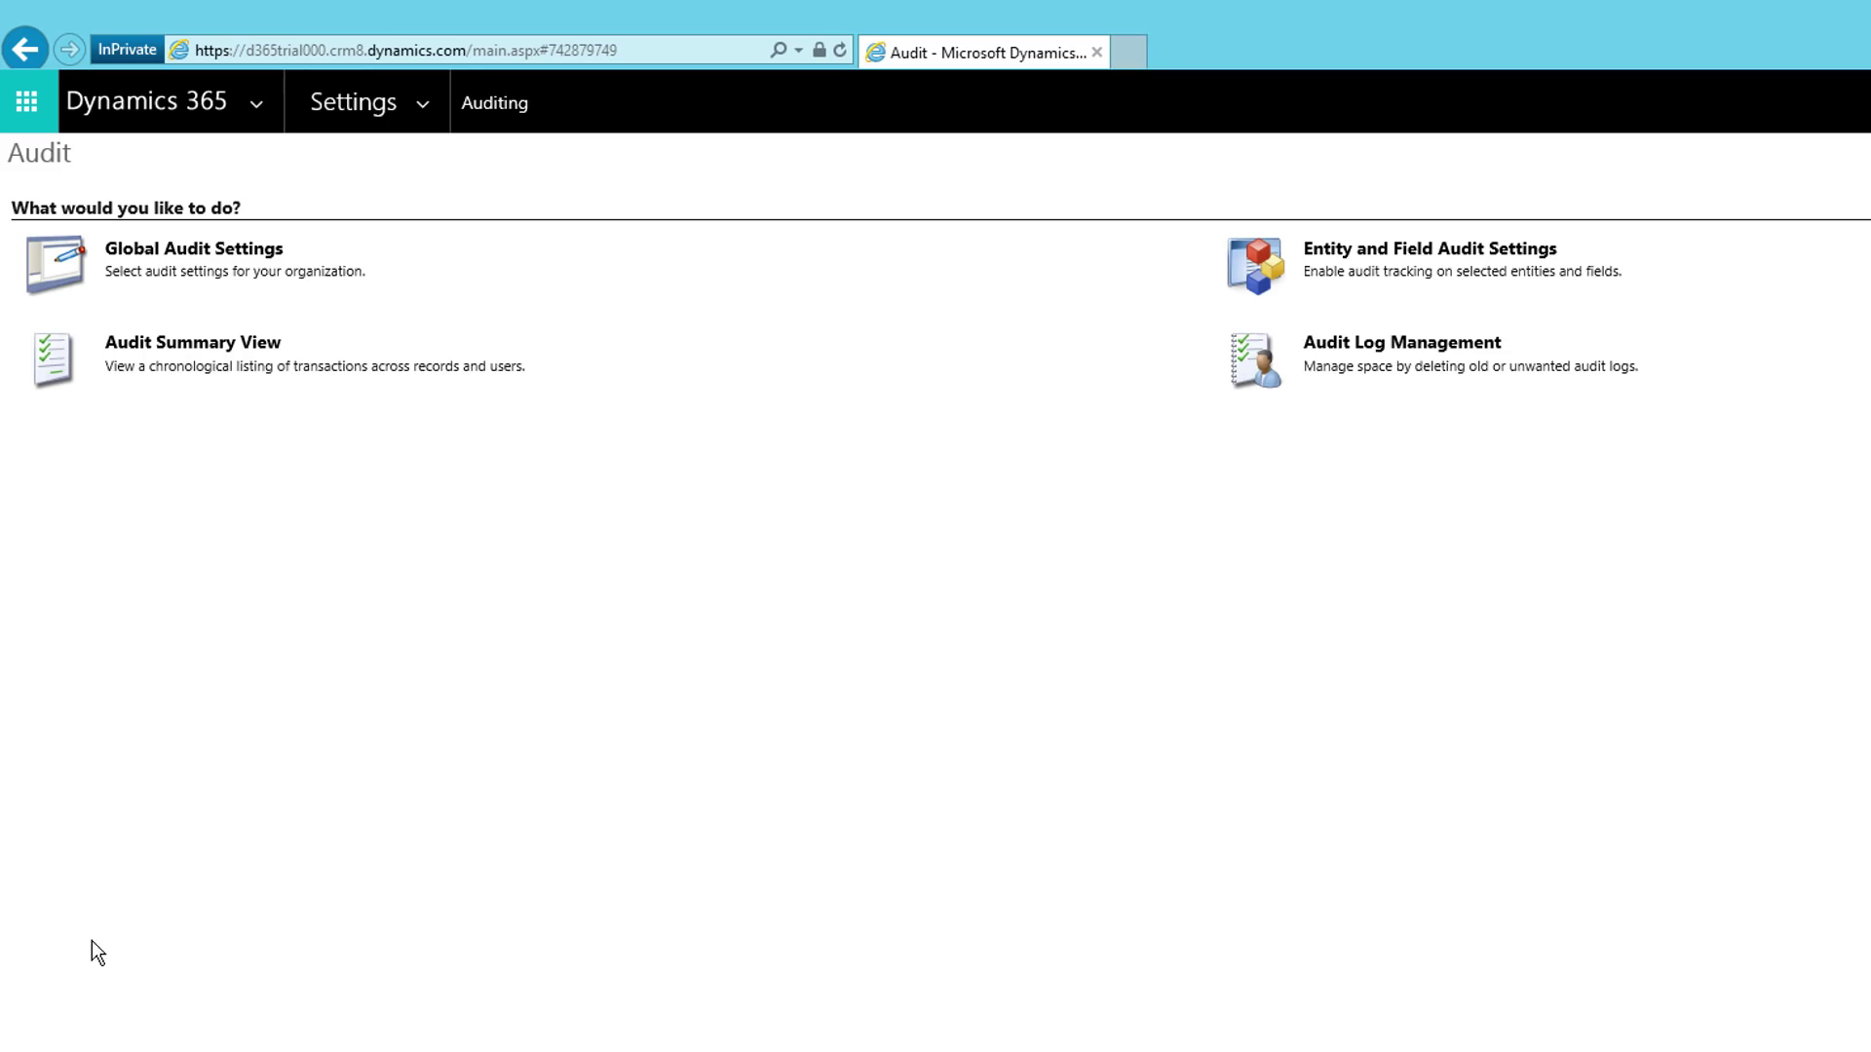
{"action": "left_click", "coordinate": [197, 349]}
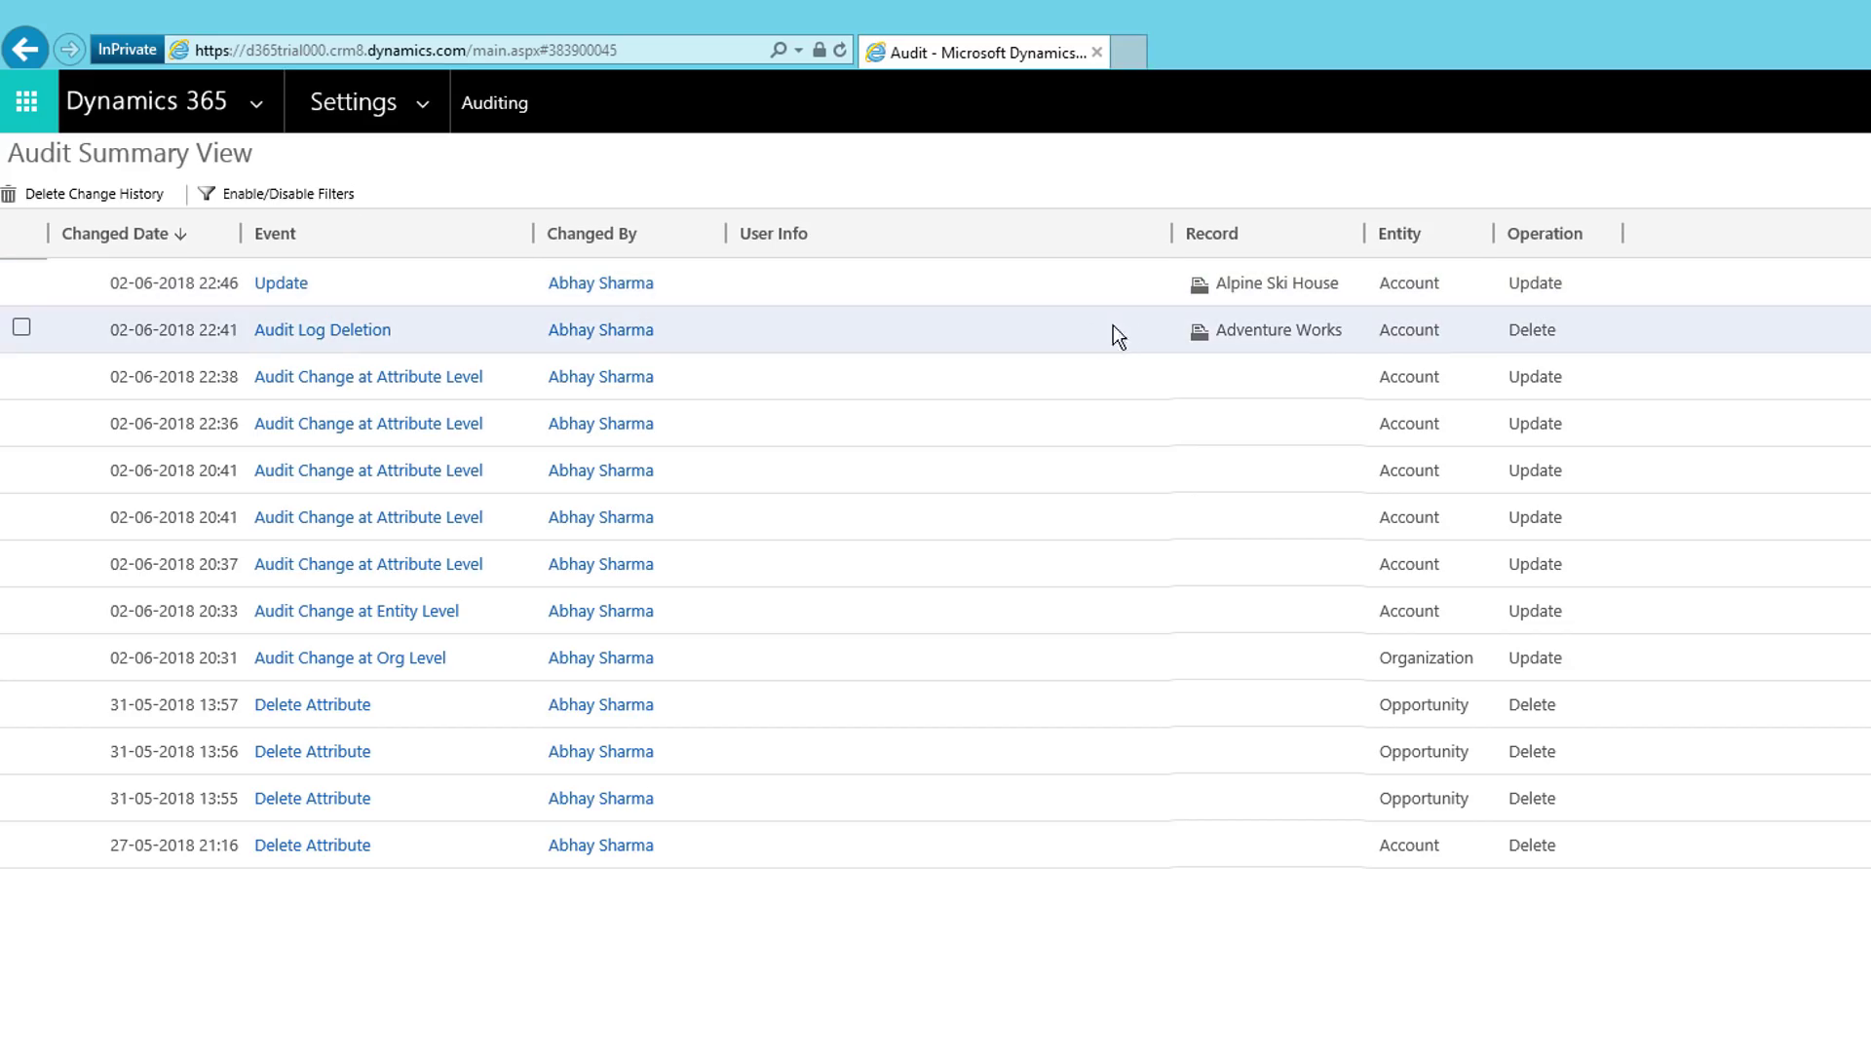
Step: Inspect the Alpine Ski House Update entry's details, then go back to the Auditing page
{"action": "left_click", "coordinate": [484, 300]}
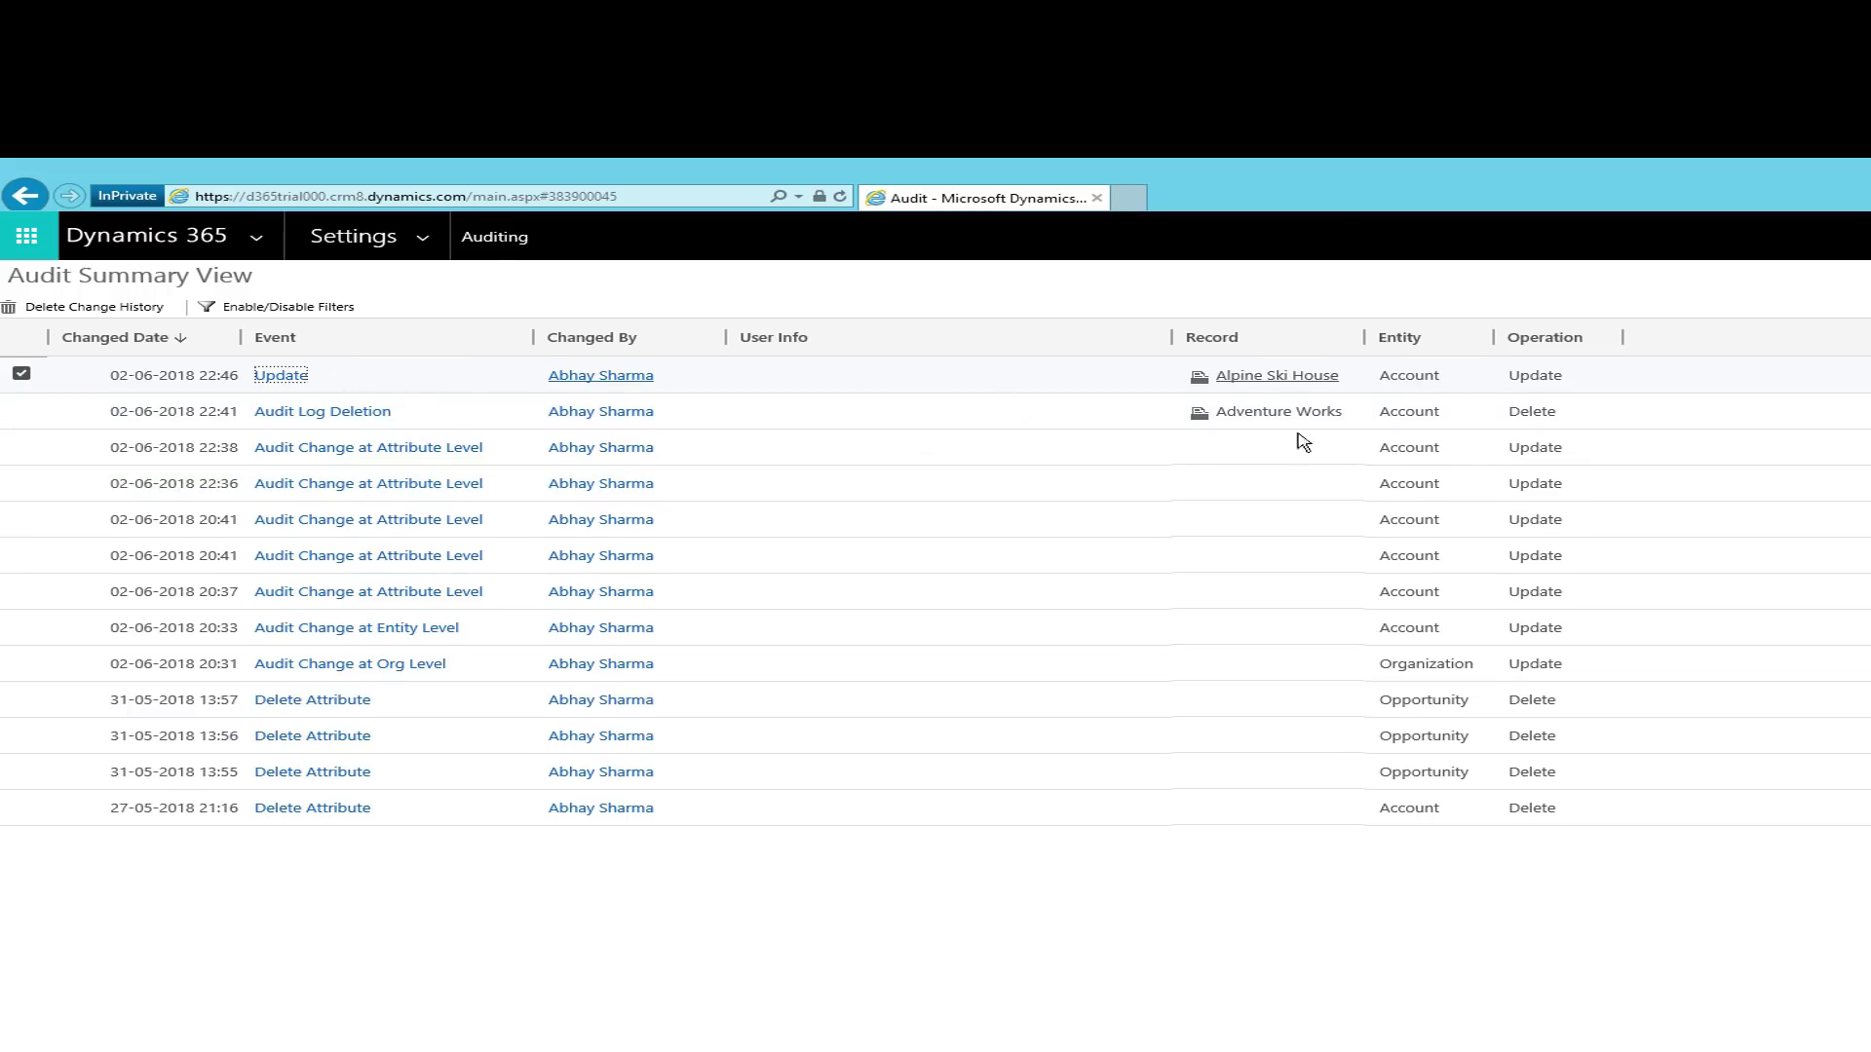
{"action": "left_click", "coordinate": [282, 377]}
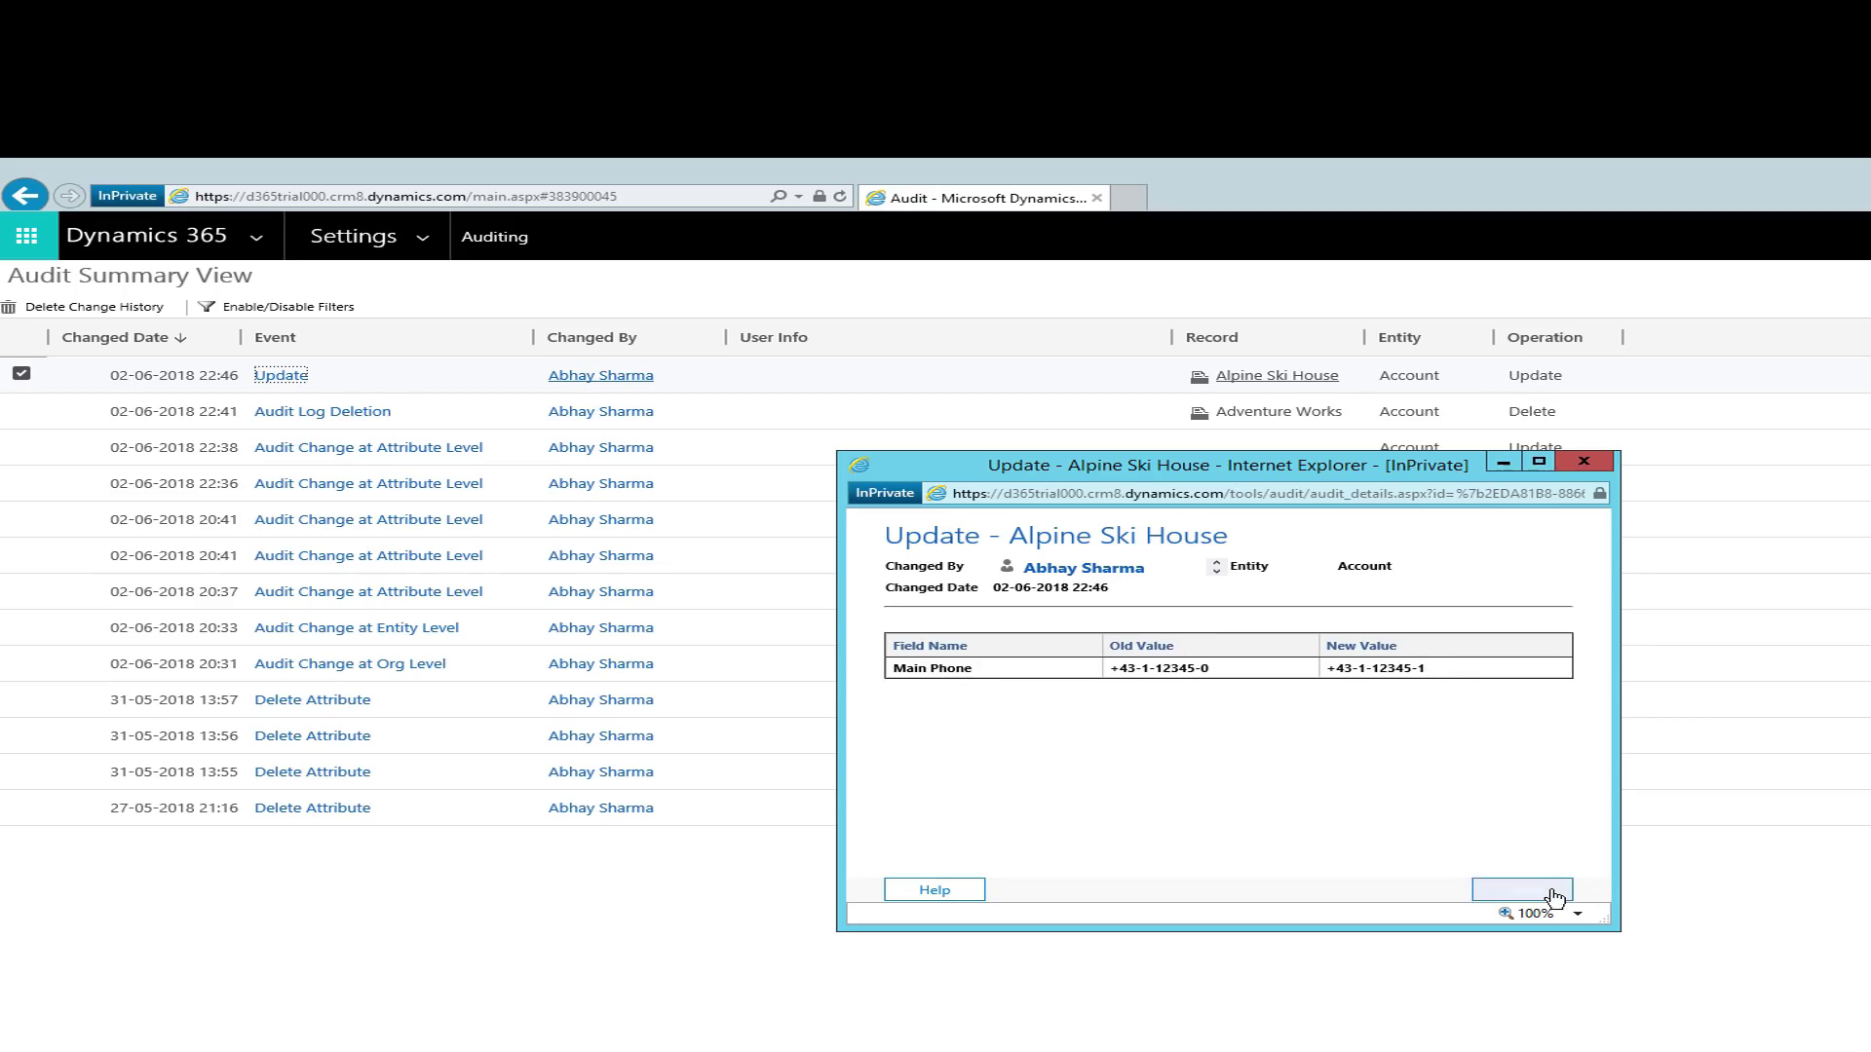
{"action": "left_click", "coordinate": [1522, 890]}
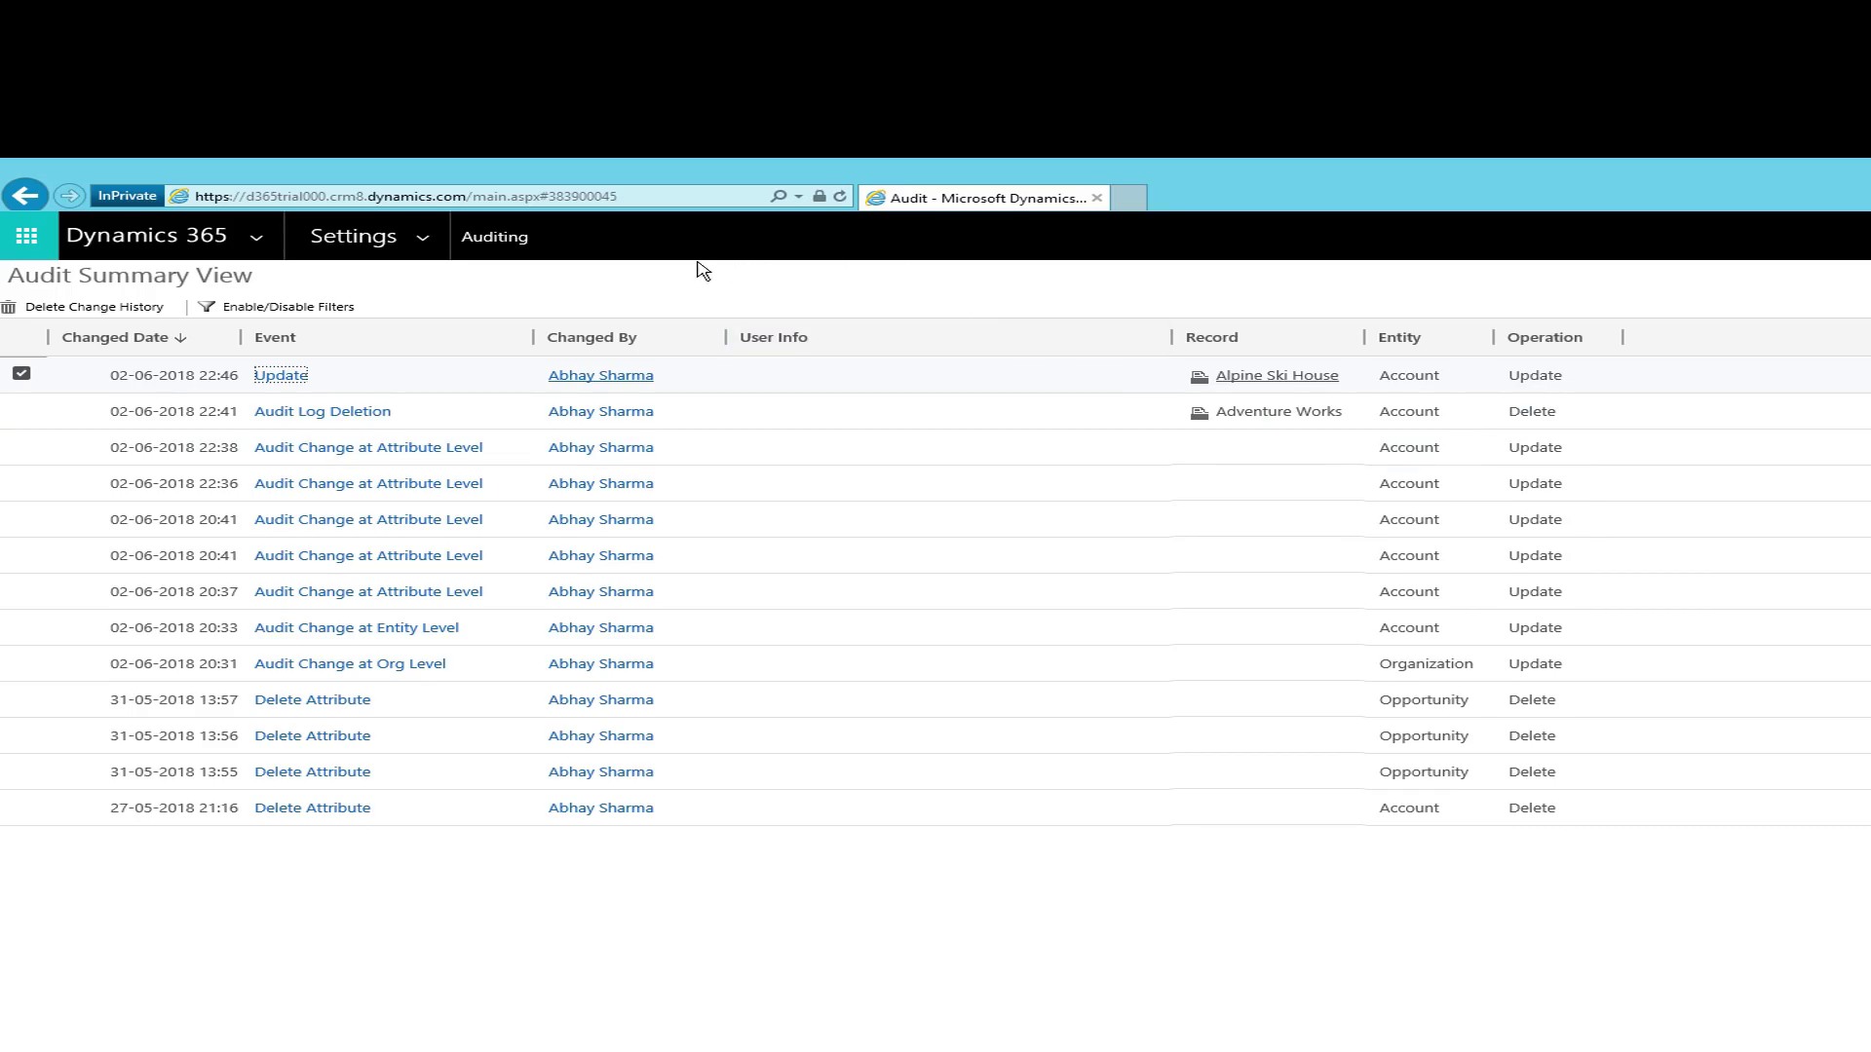
{"action": "left_click", "coordinate": [484, 250]}
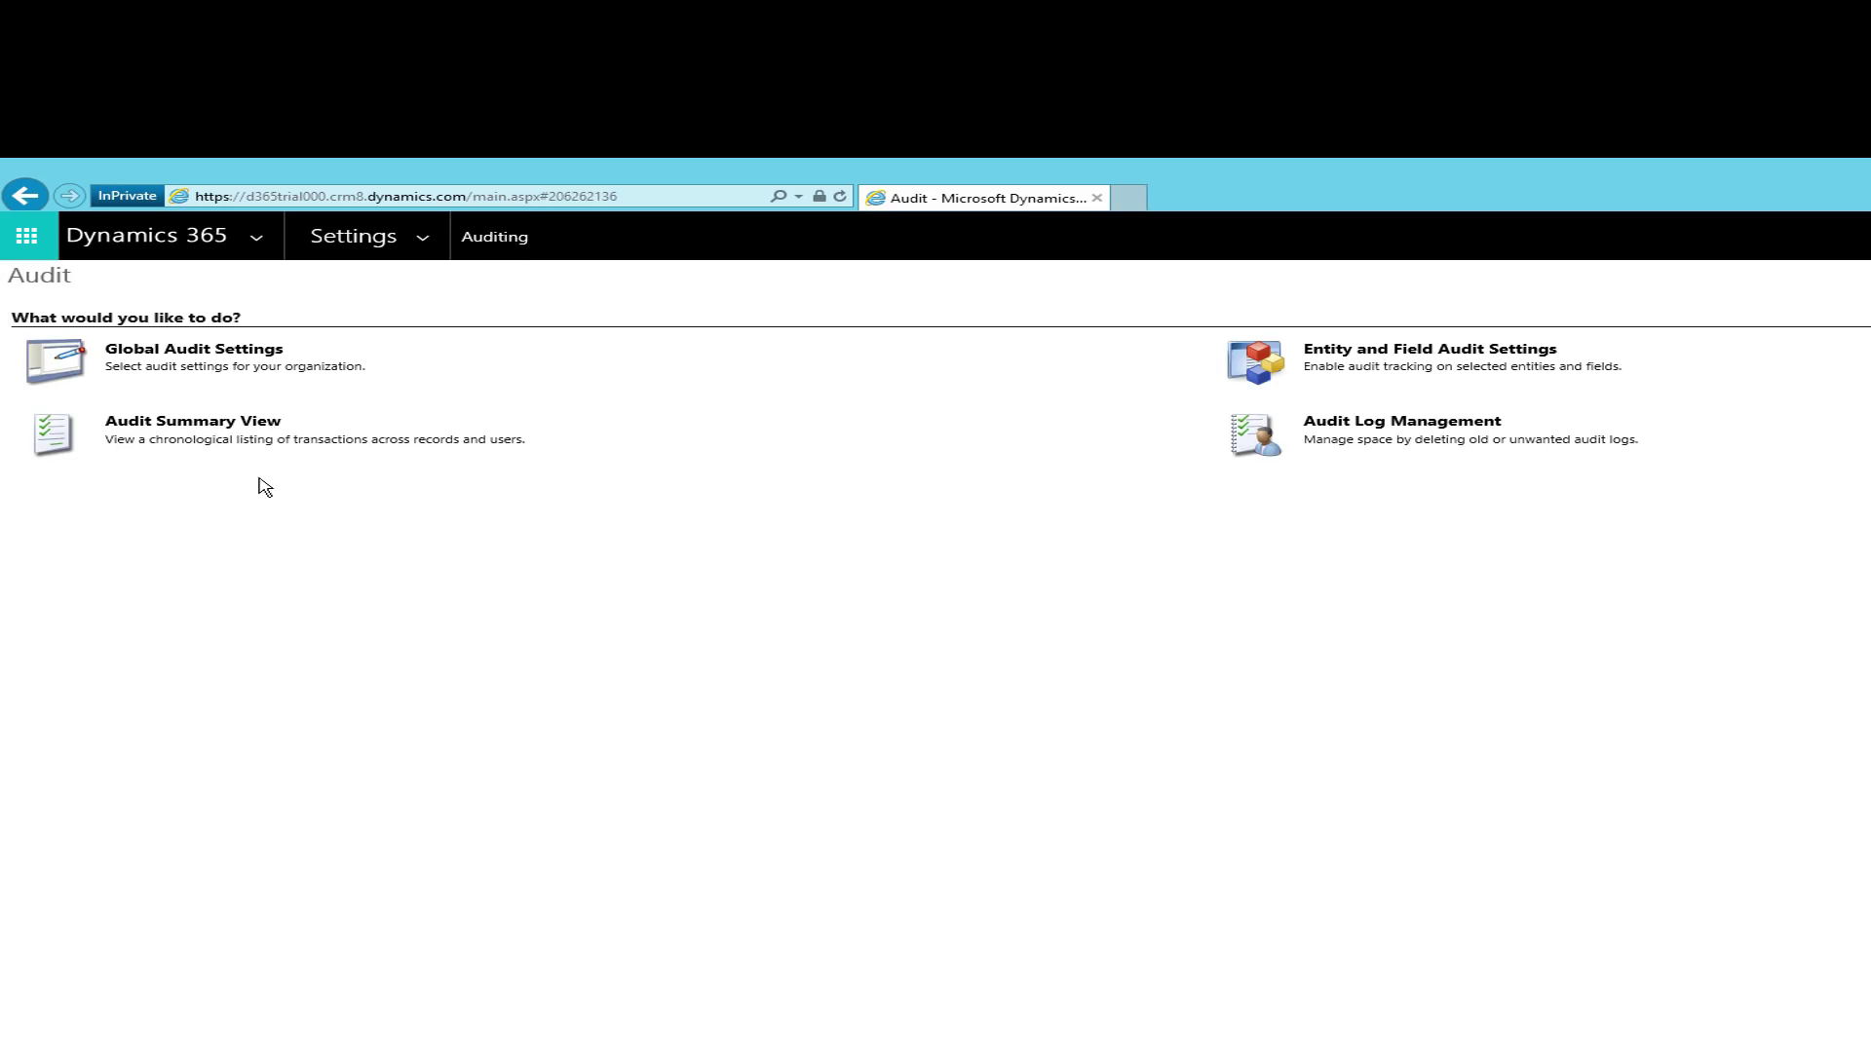
{"action": "left_click", "coordinate": [1375, 430]}
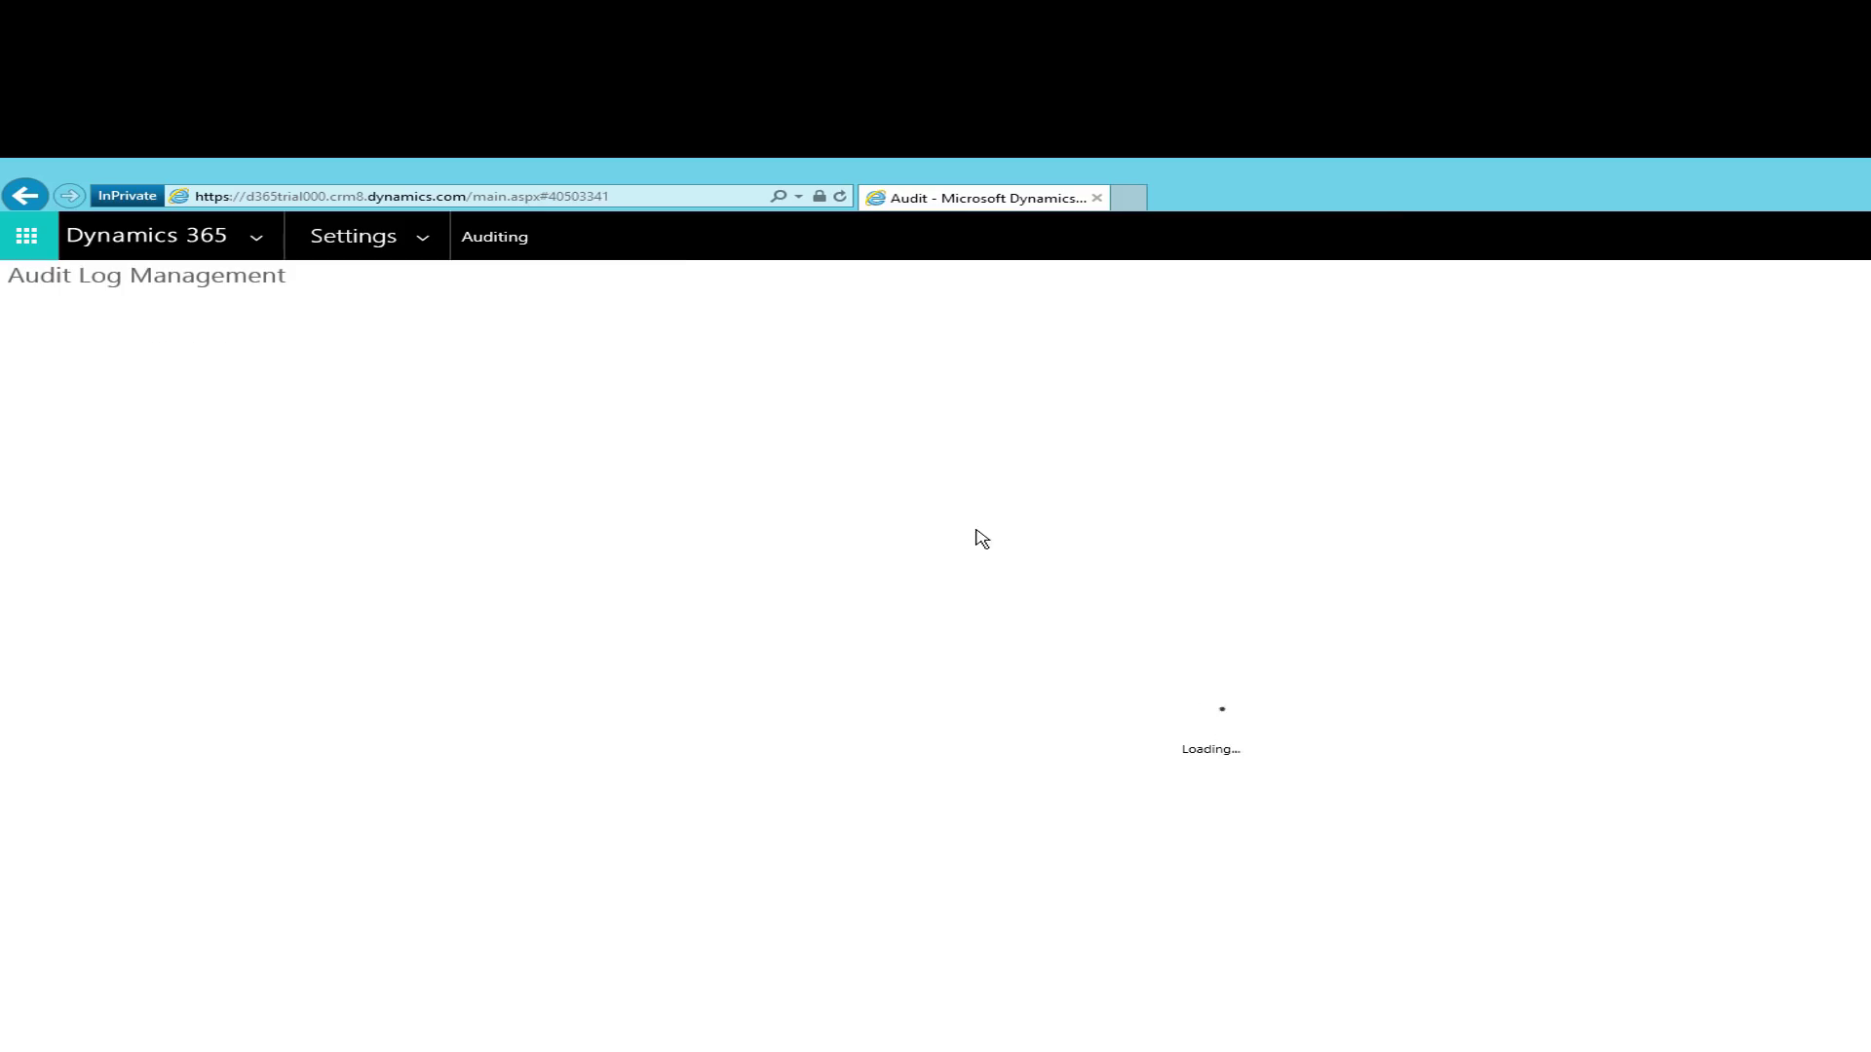
{"action": "left_click", "coordinate": [260, 307]}
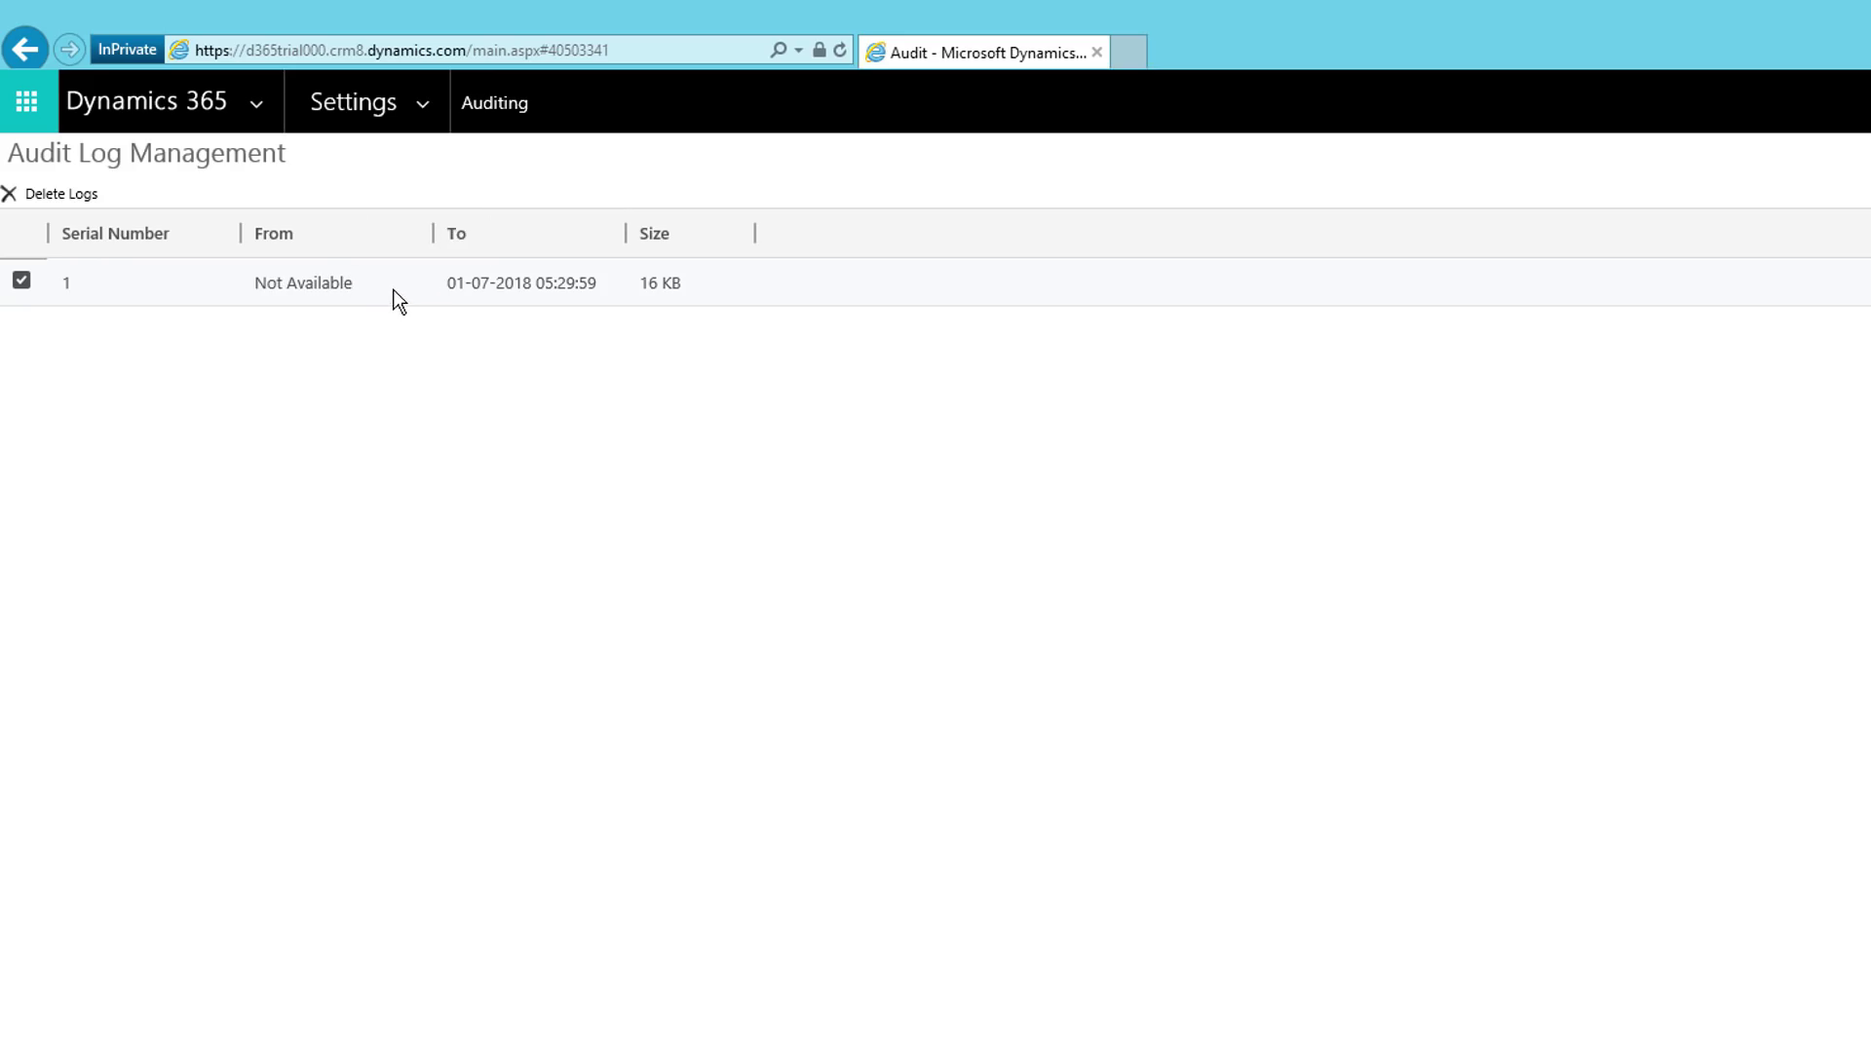
{"action": "left_click", "coordinate": [494, 103]}
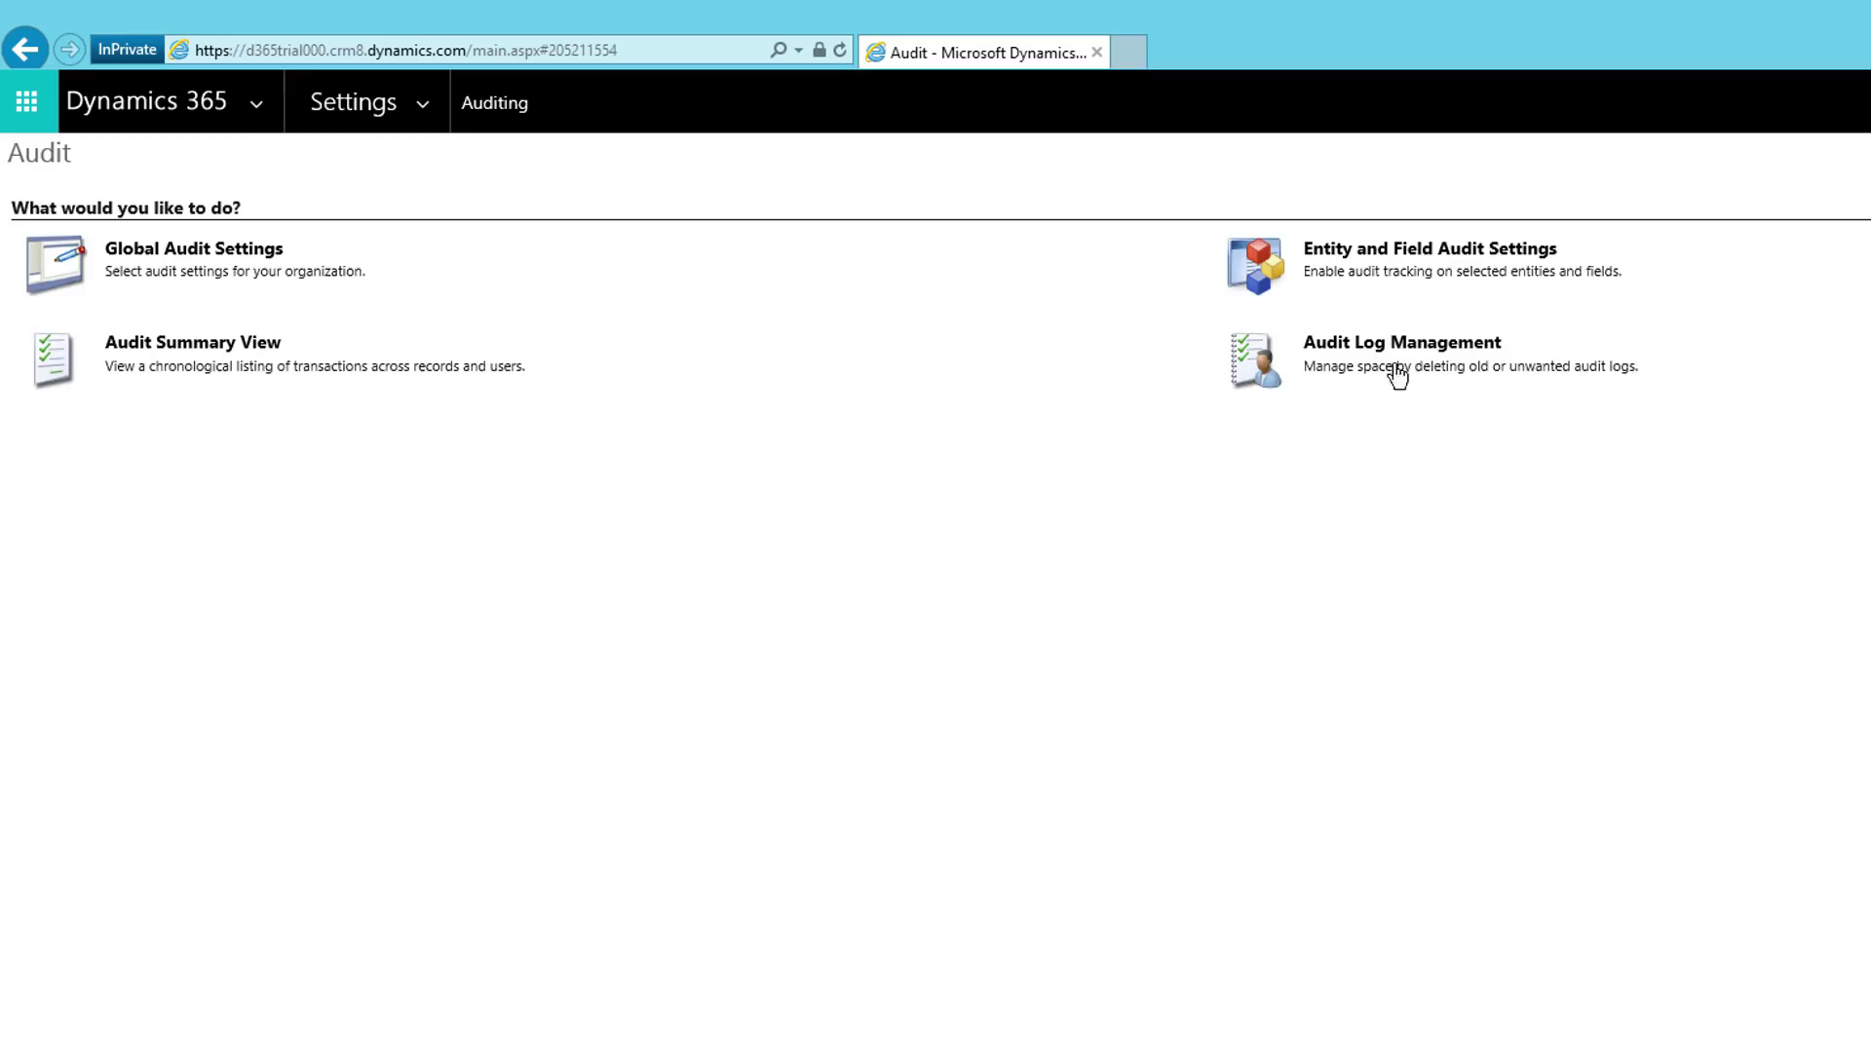
{"action": "left_click", "coordinate": [172, 259]}
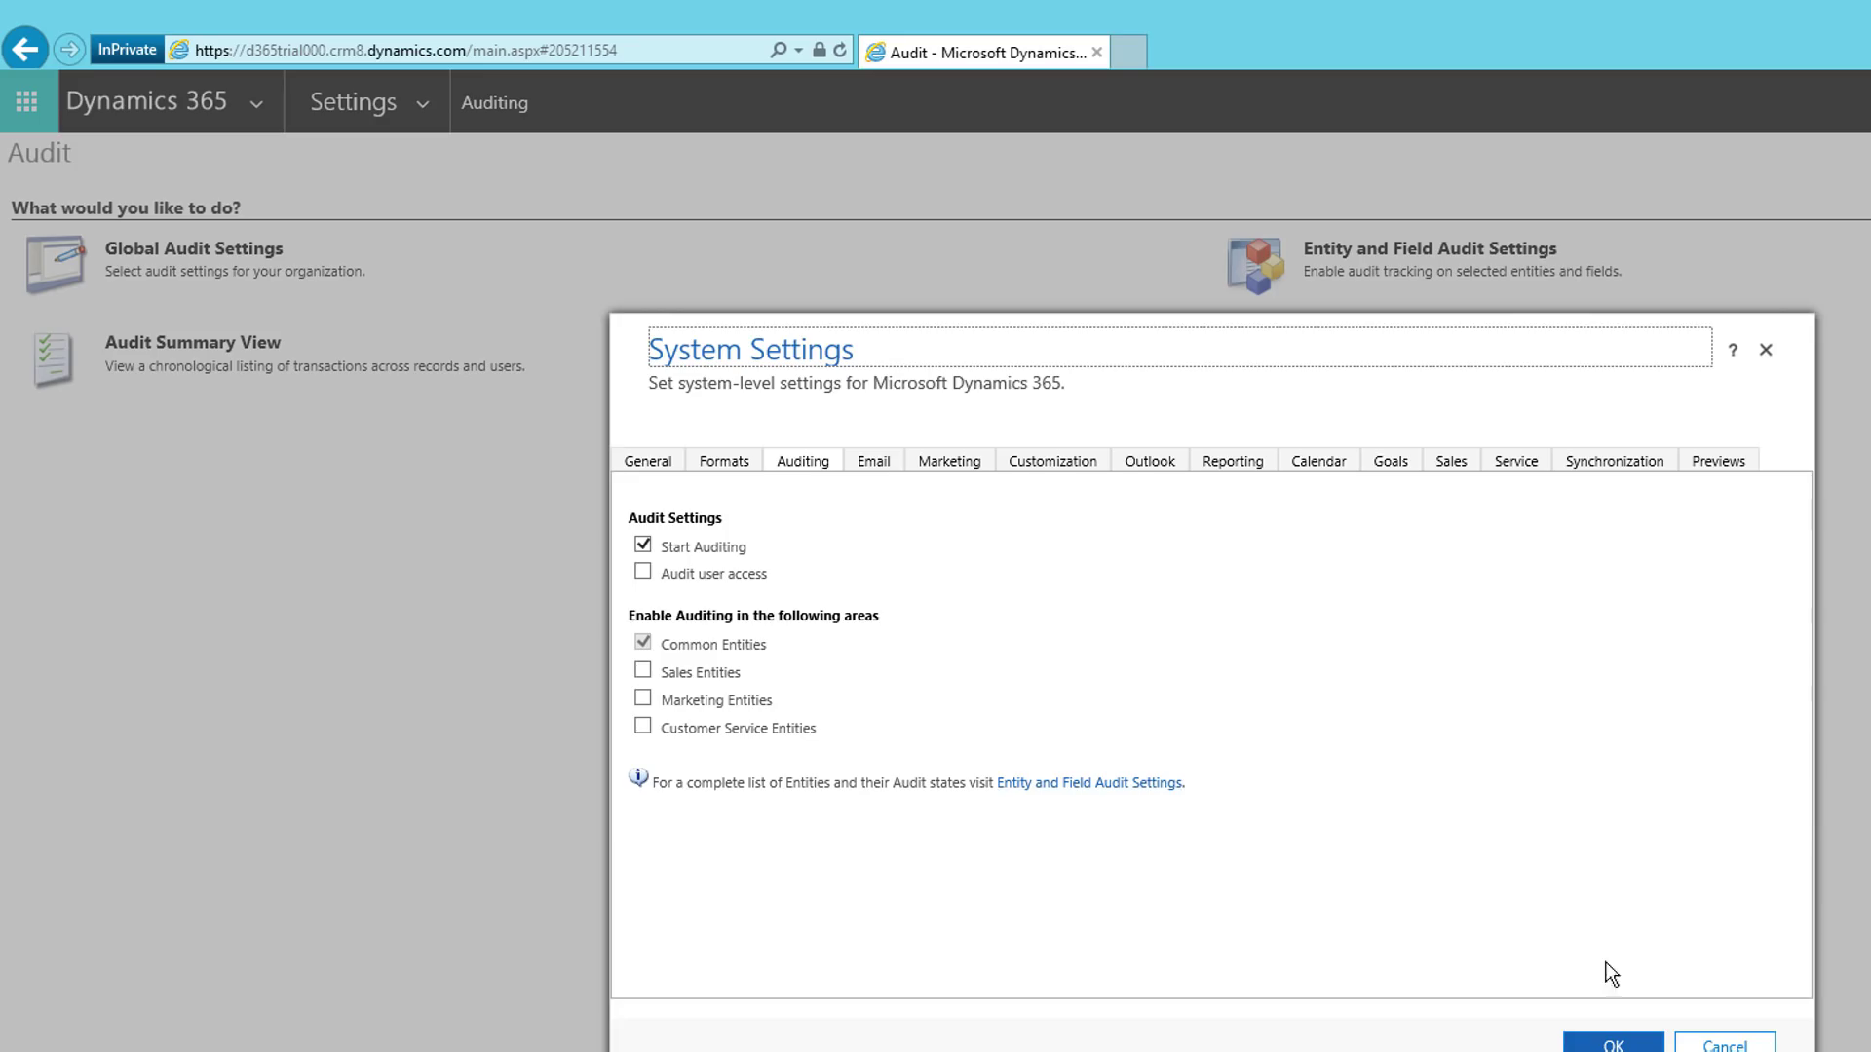
{"action": "left_click", "coordinate": [1720, 1047]}
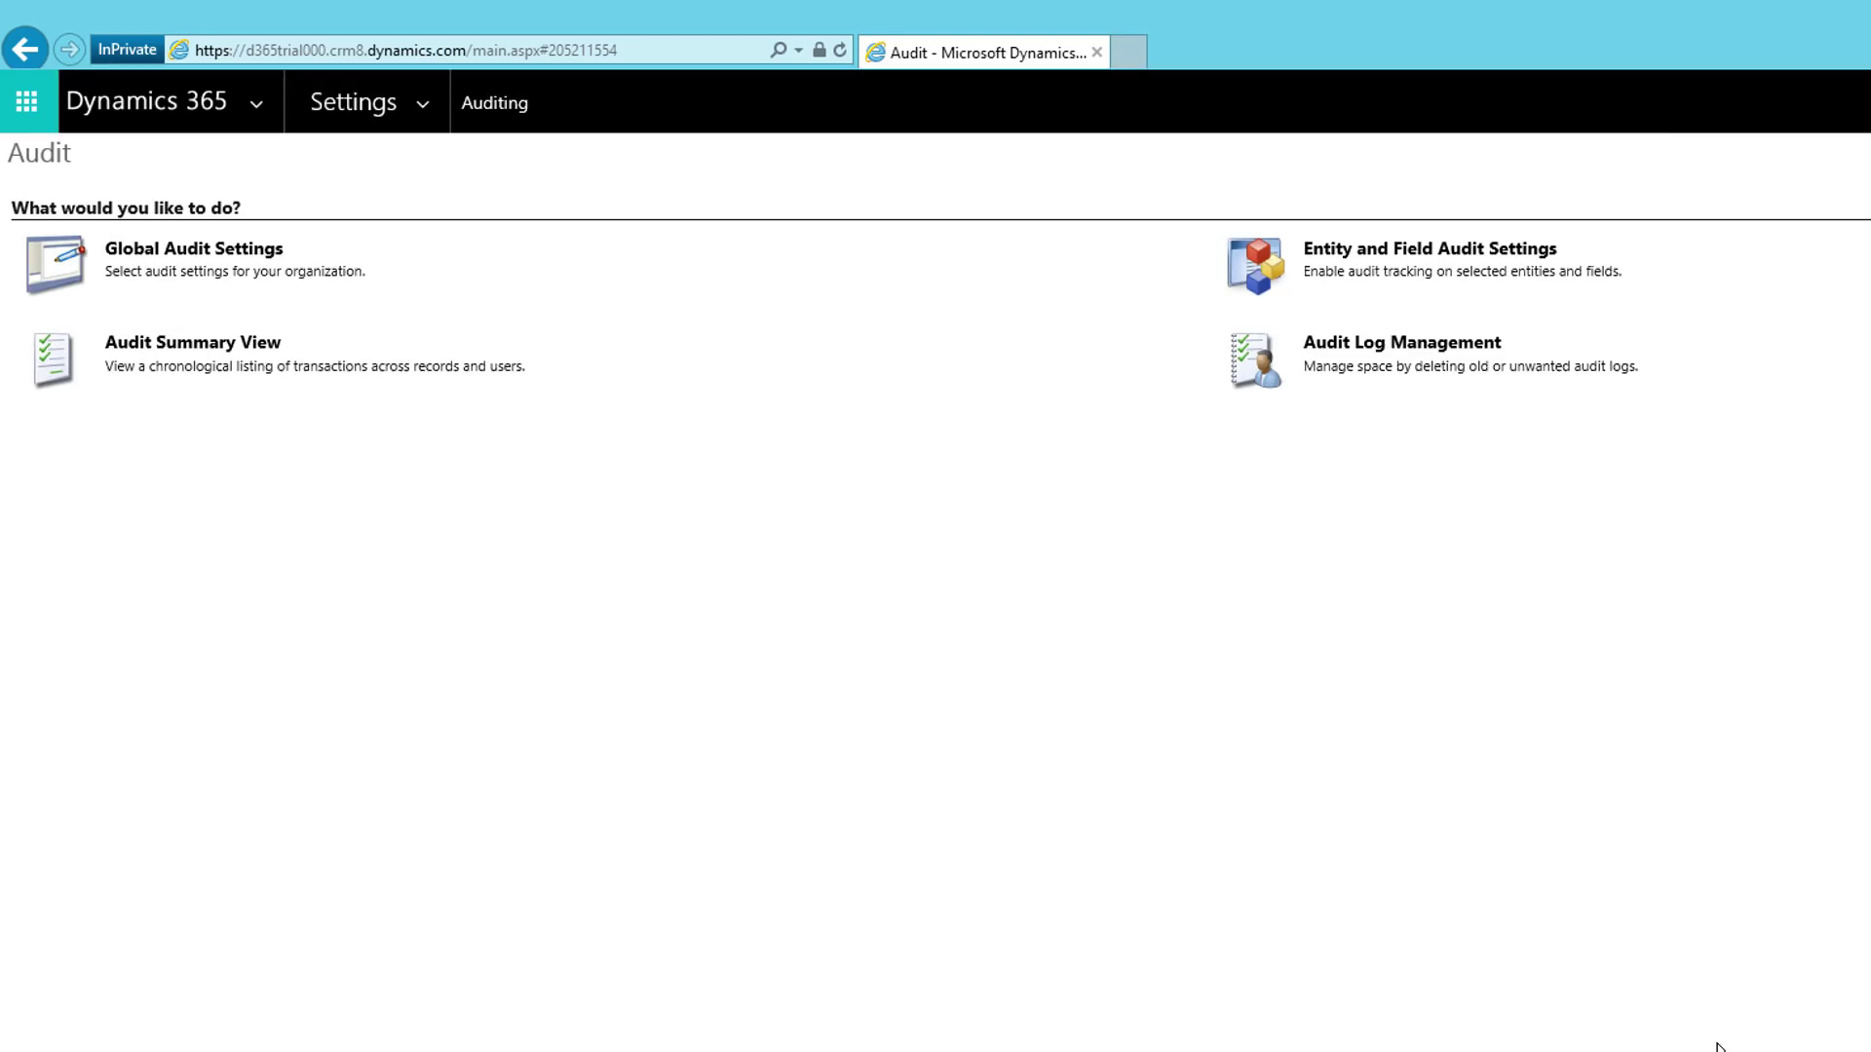
{"action": "left_click", "coordinate": [1395, 255]}
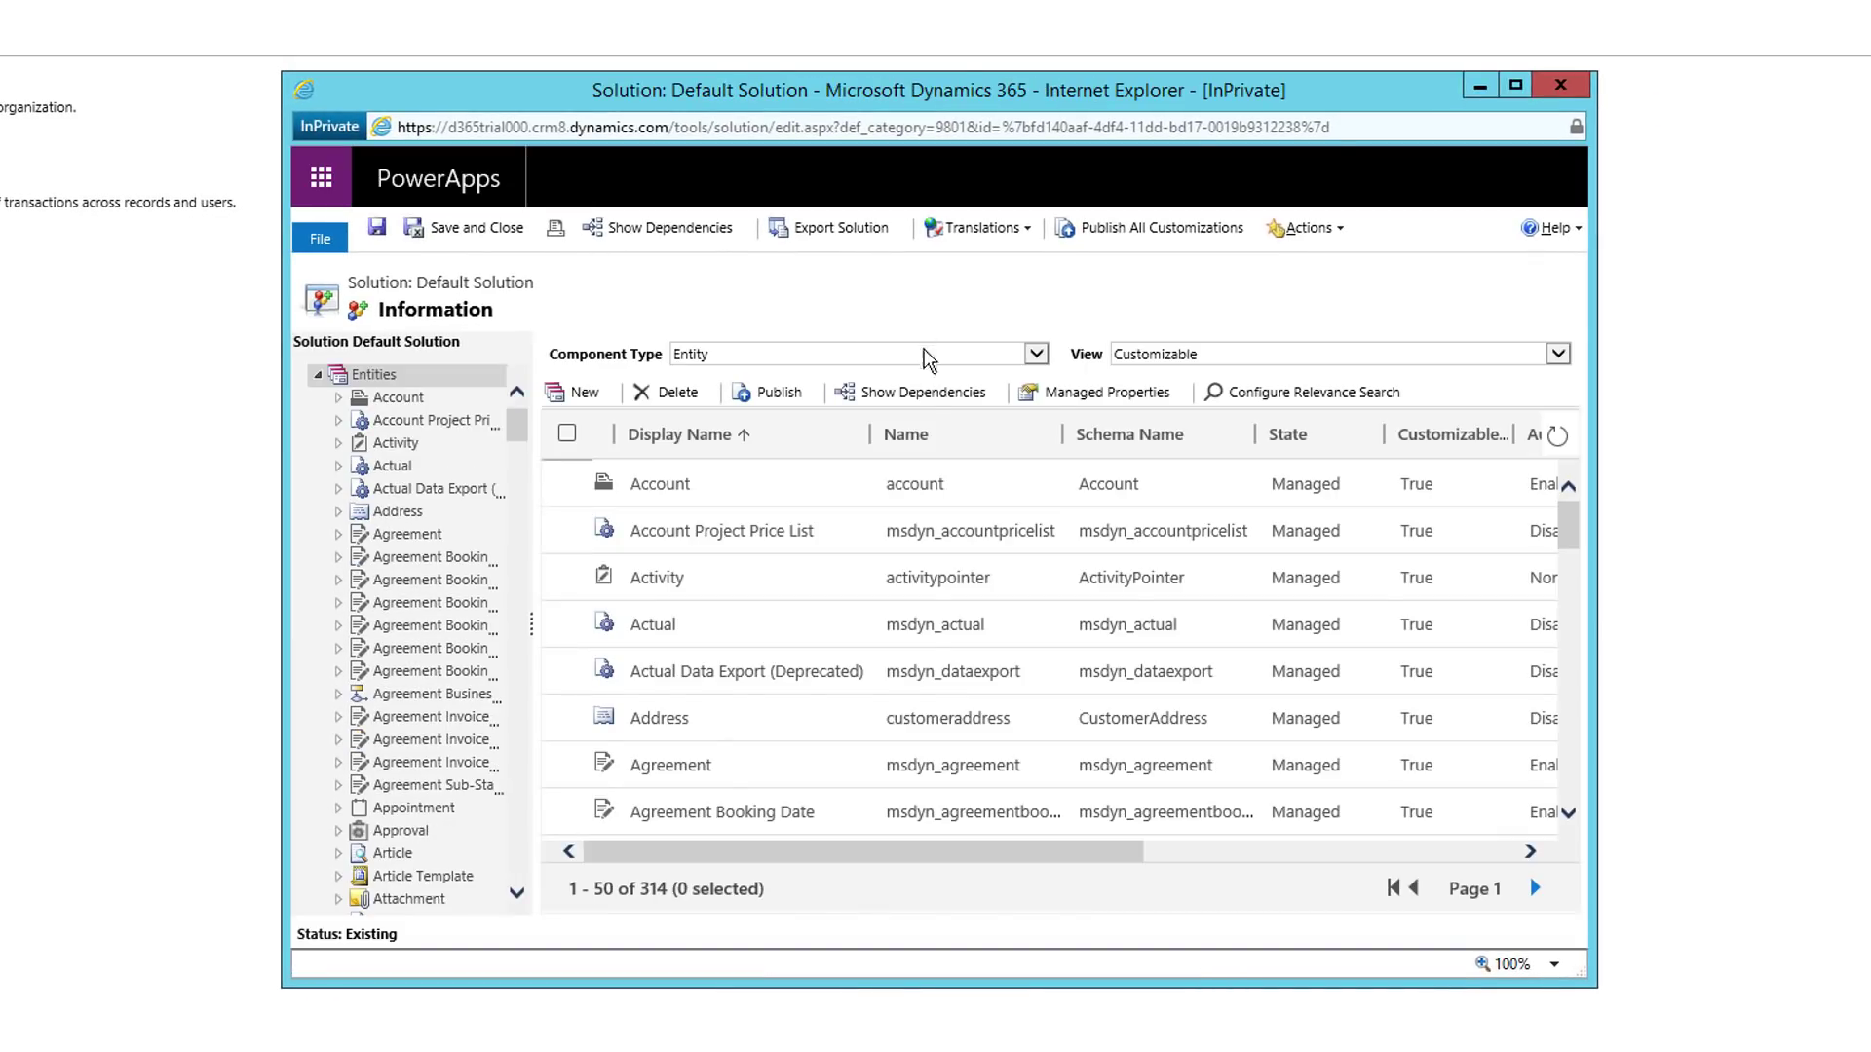
{"action": "left_click", "coordinate": [340, 400]}
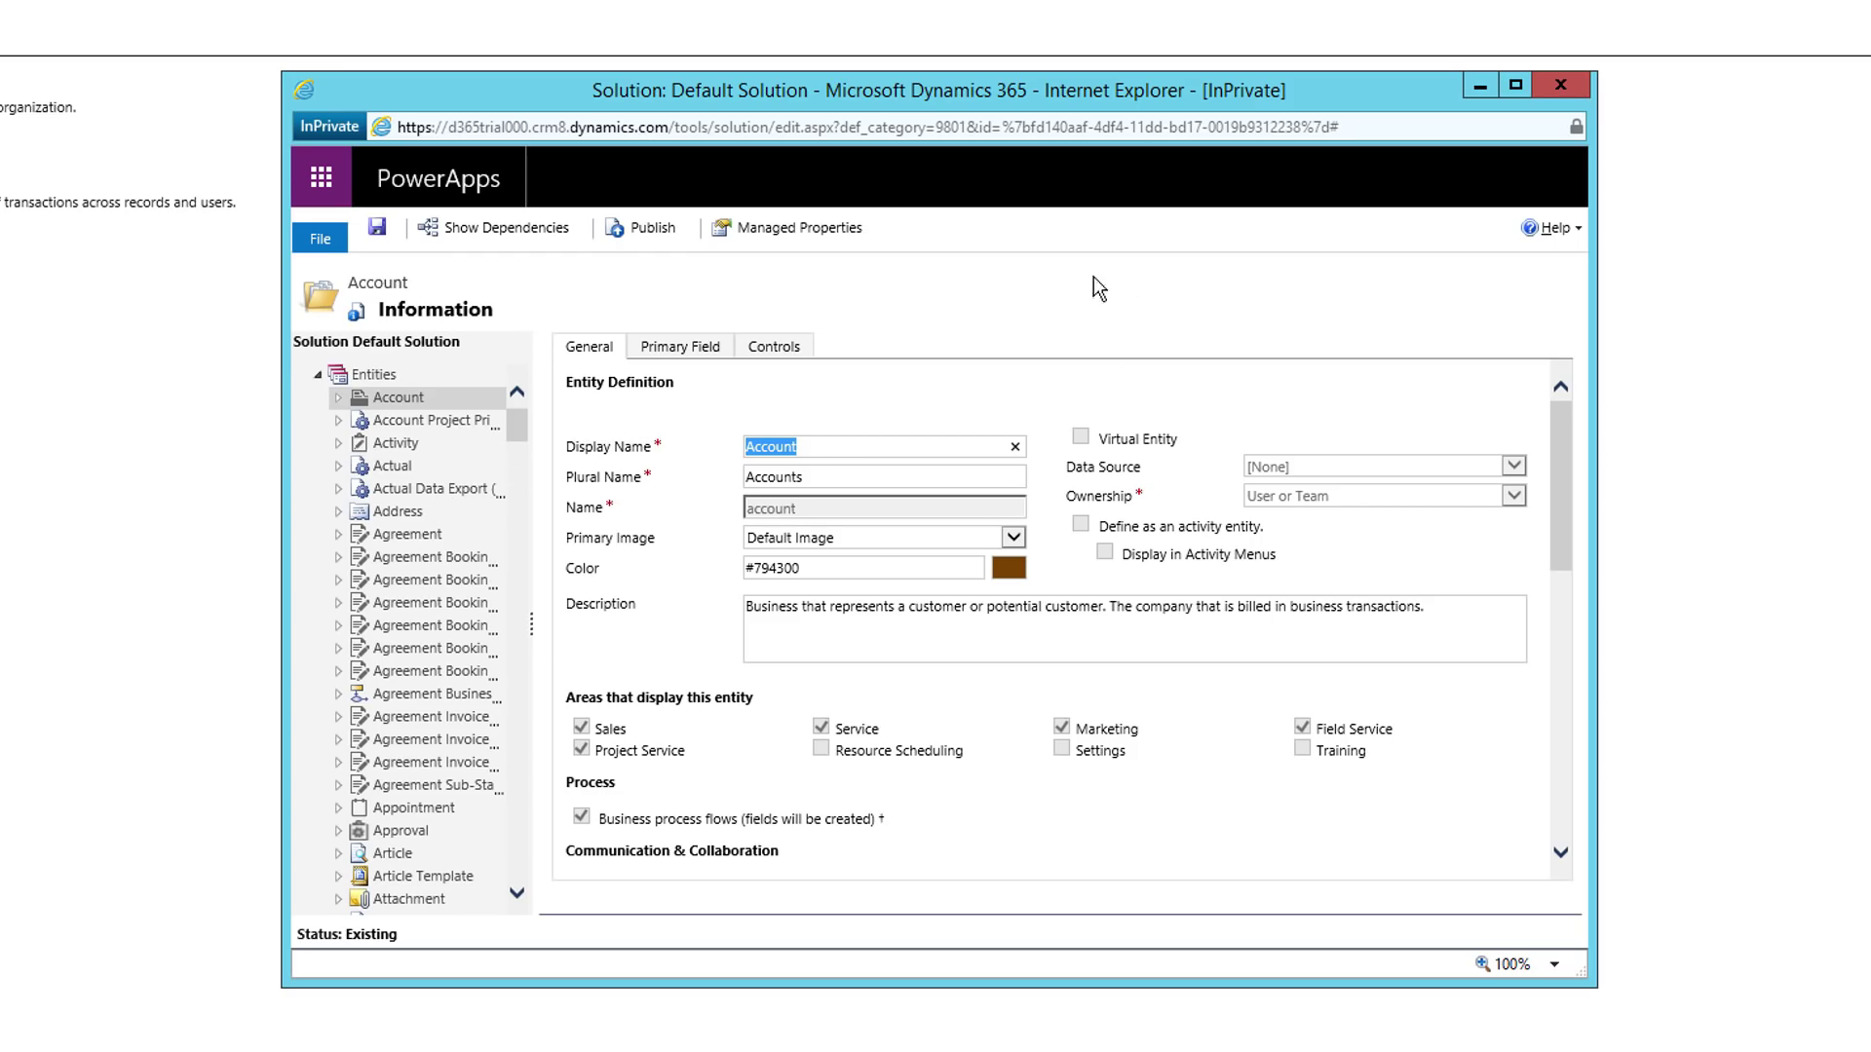
{"action": "left_click", "coordinate": [1563, 87]}
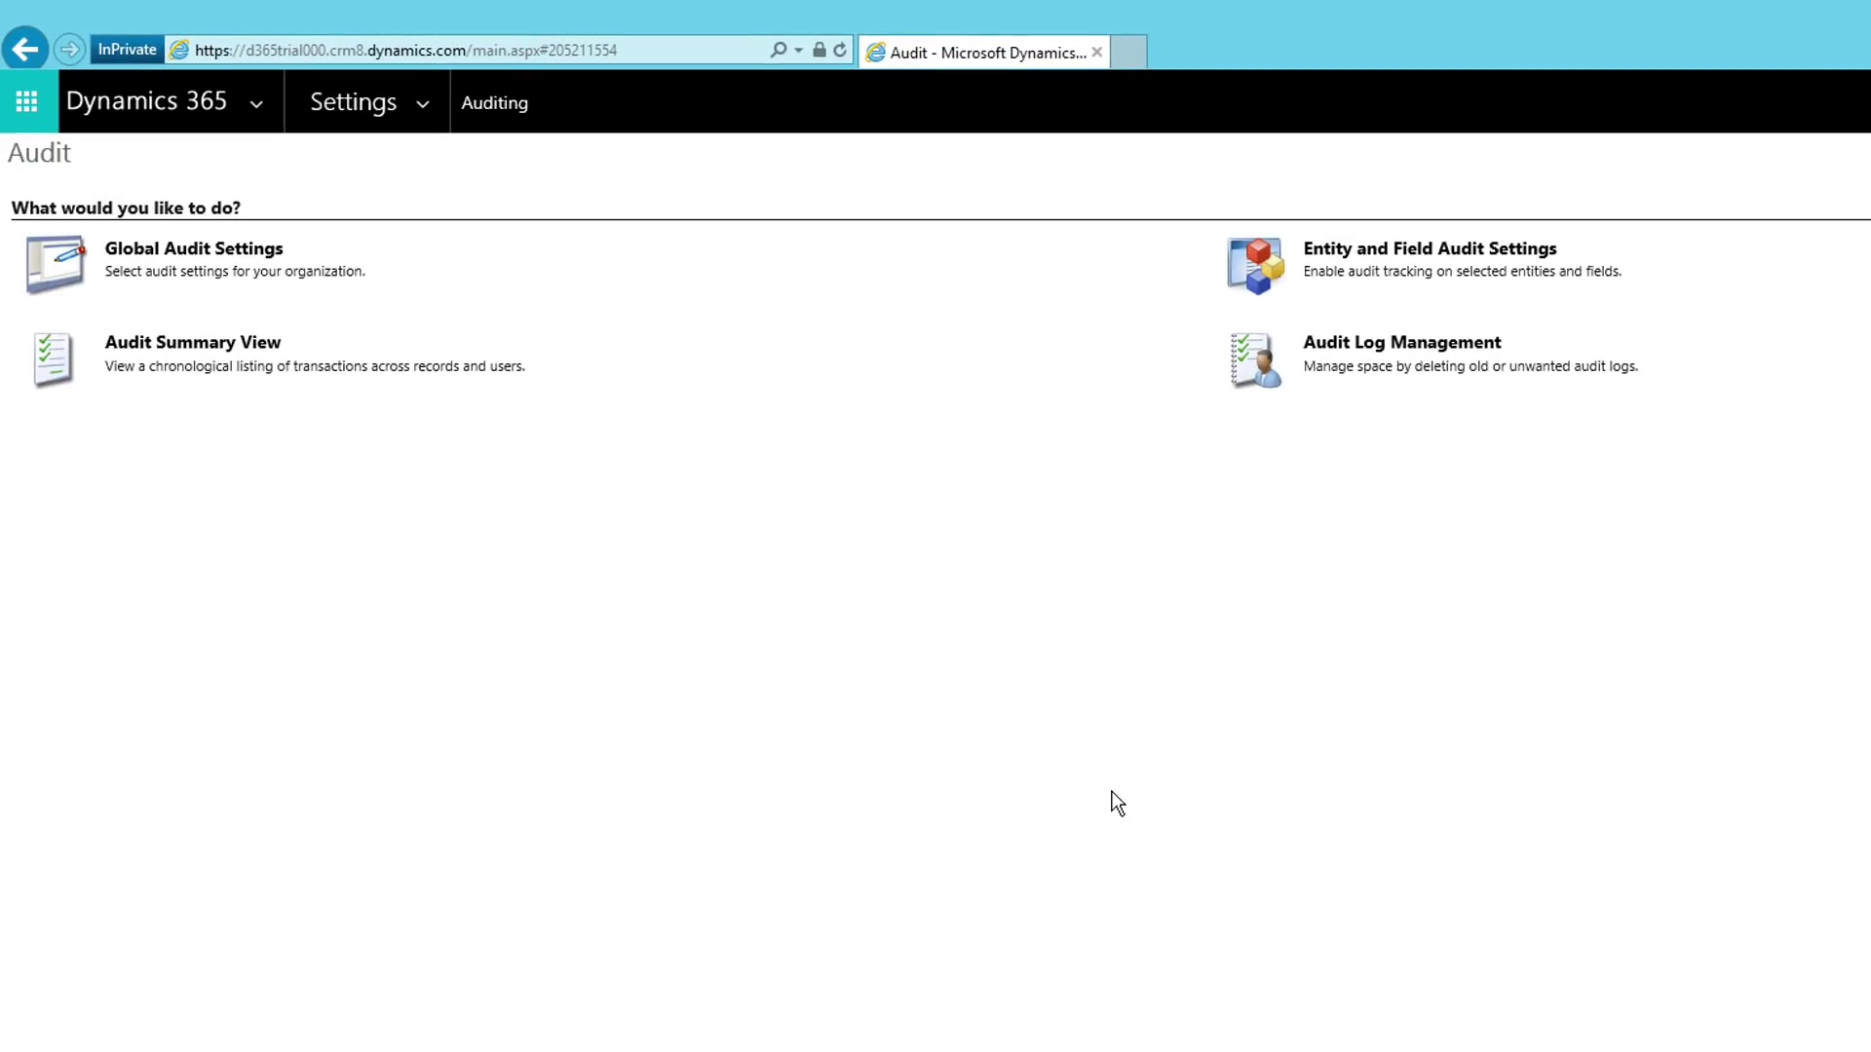